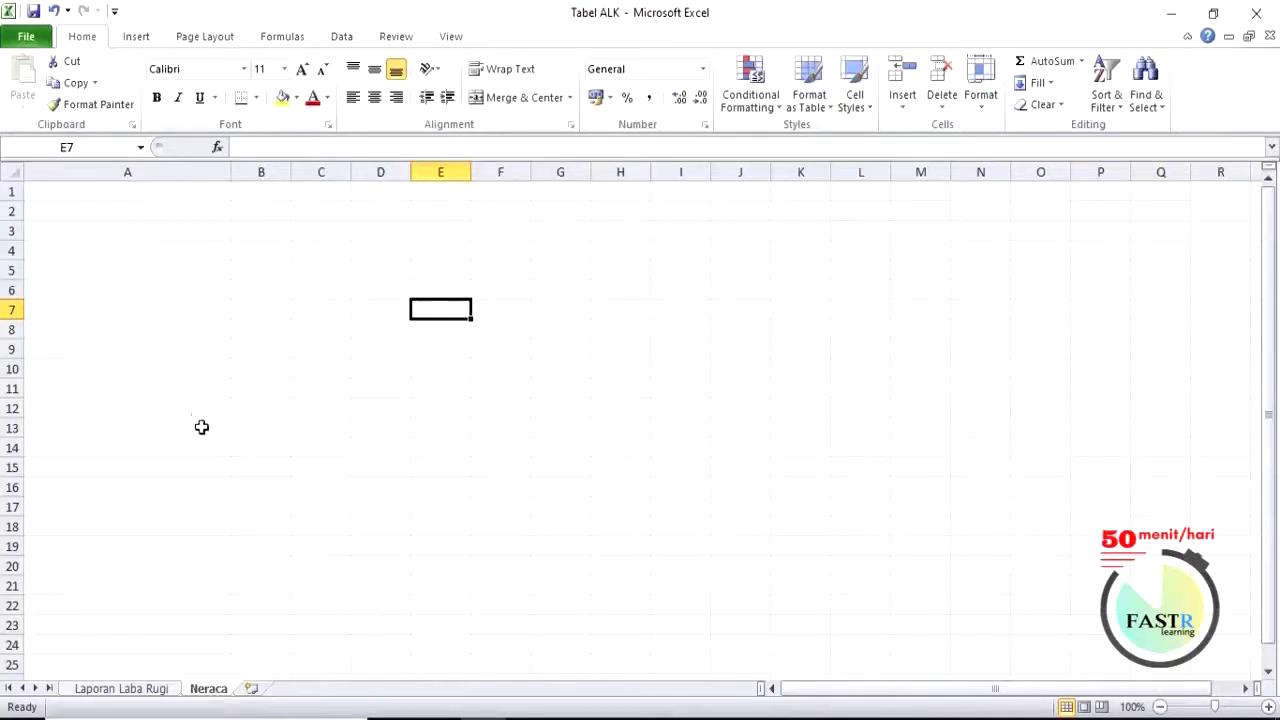
Enter the company name "Fastsmart Learning" as the heading in cell A1 of the Neraca sheet.
click(66, 193)
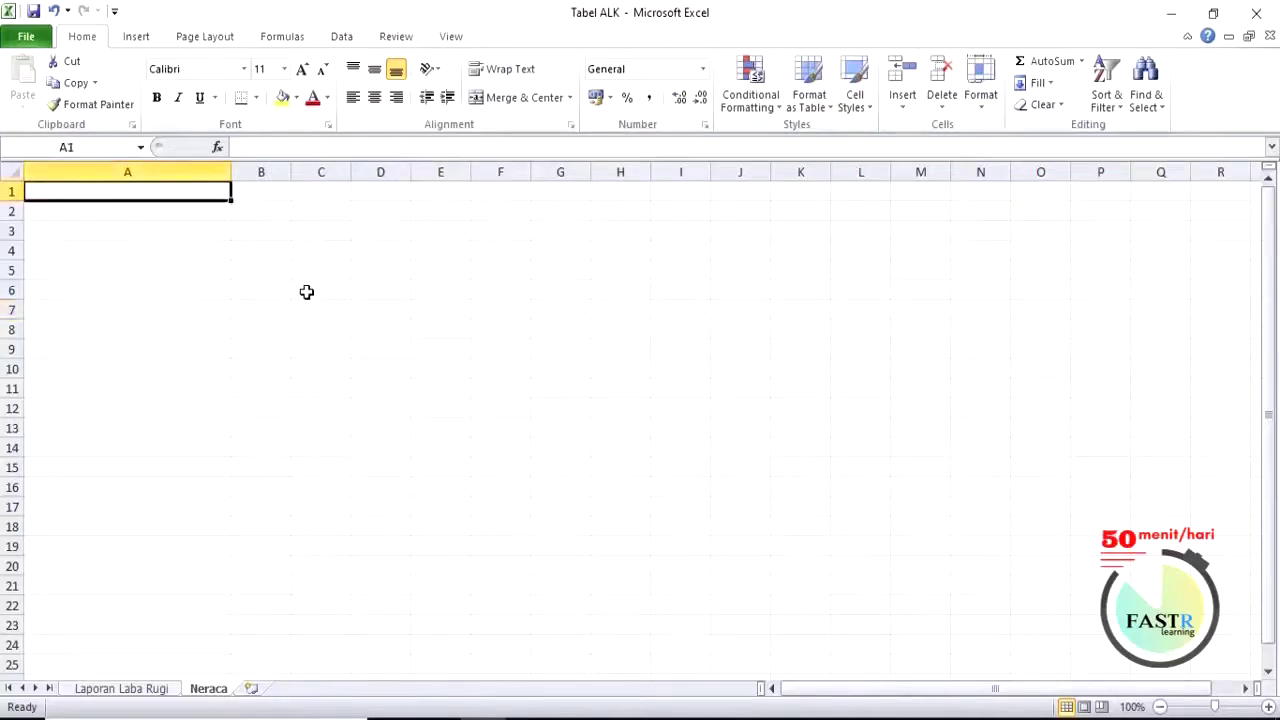
text(Fast)
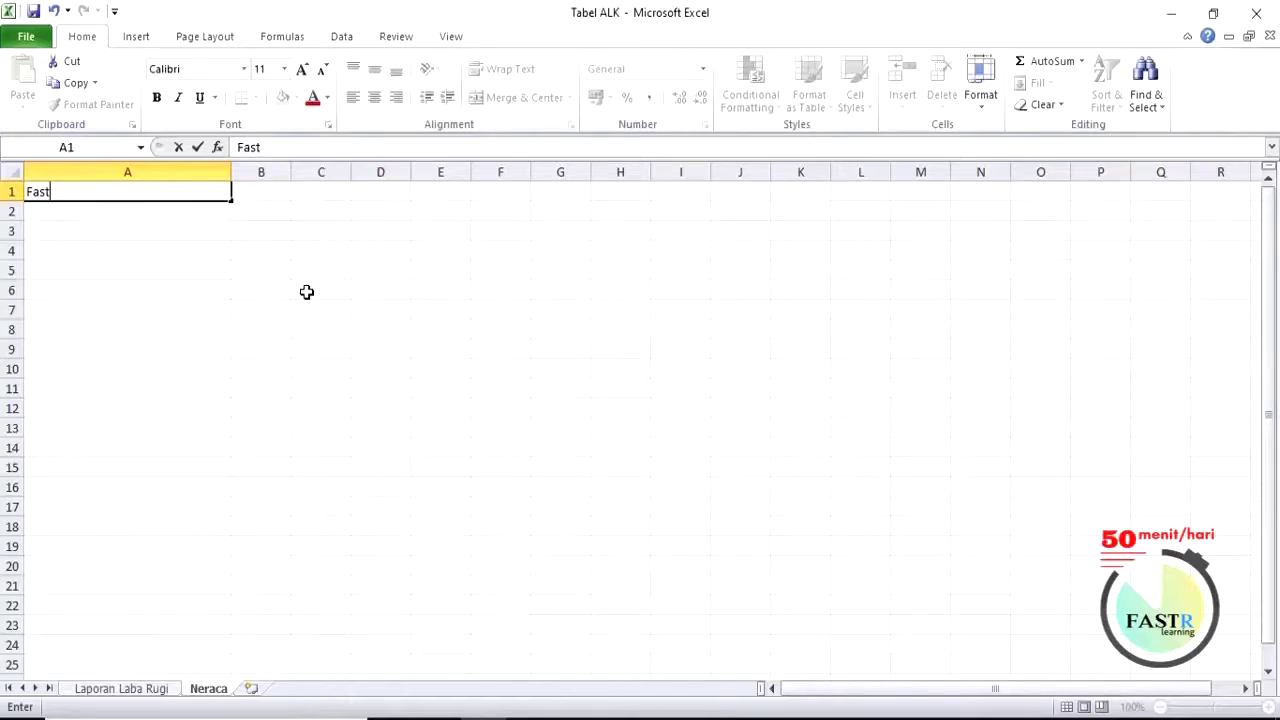
text(smart Learning)
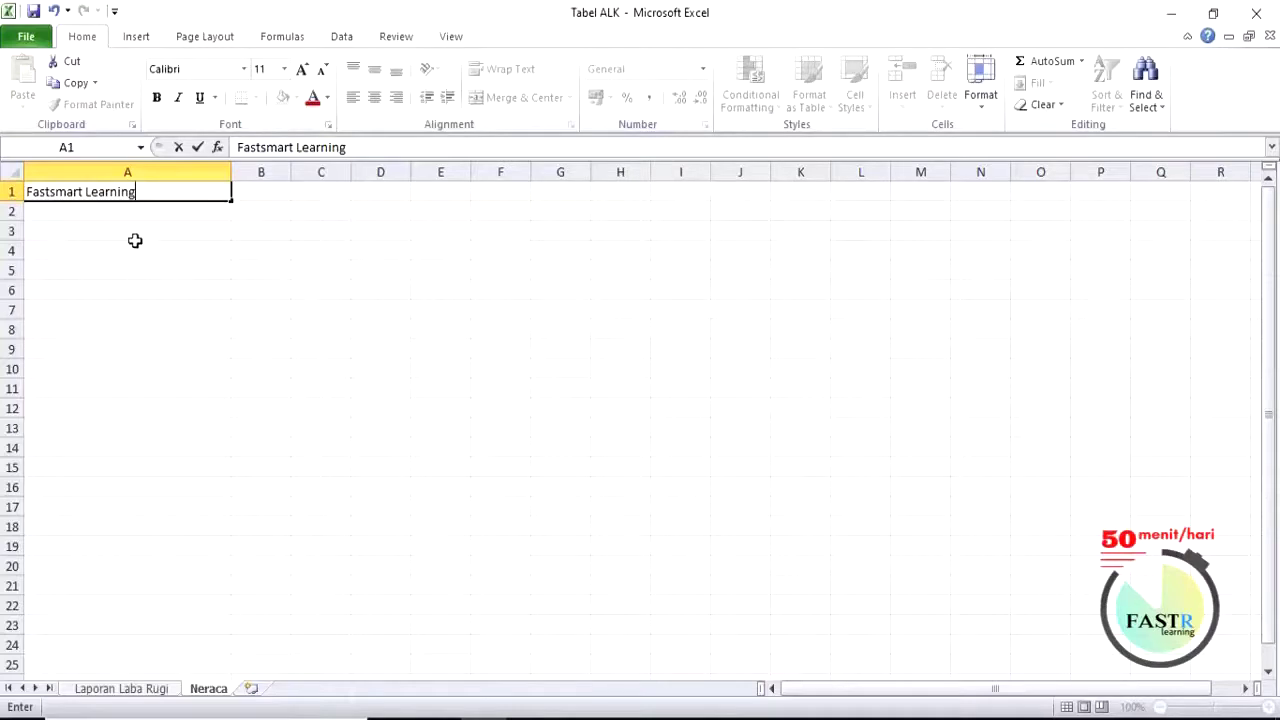
click(84, 213)
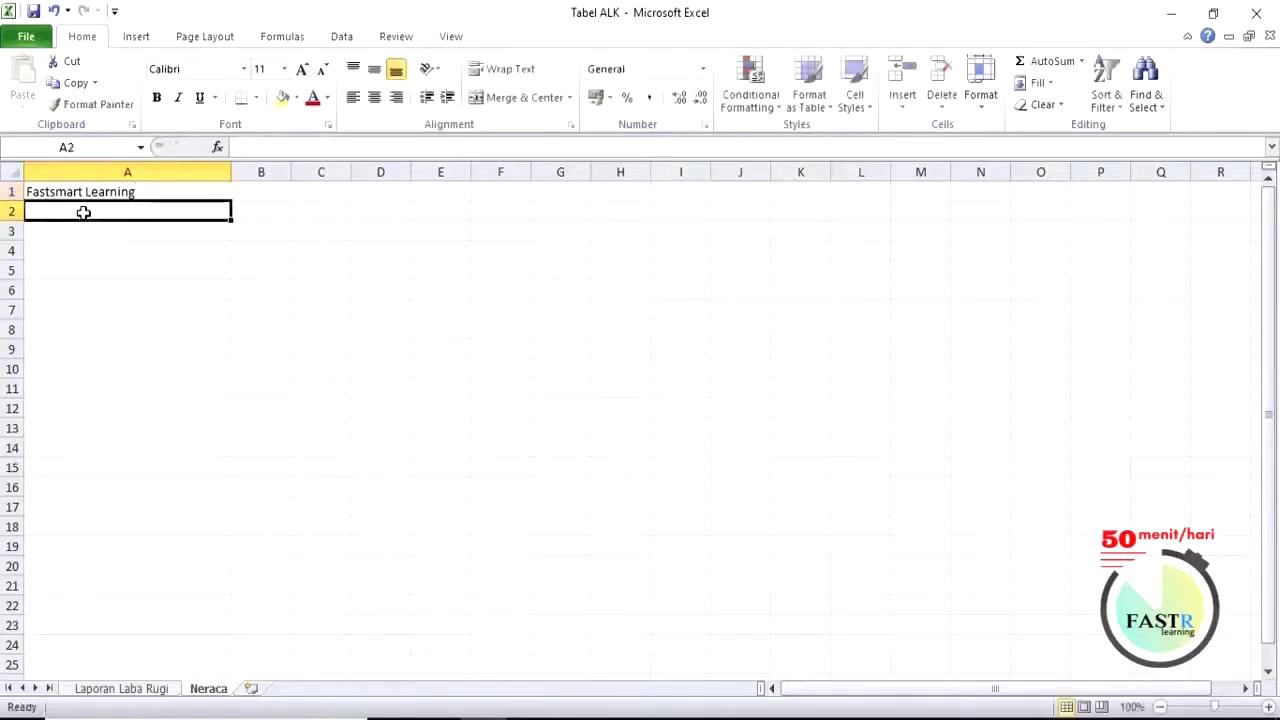
click(135, 192)
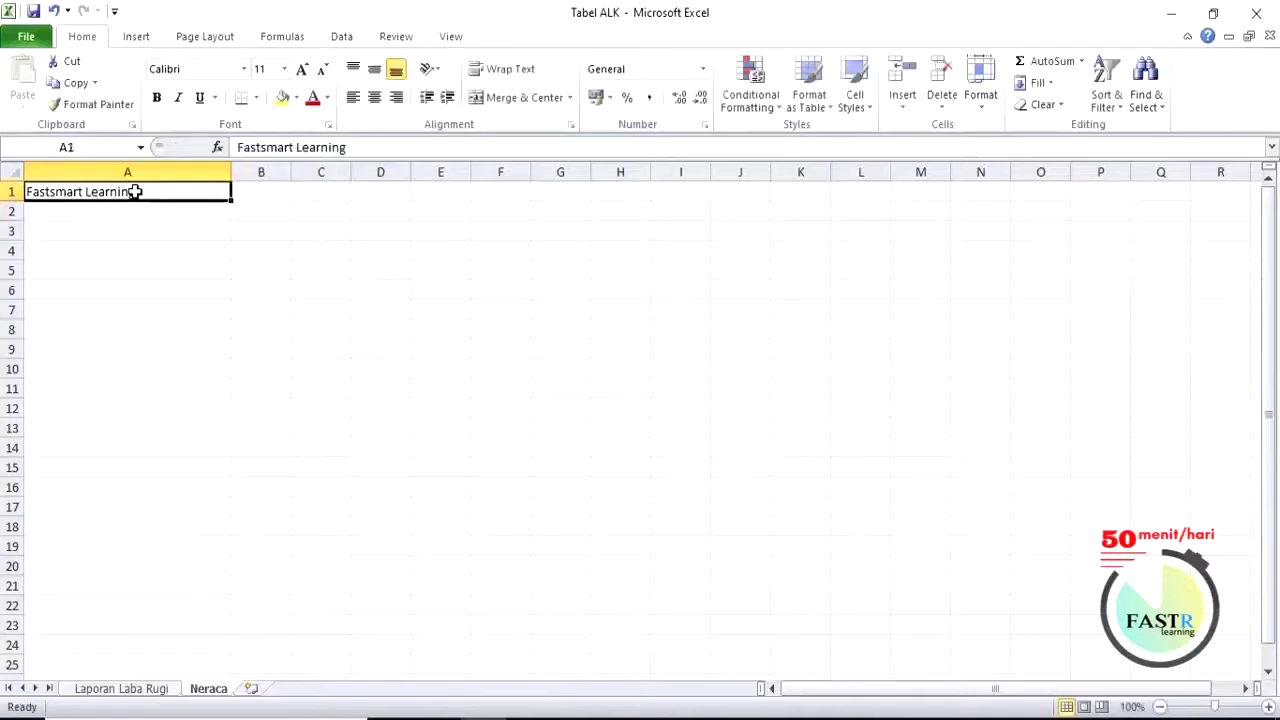
click(348, 147)
drag(348, 147, 261, 147)
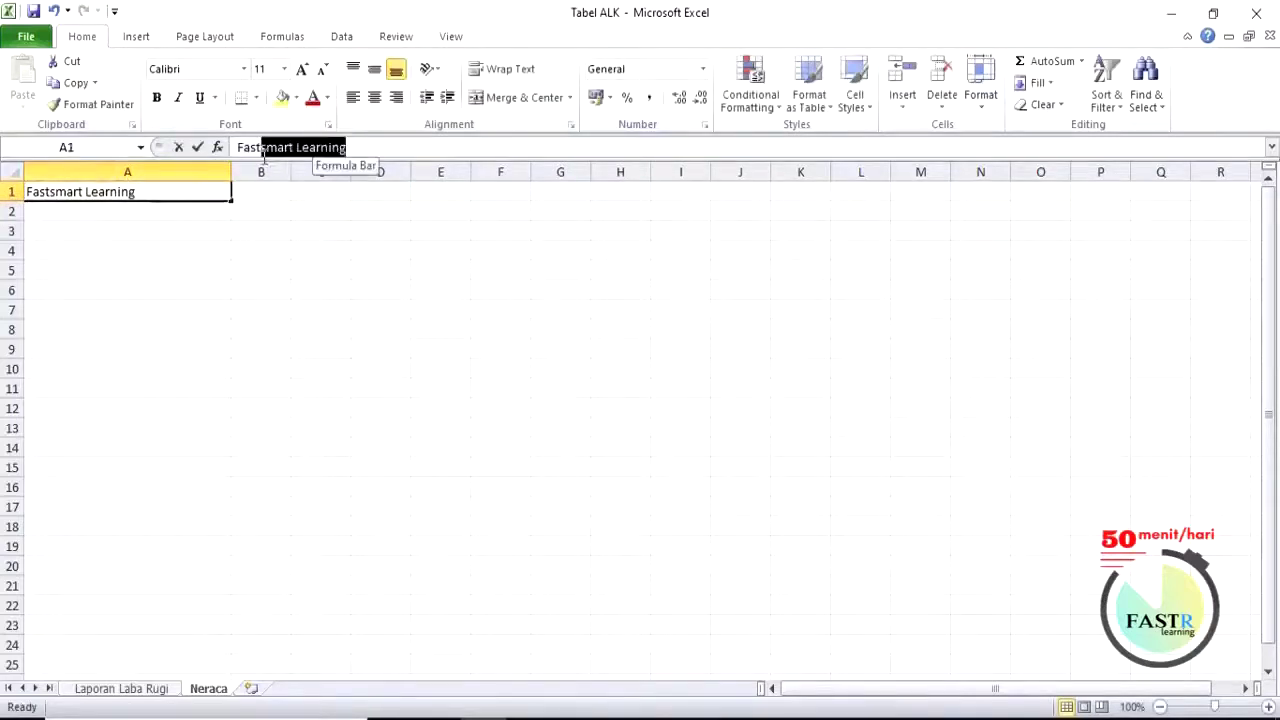
Enter the report title "Neraca" in cell A2 and the period "Sampai dengan 31 Desember 2018" in cell A3.
click(54, 207)
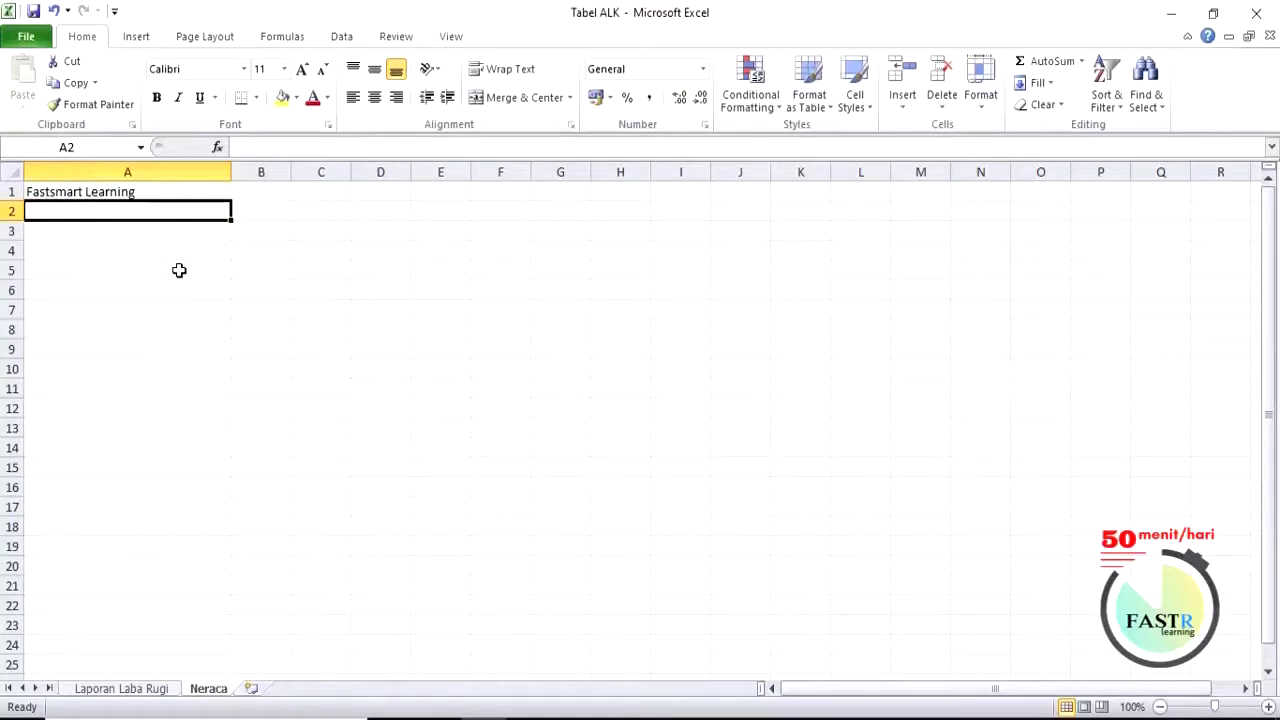
text(Neraca)
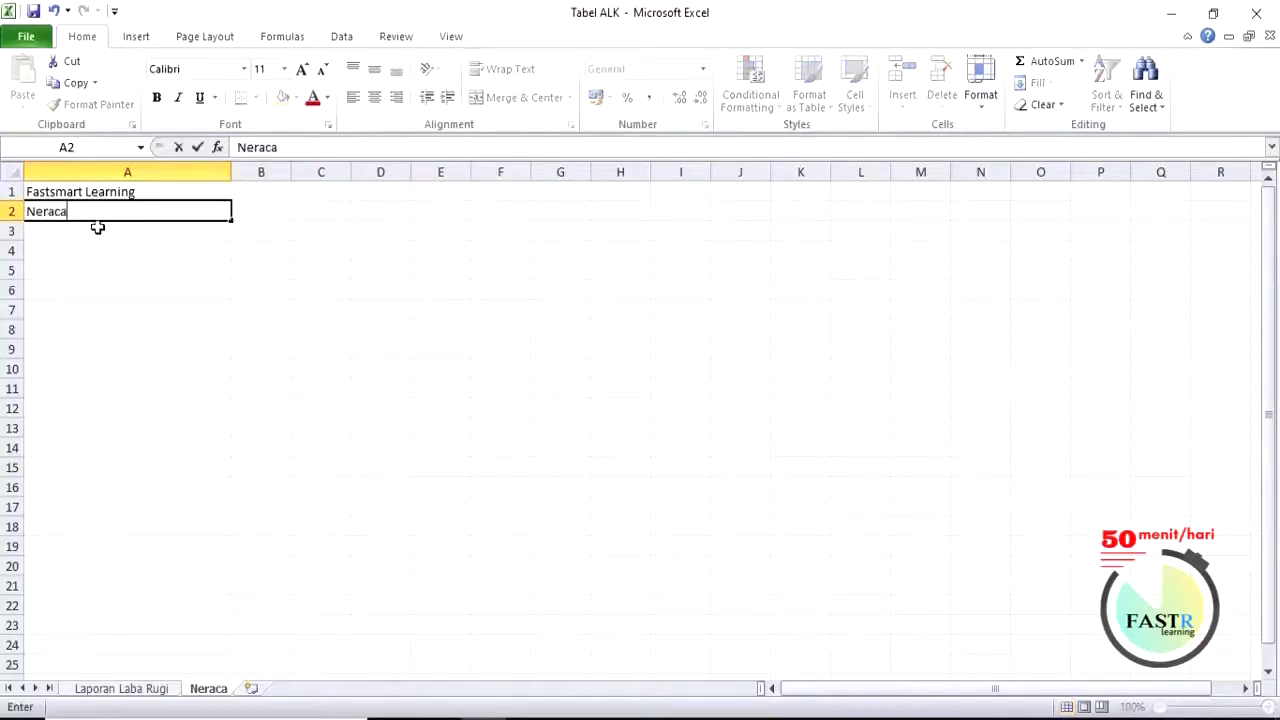
key(Return)
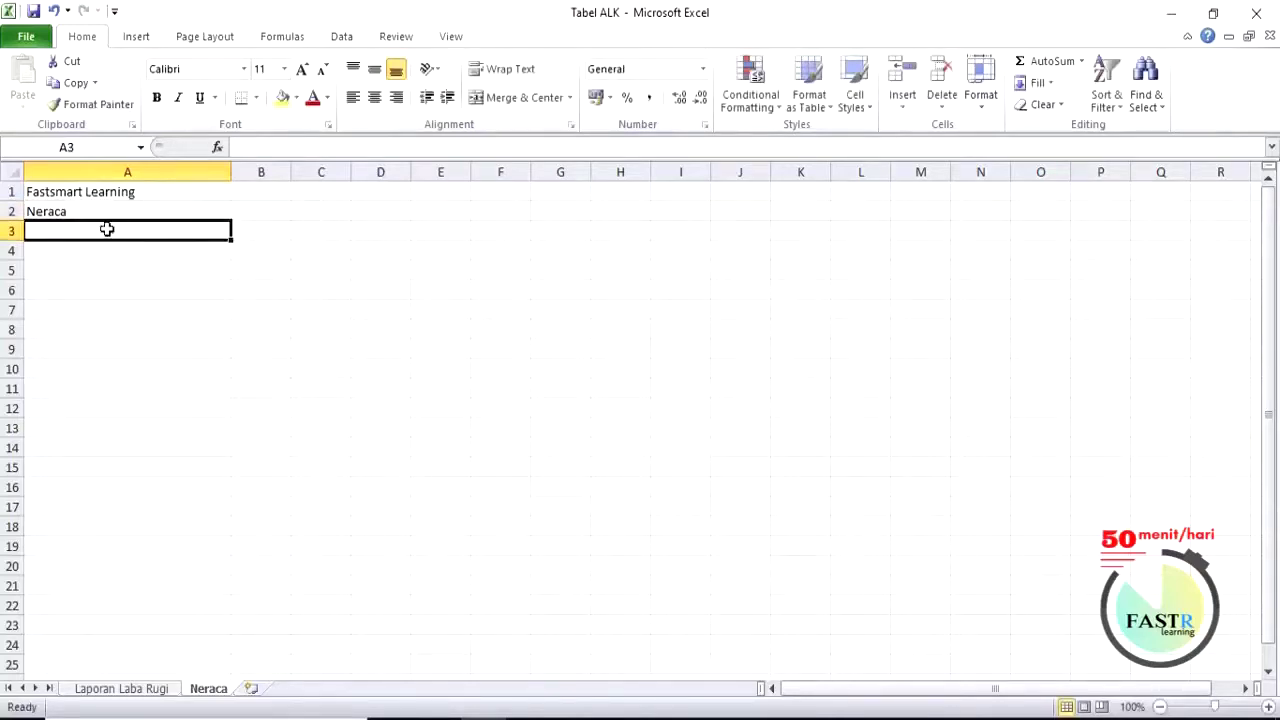
text(Sama)
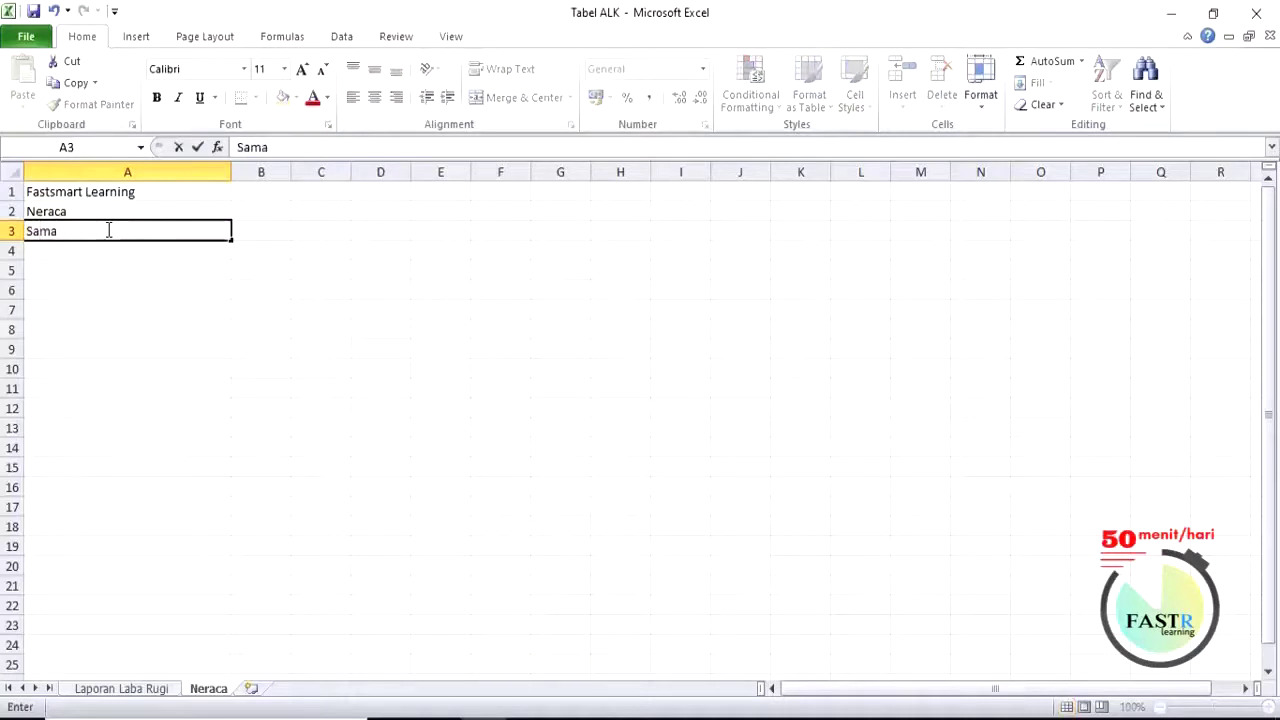
key(BackSpace)
text(pai dengan)
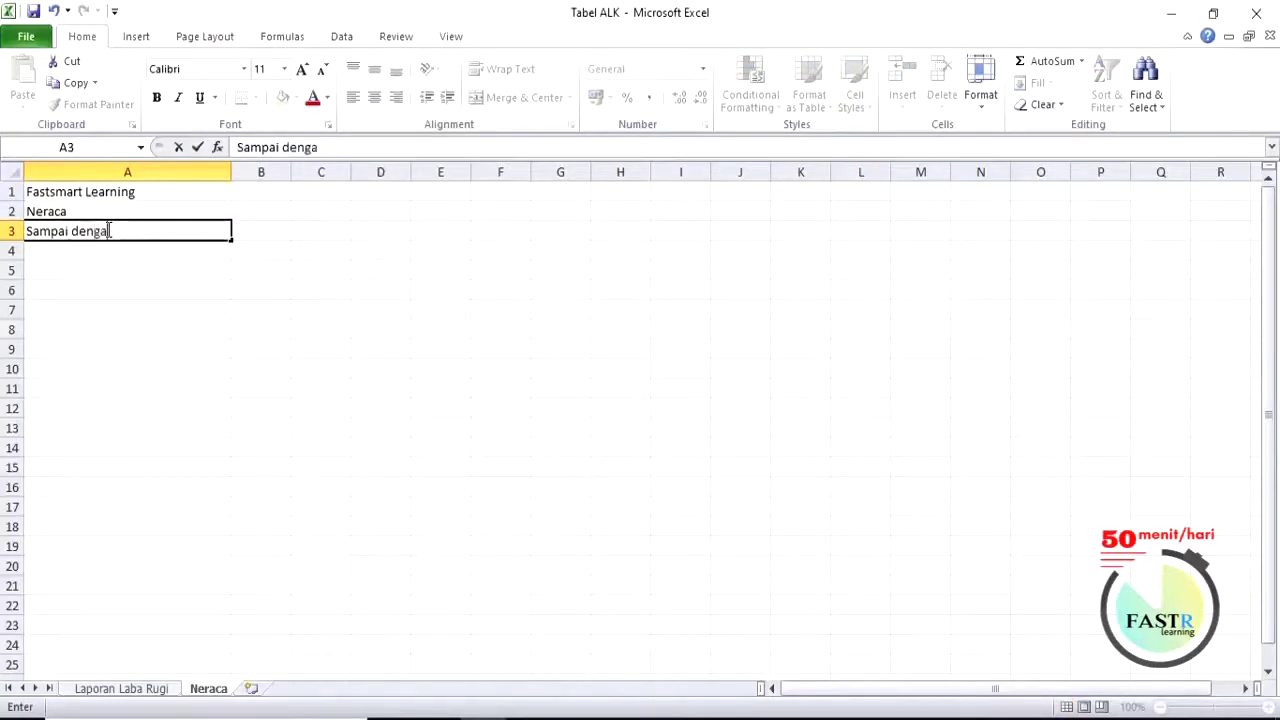
text( 31 Desember 2018)
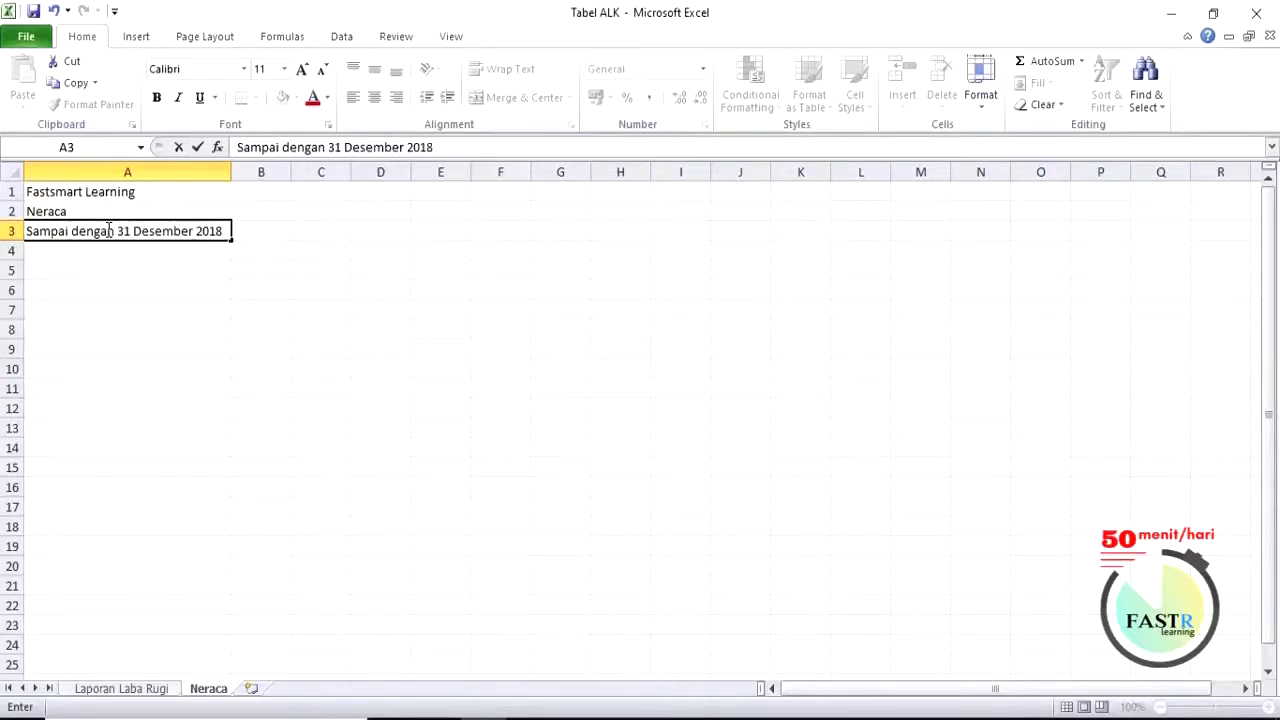
click(83, 251)
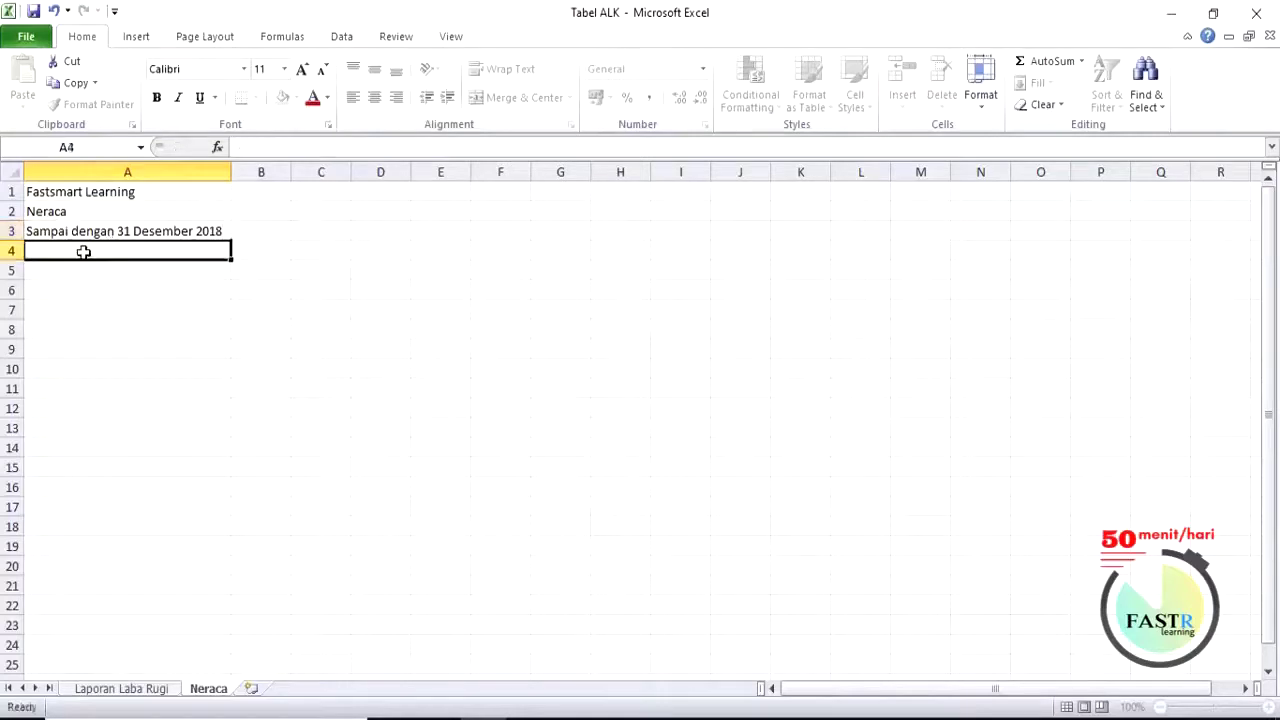
click(209, 233)
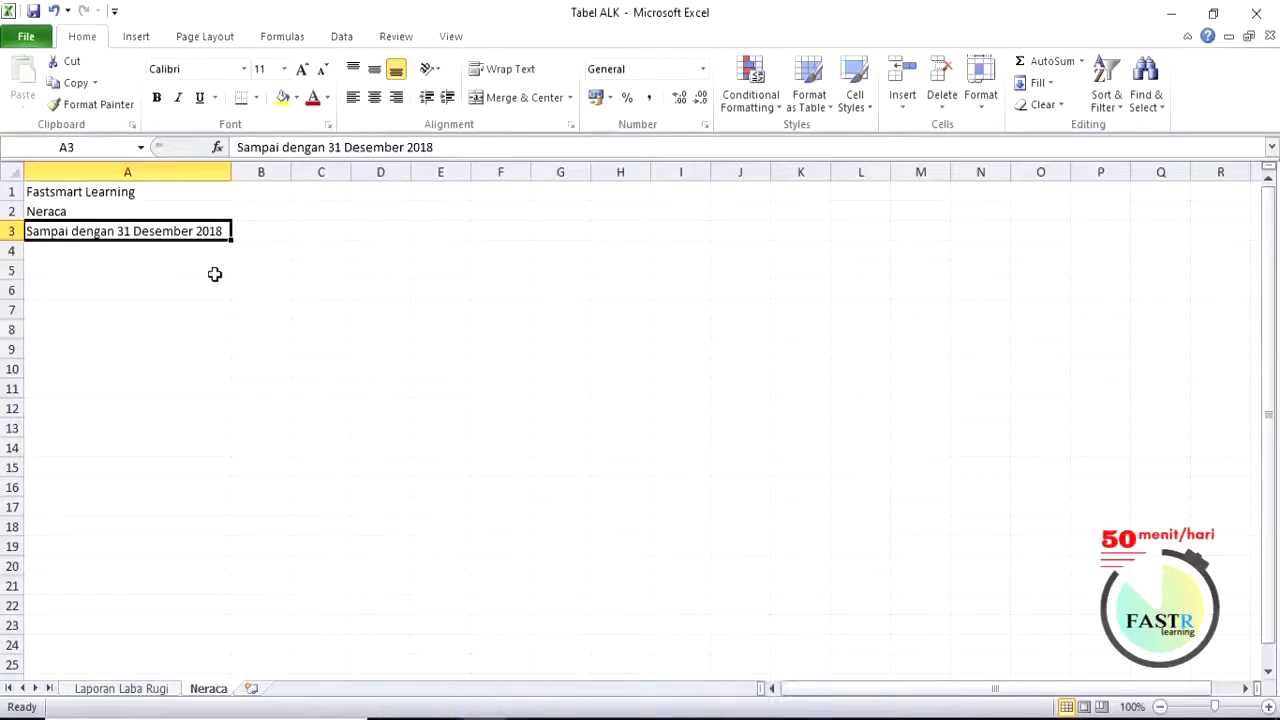
Fill the header row with "Aktiva" in A4, 2018 in B4 and 2017 in C4.
click(87, 251)
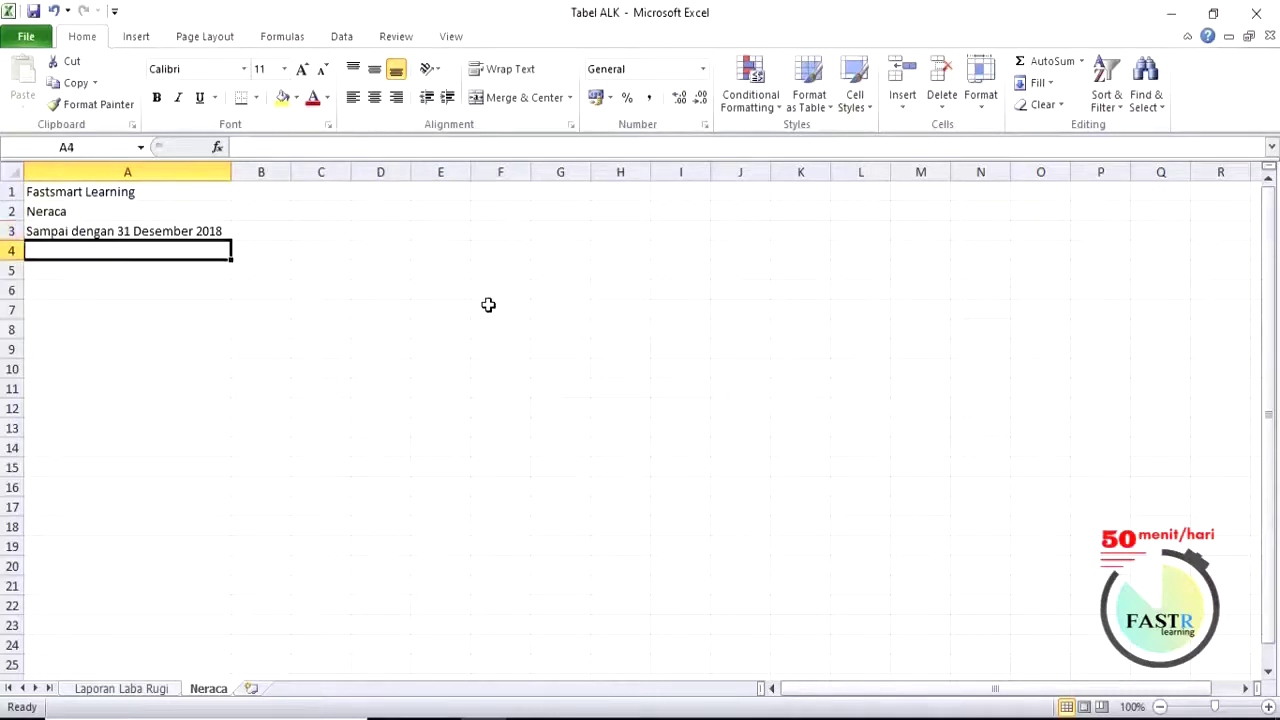
text(Aktiva)
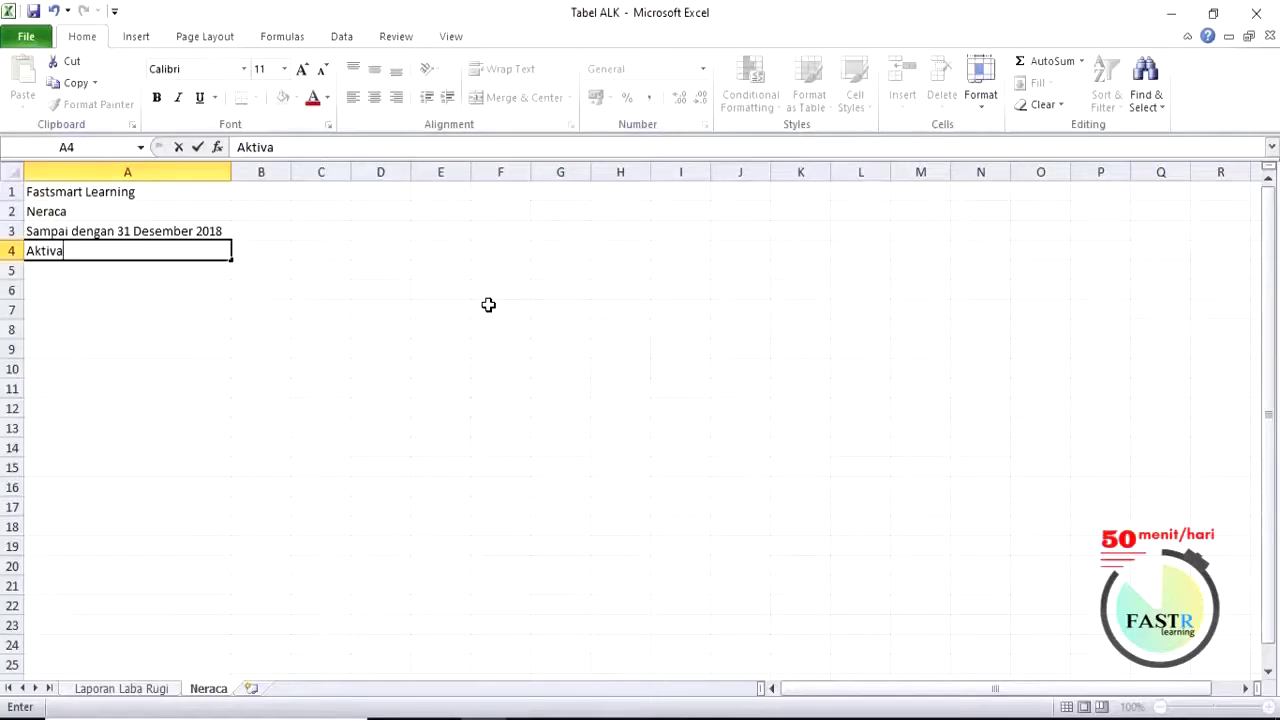
click(277, 252)
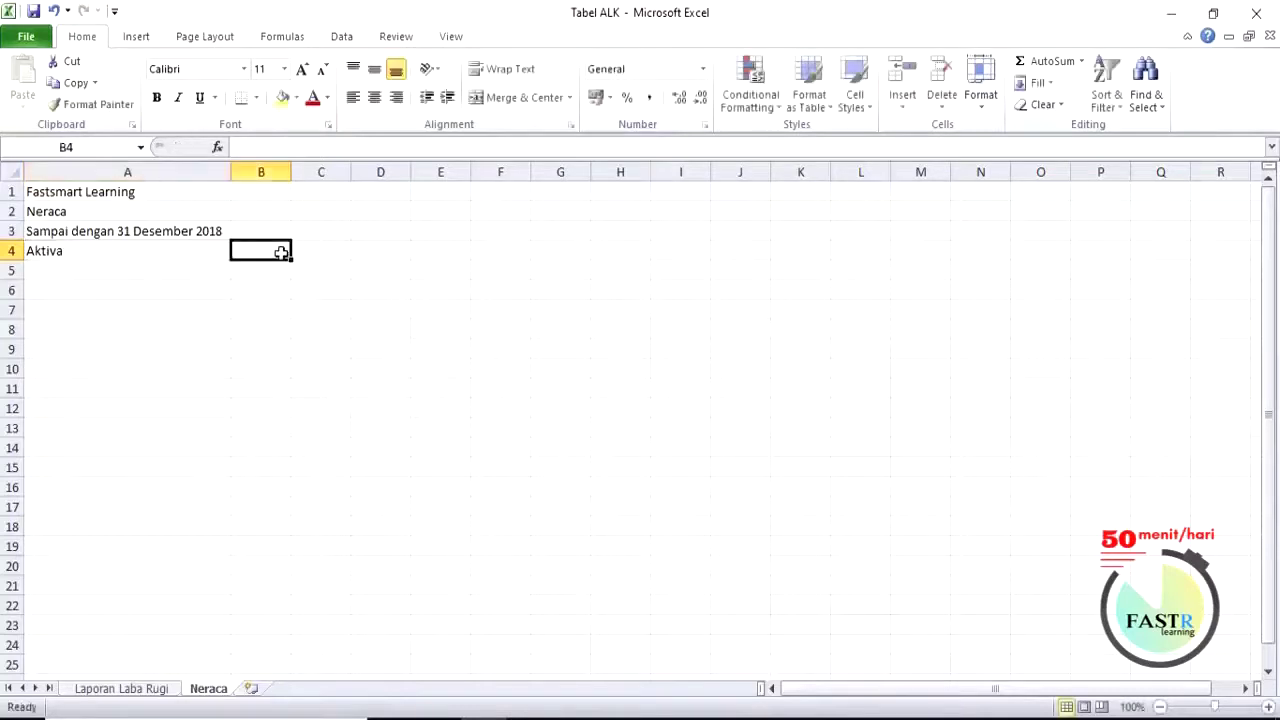
text(2018)
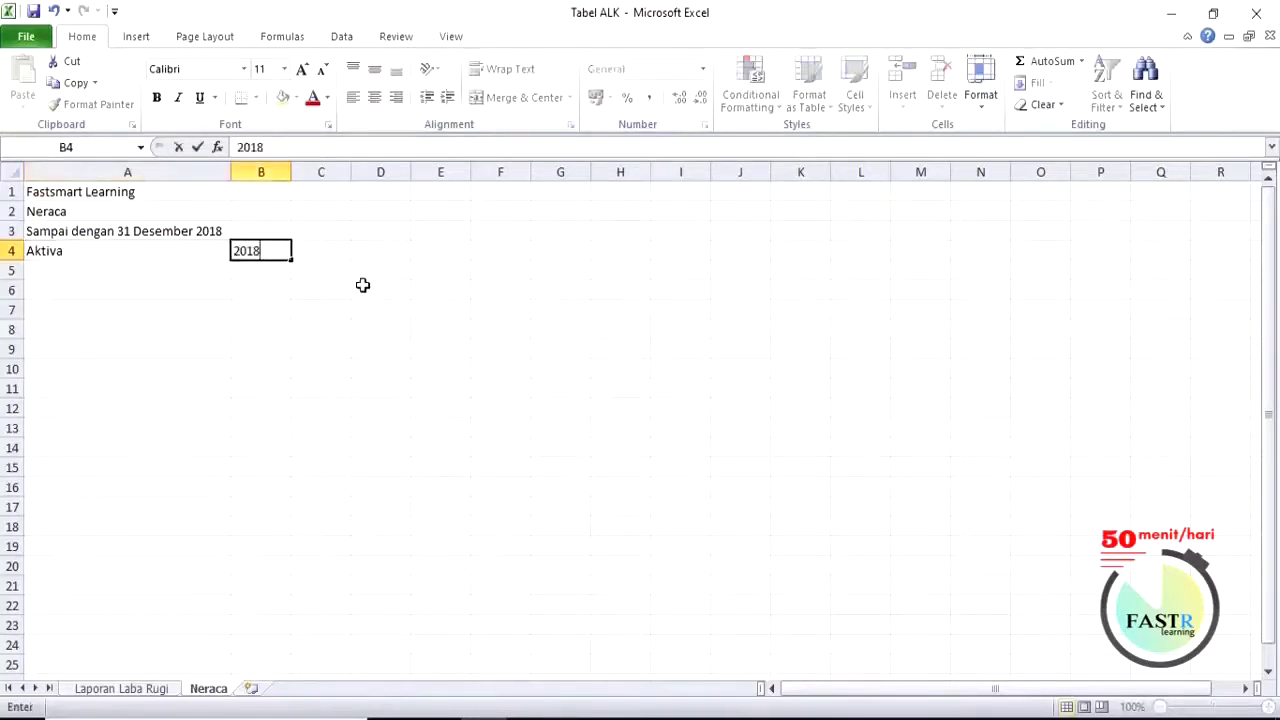
click(330, 251)
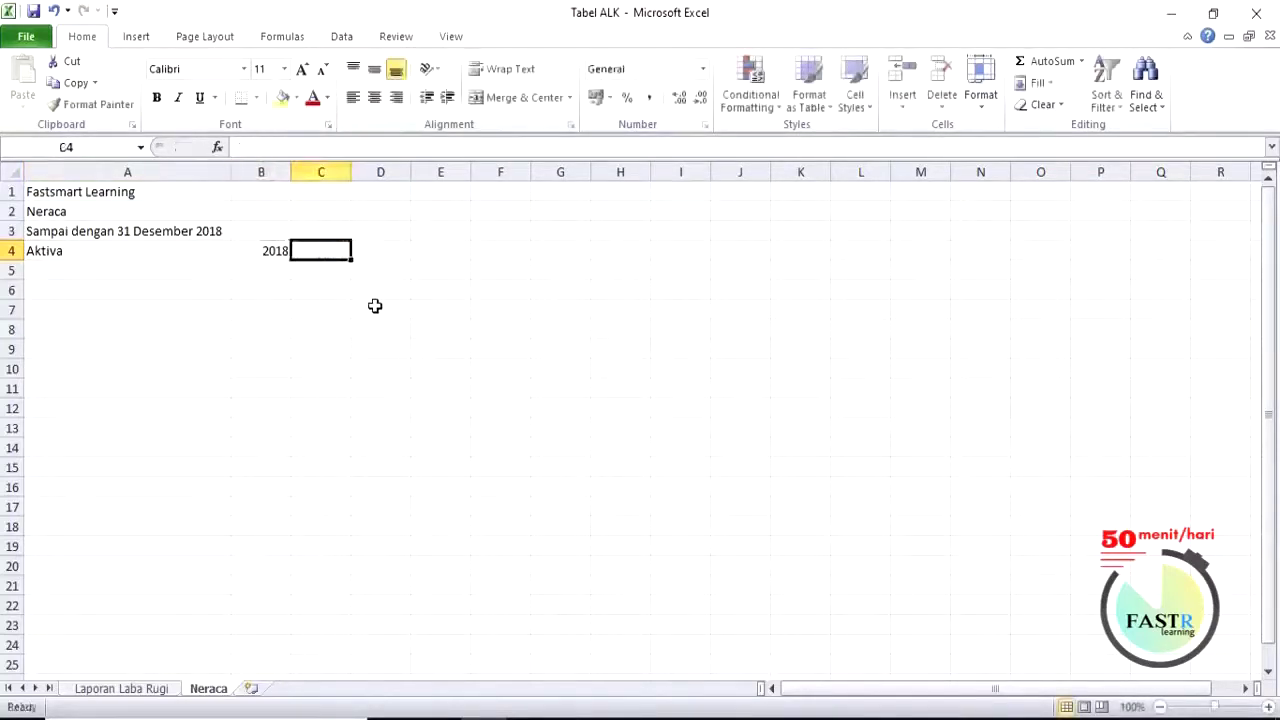
text(2017)
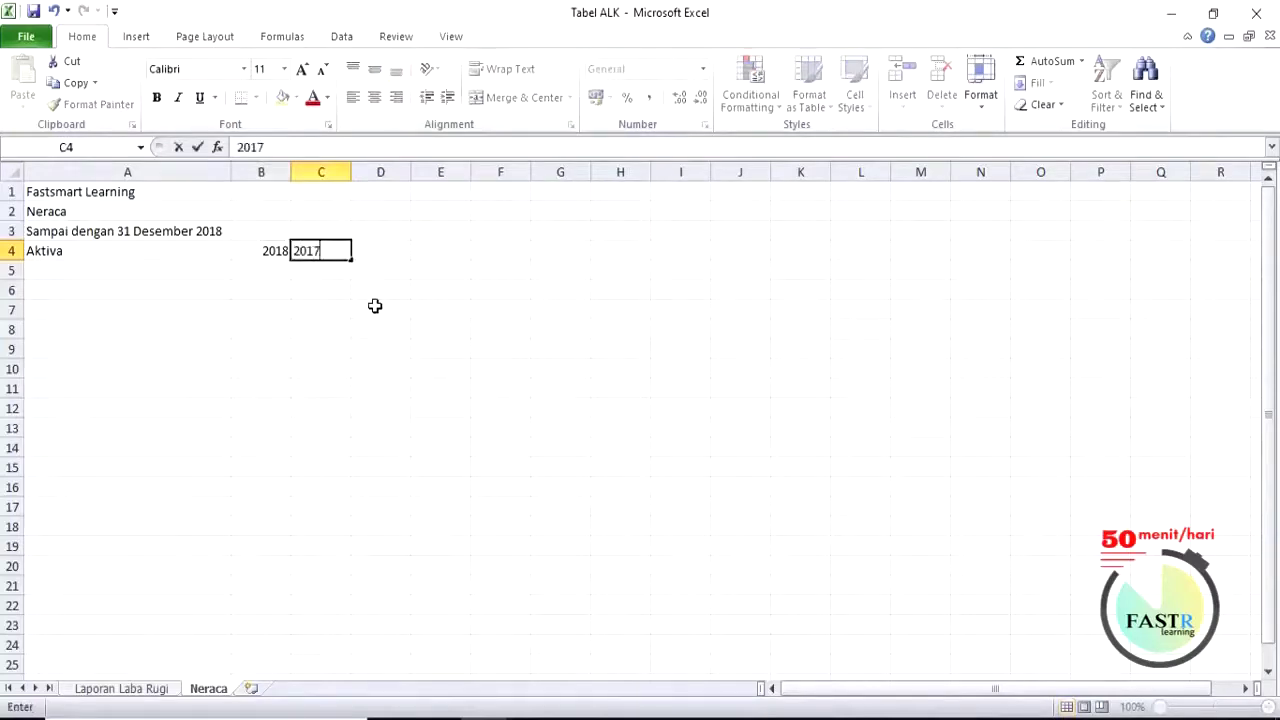
Enter the account label "Kas dan setara kas" in cell A5.
click(83, 272)
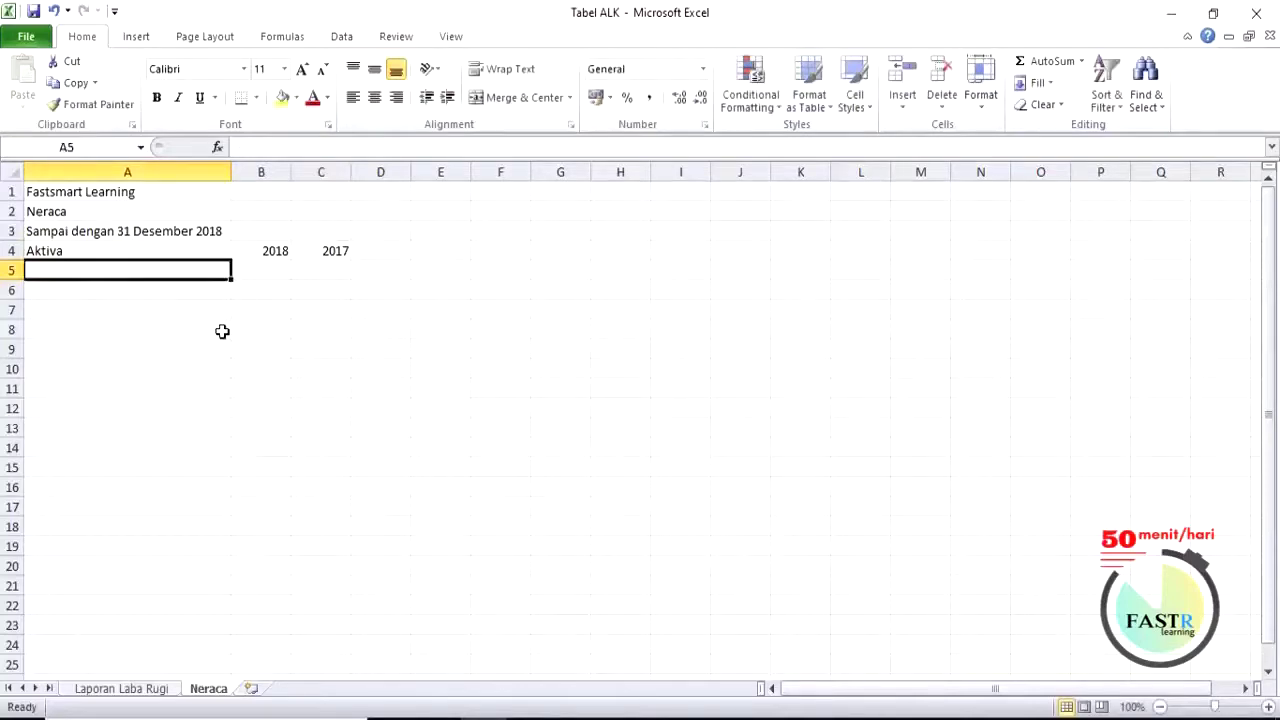
text(Kas dan st)
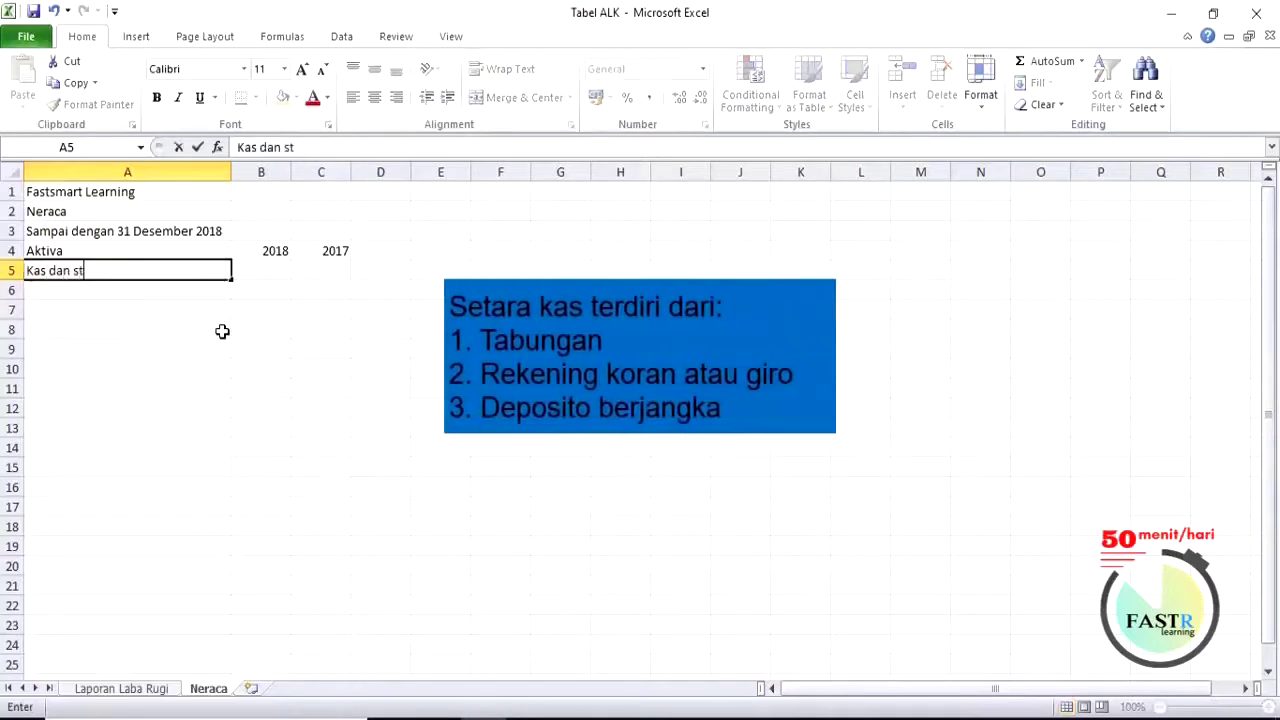
key(BackSpace)
text(etarakas)
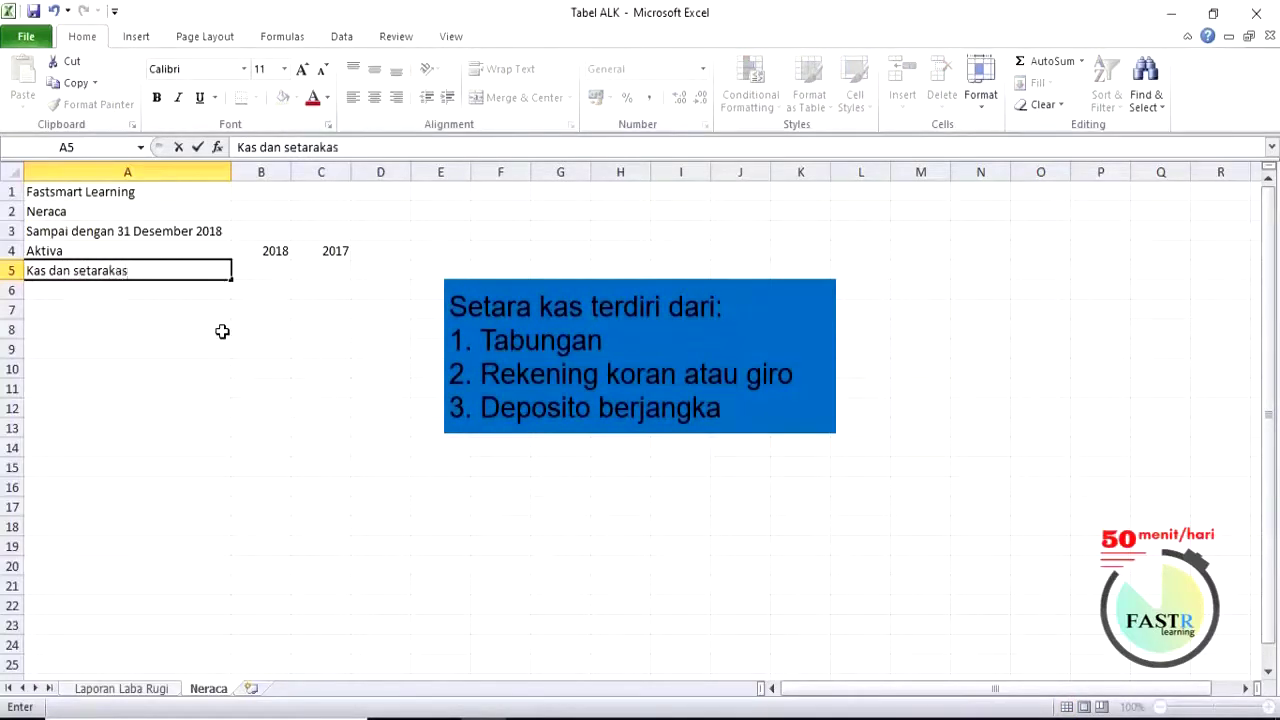
key(BackSpace)
key(BackSpace)
key(BackSpace)
text(kas)
Enter the cash and cash equivalents amounts: 190638 for 2018 in B5 and 144000 for 2017 in C5.
click(278, 272)
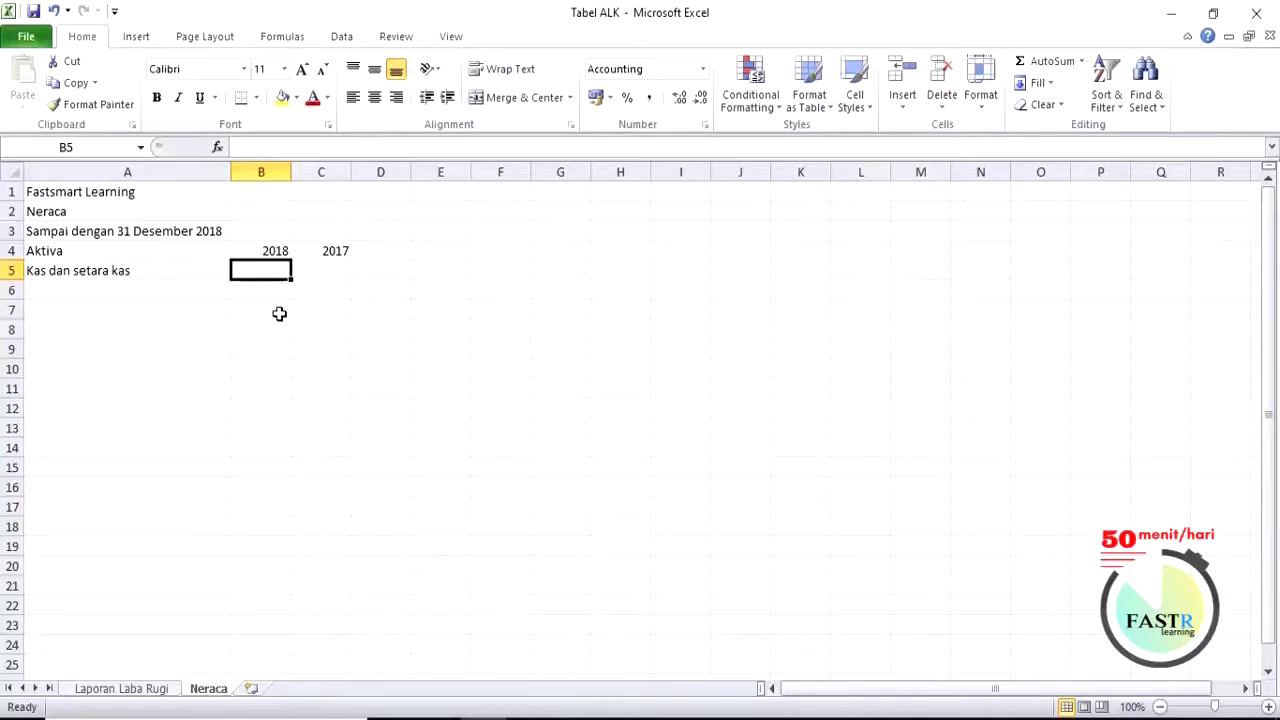
text(190.63)
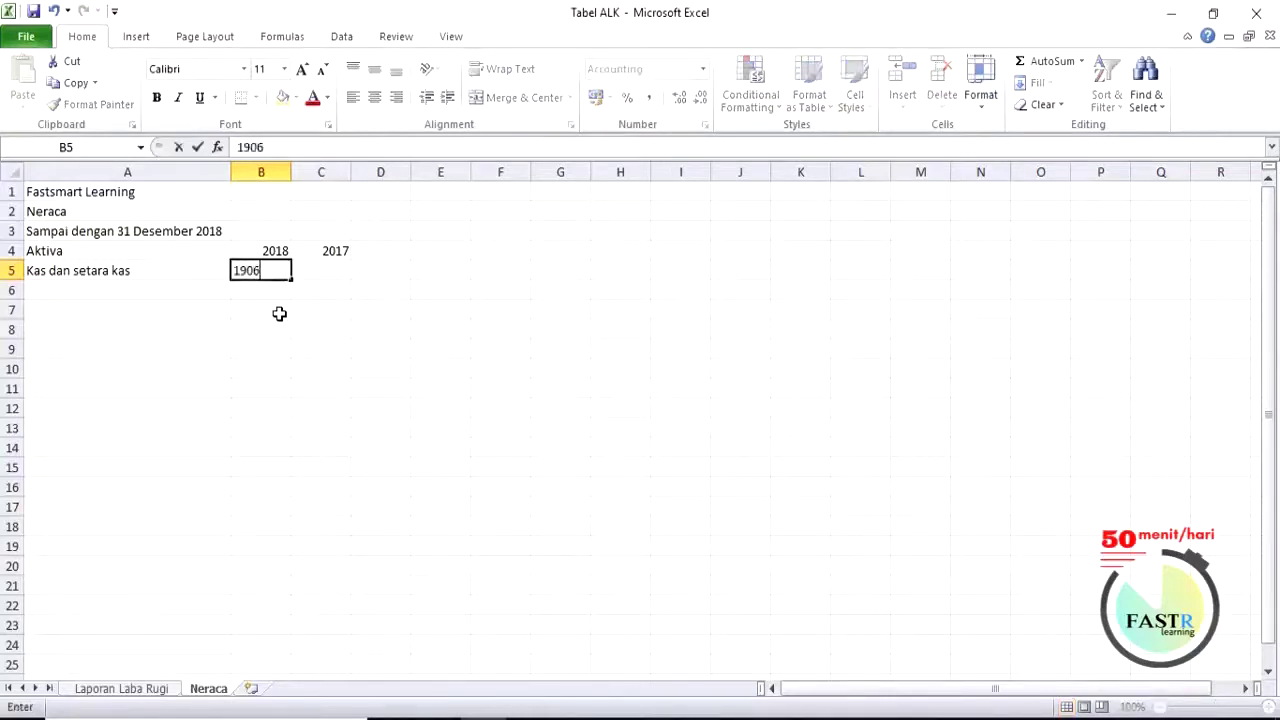
text(8)
click(350, 272)
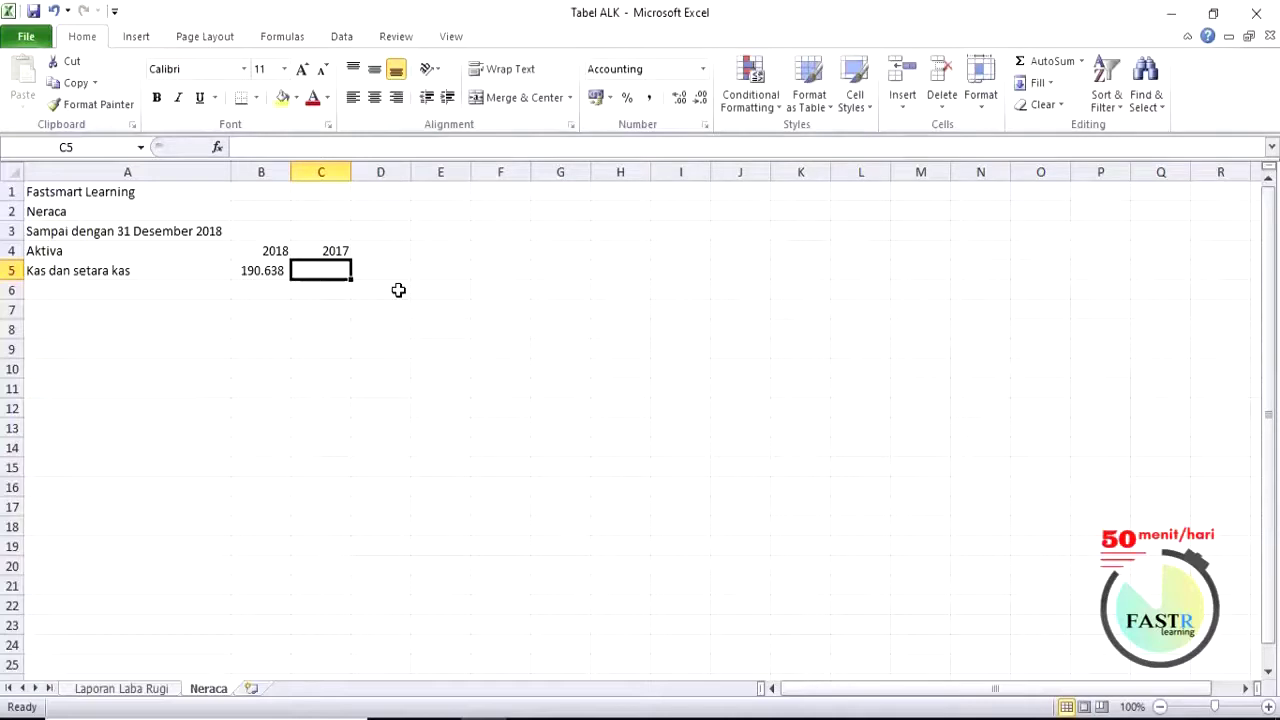
text(144)
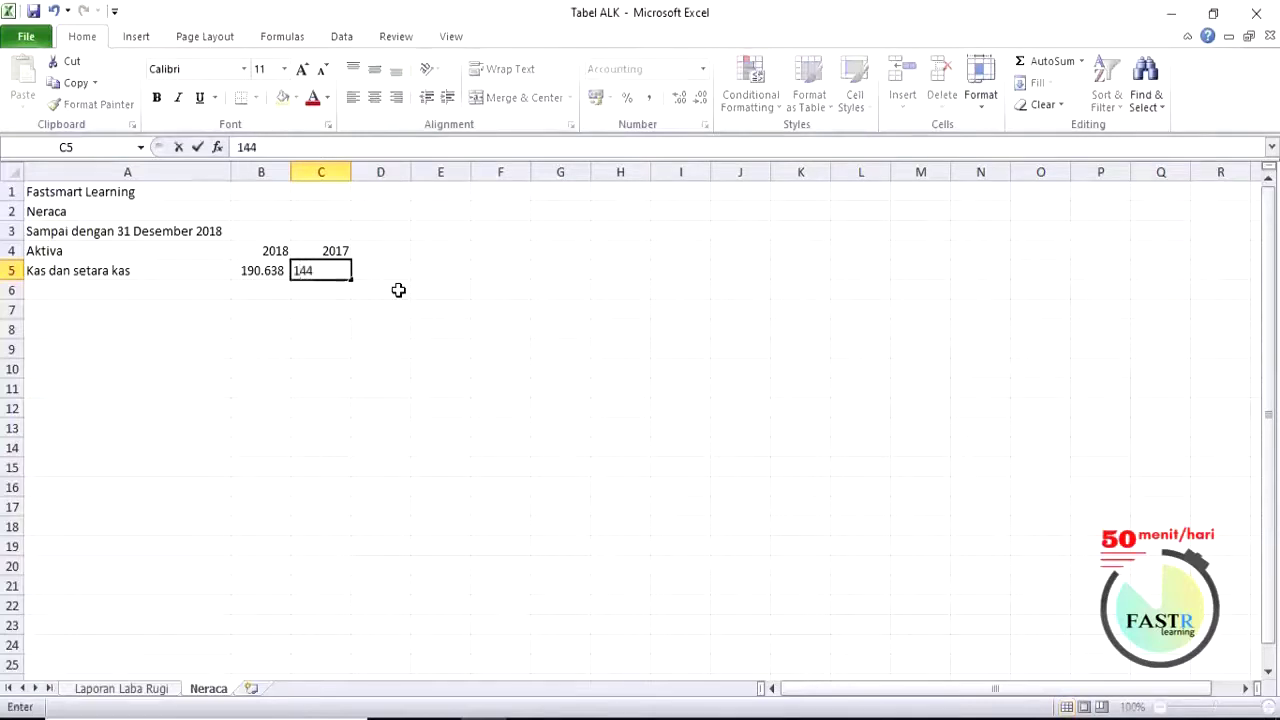
text(000)
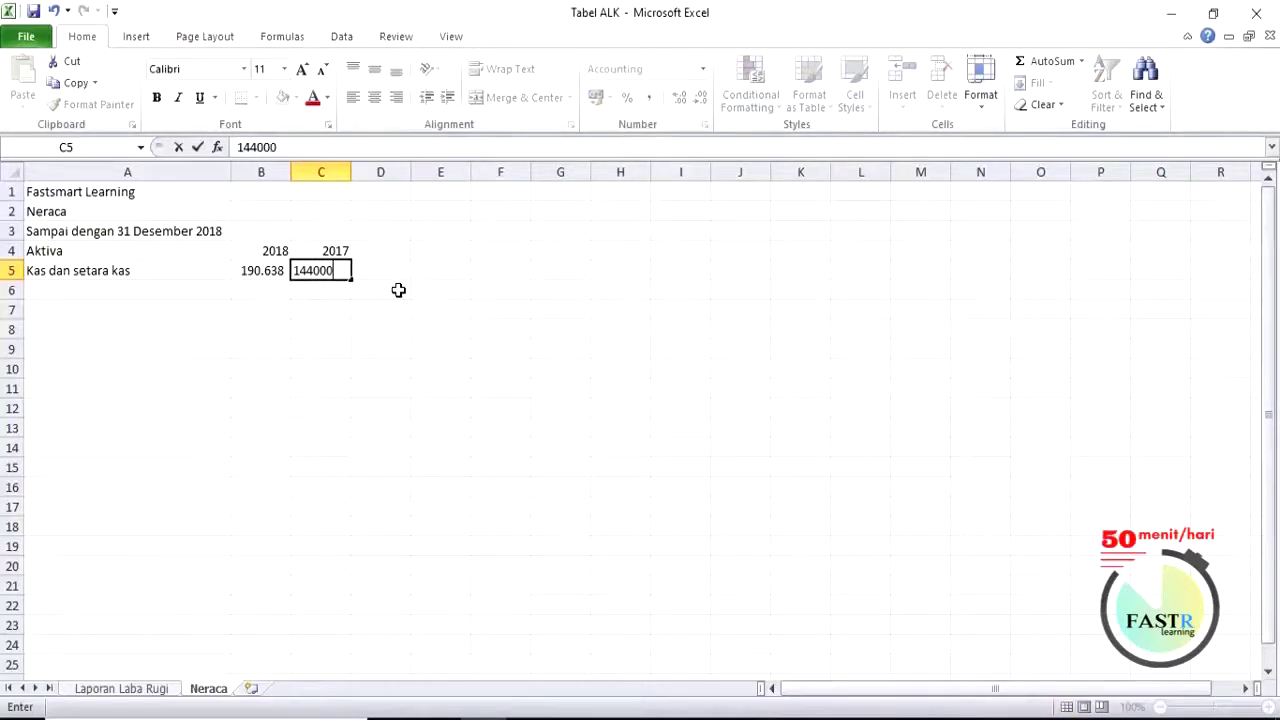
Enter the account label "Surat Berharga" in cell A6.
click(97, 290)
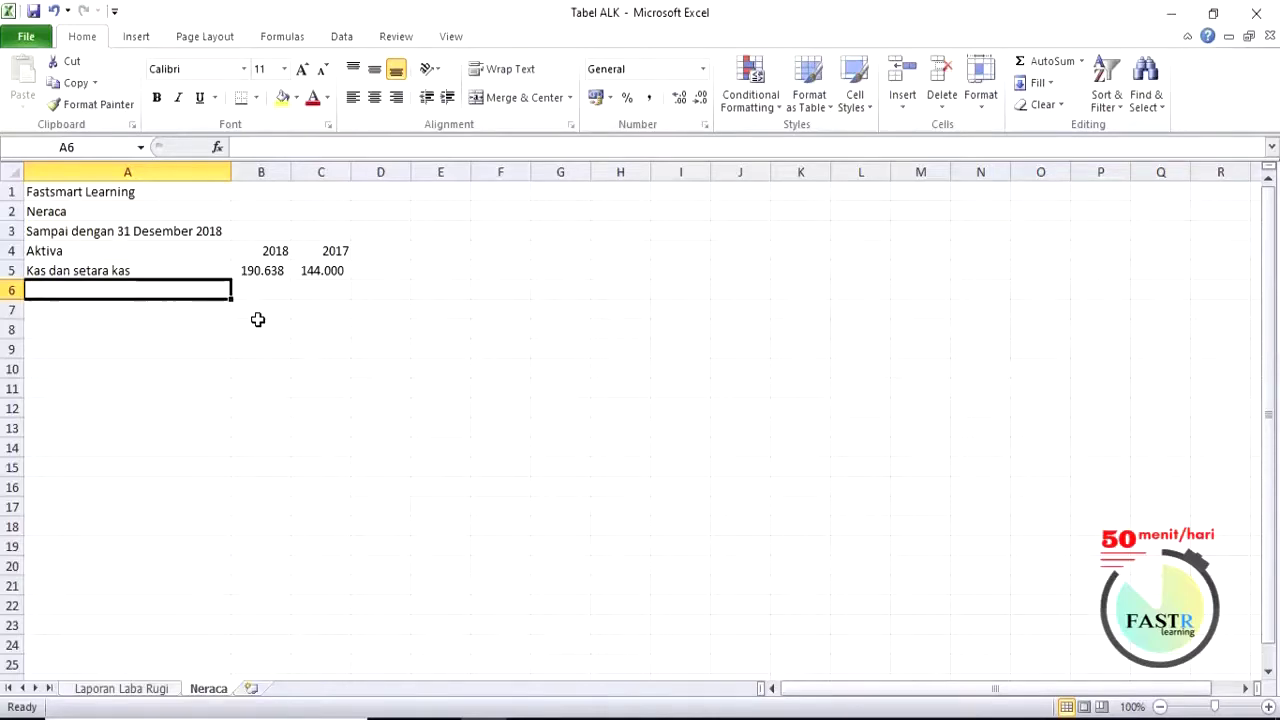
text(Surat )
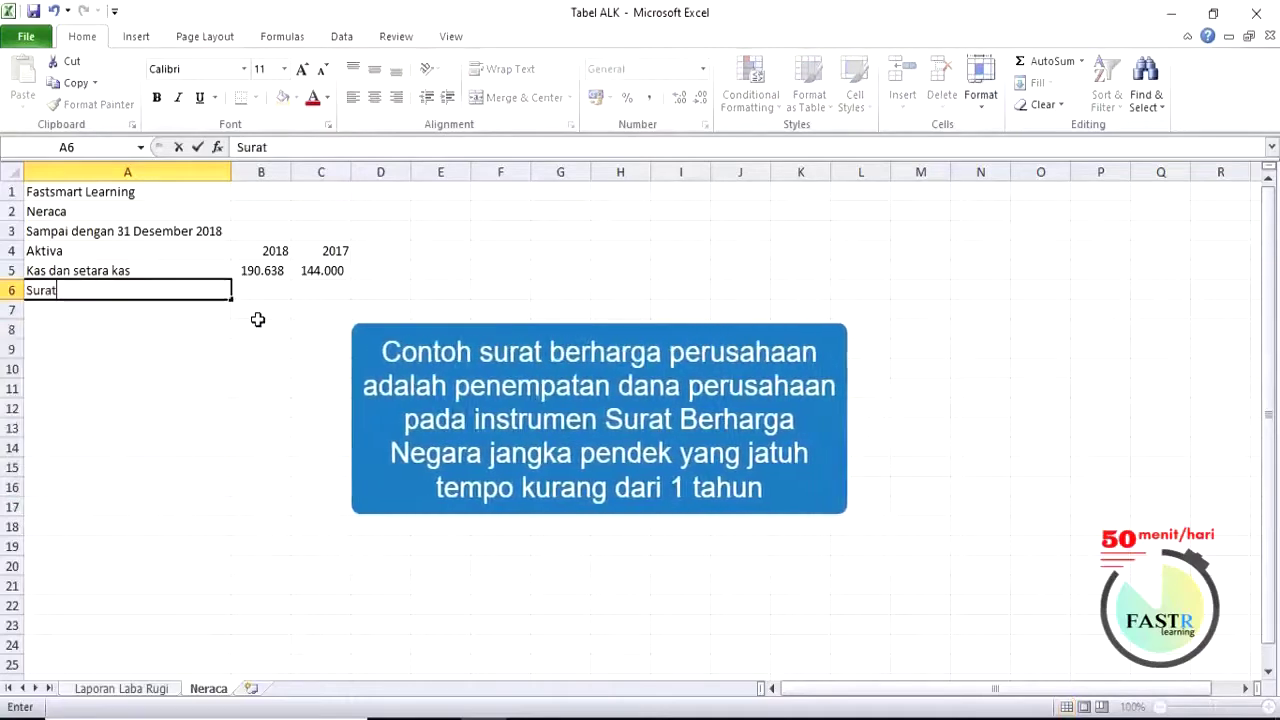
text(Ber)
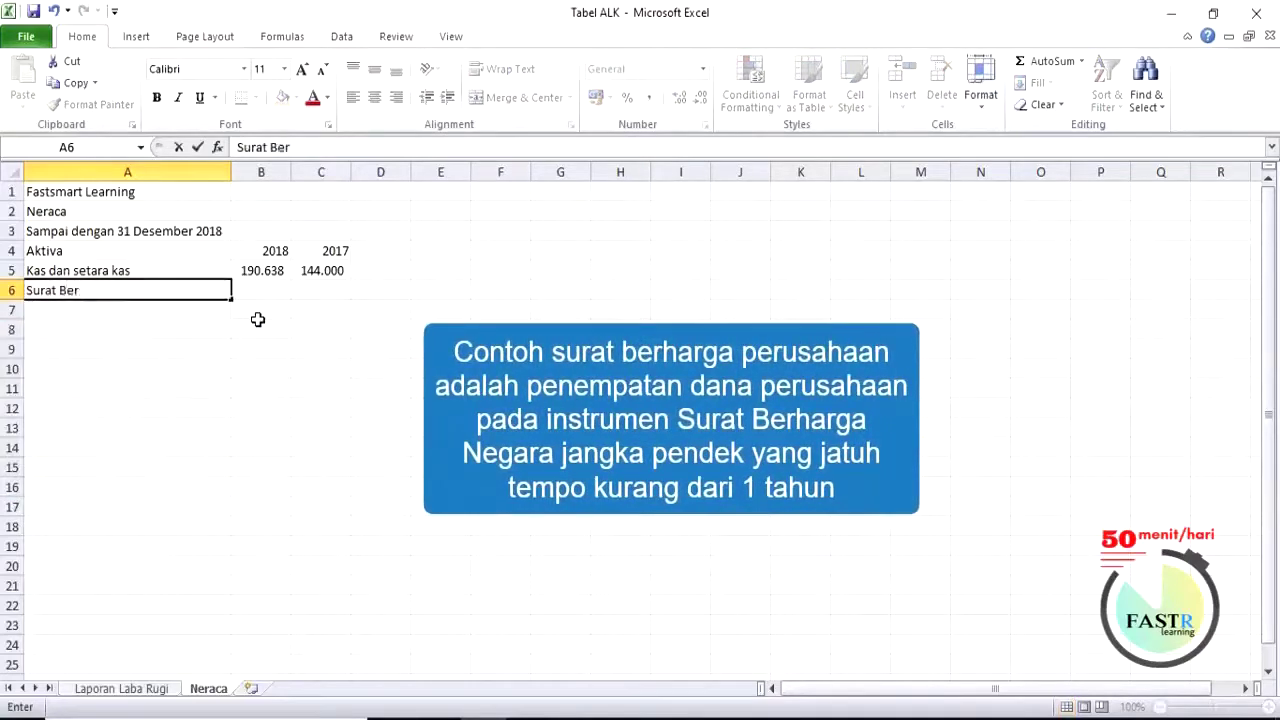
text(harga)
click(121, 270)
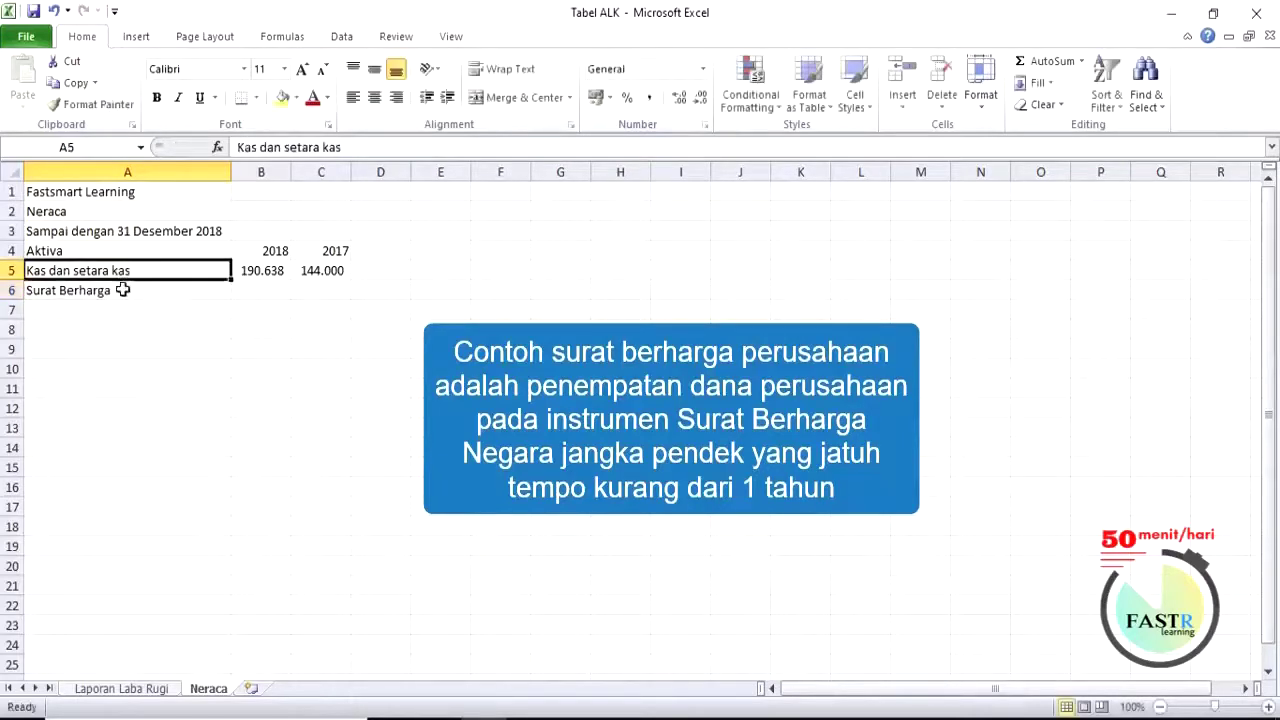
click(125, 290)
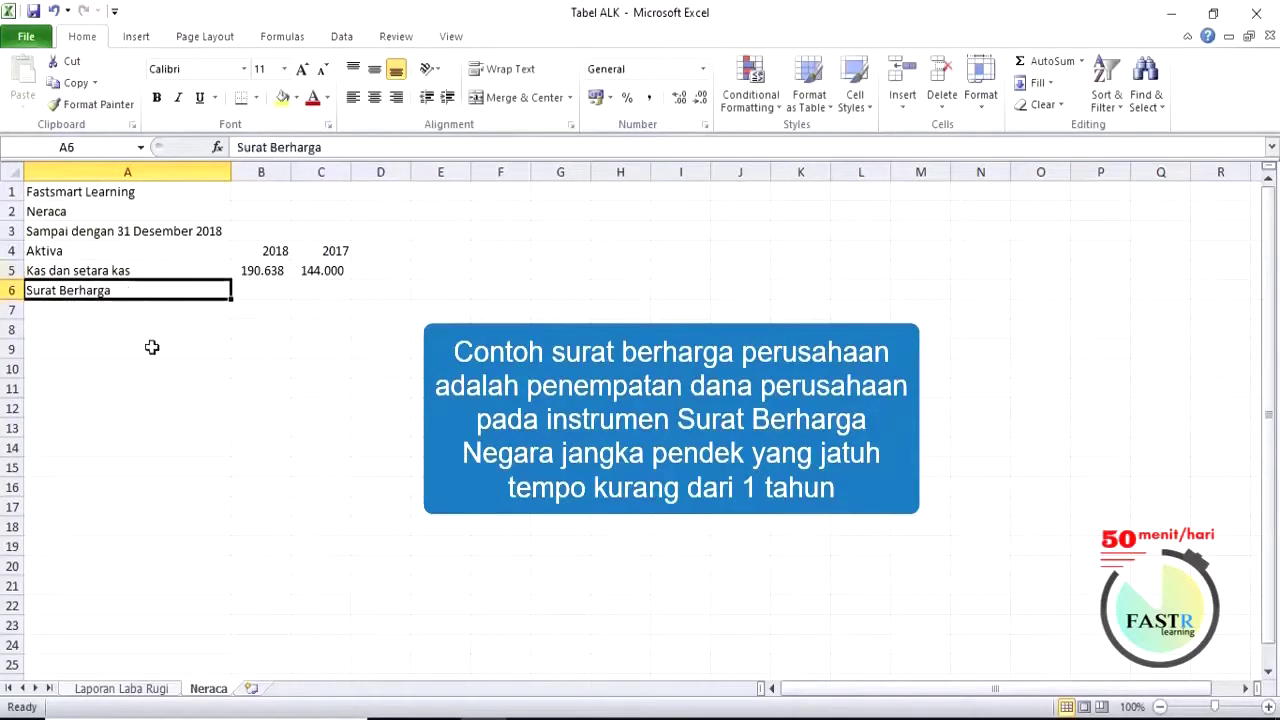
click(140, 268)
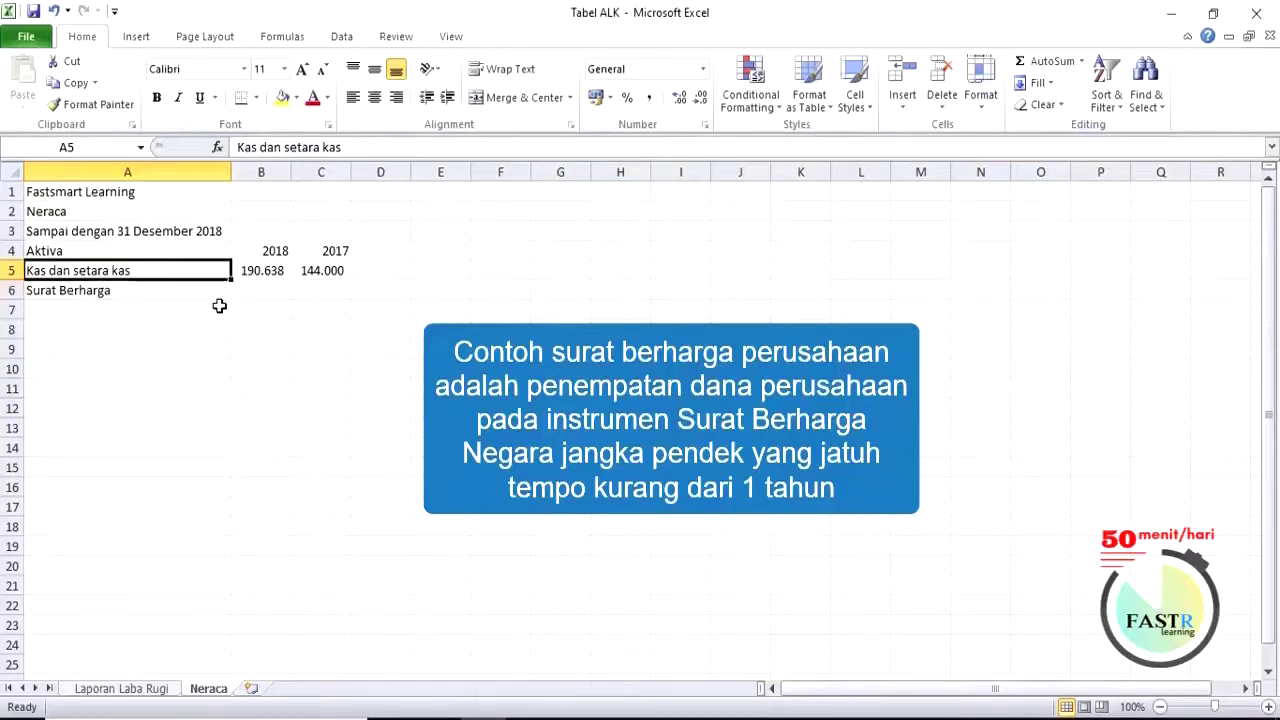
click(270, 276)
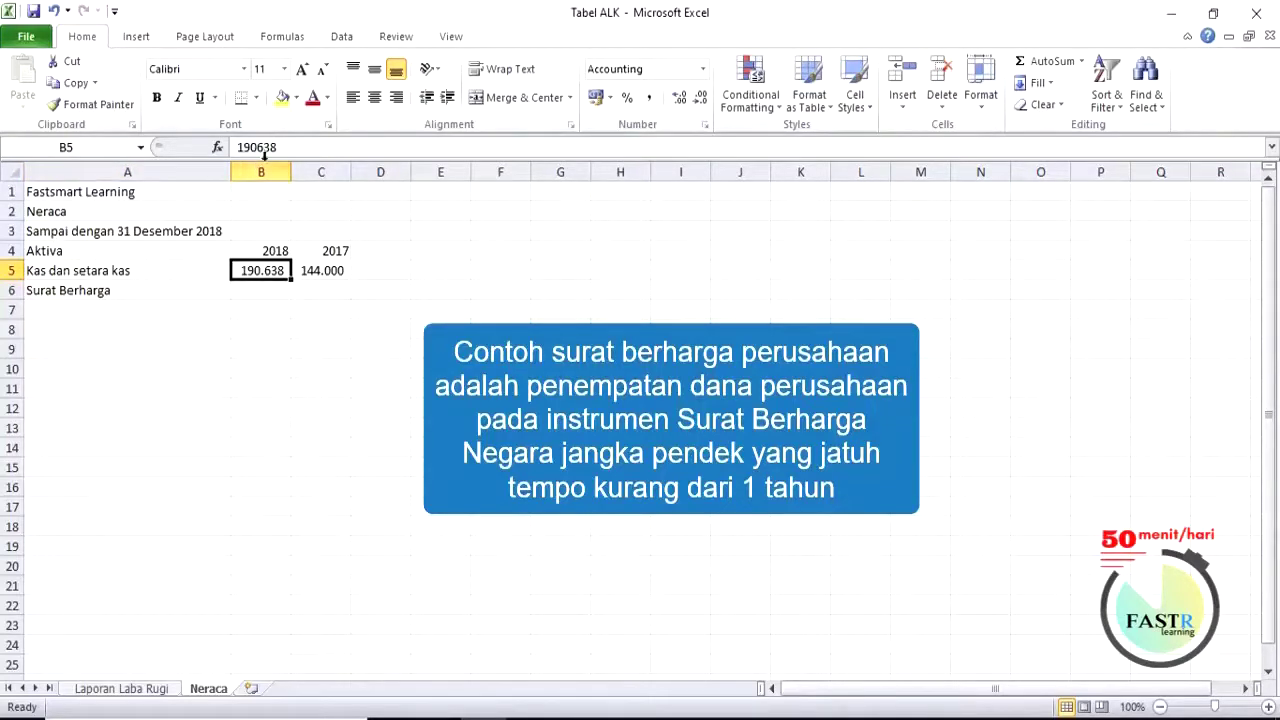
drag(284, 147, 232, 147)
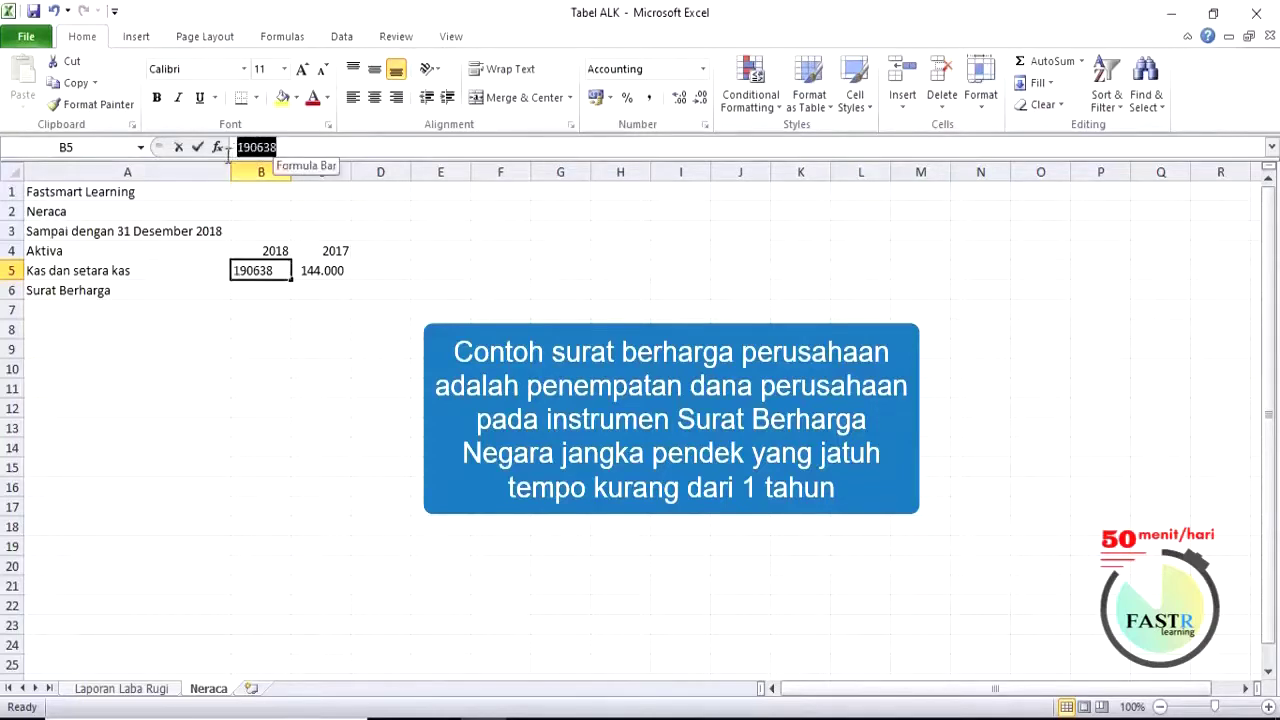
click(286, 320)
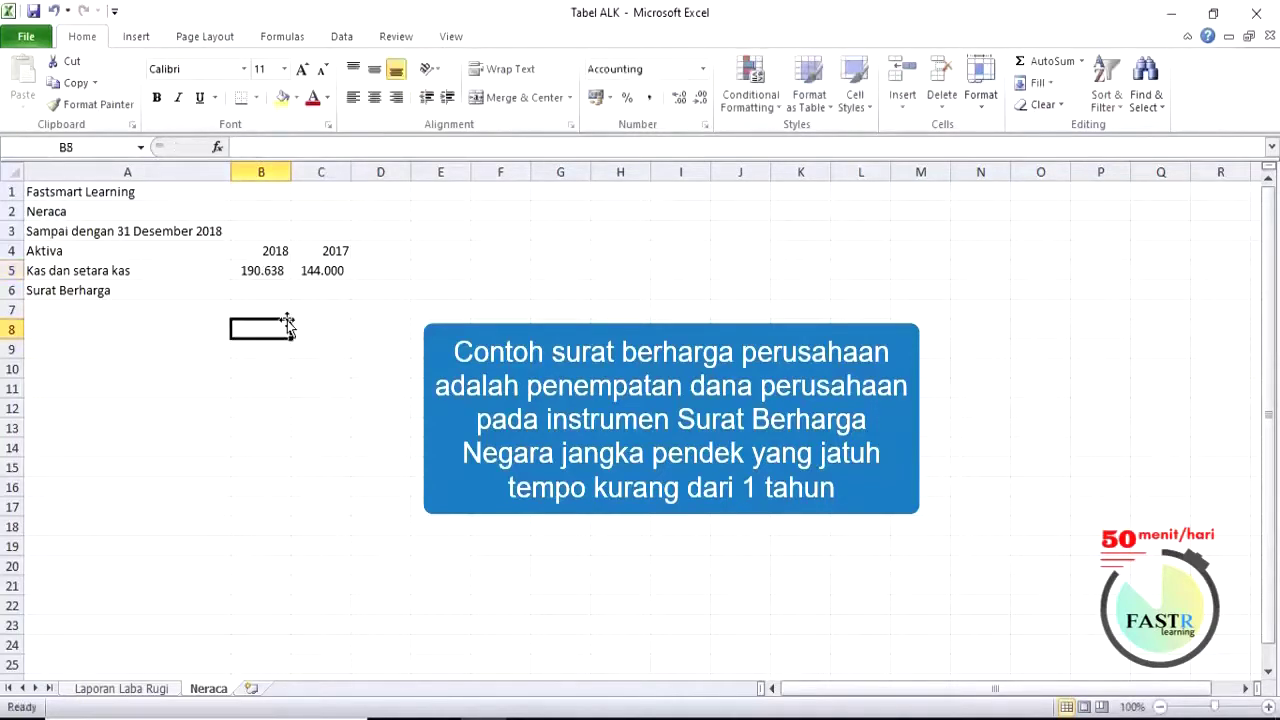
click(272, 277)
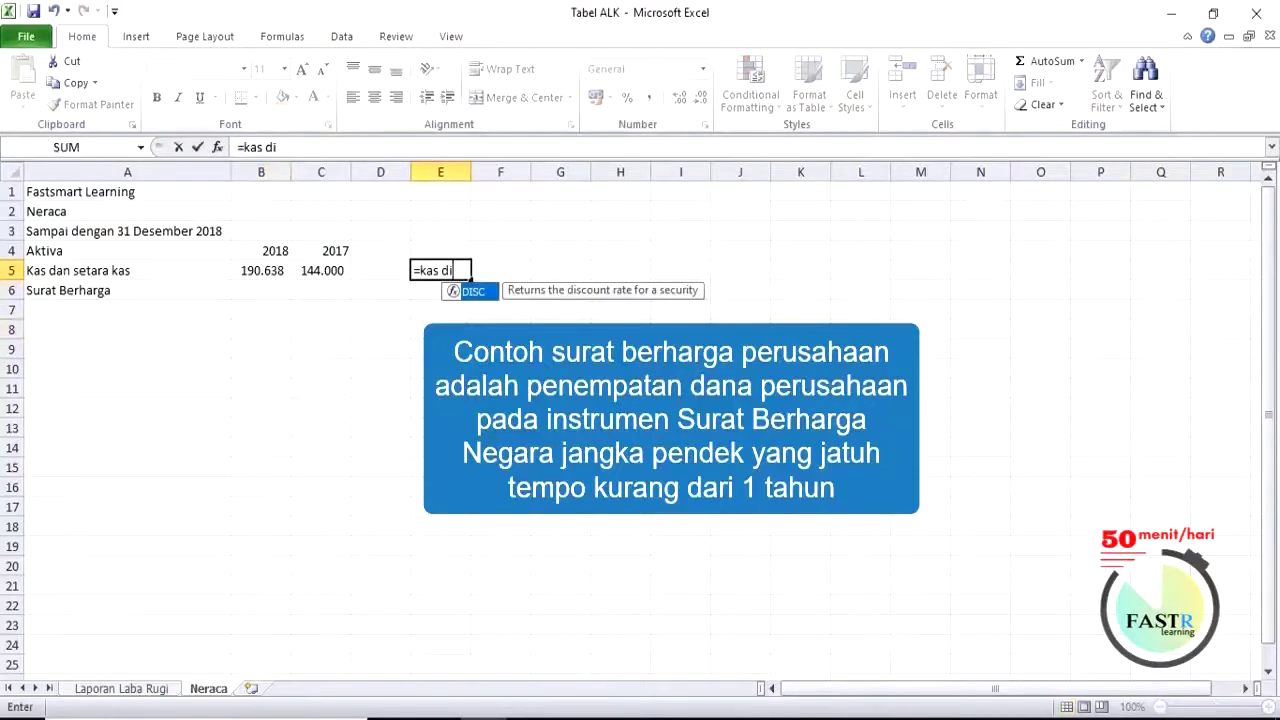
Write the explanatory text "=kas di tahun 2017 + Arus kas bersih di tahun 2018" in cell E5.
text(t)
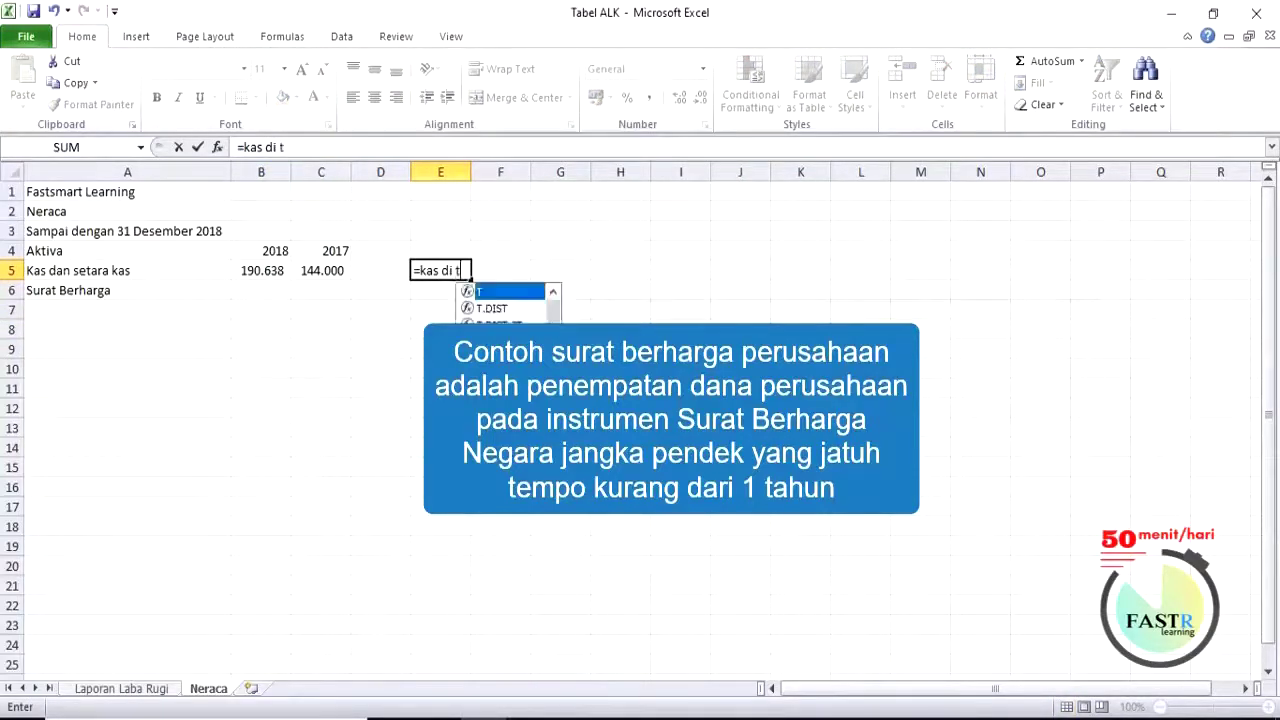
text(ahun 2017)
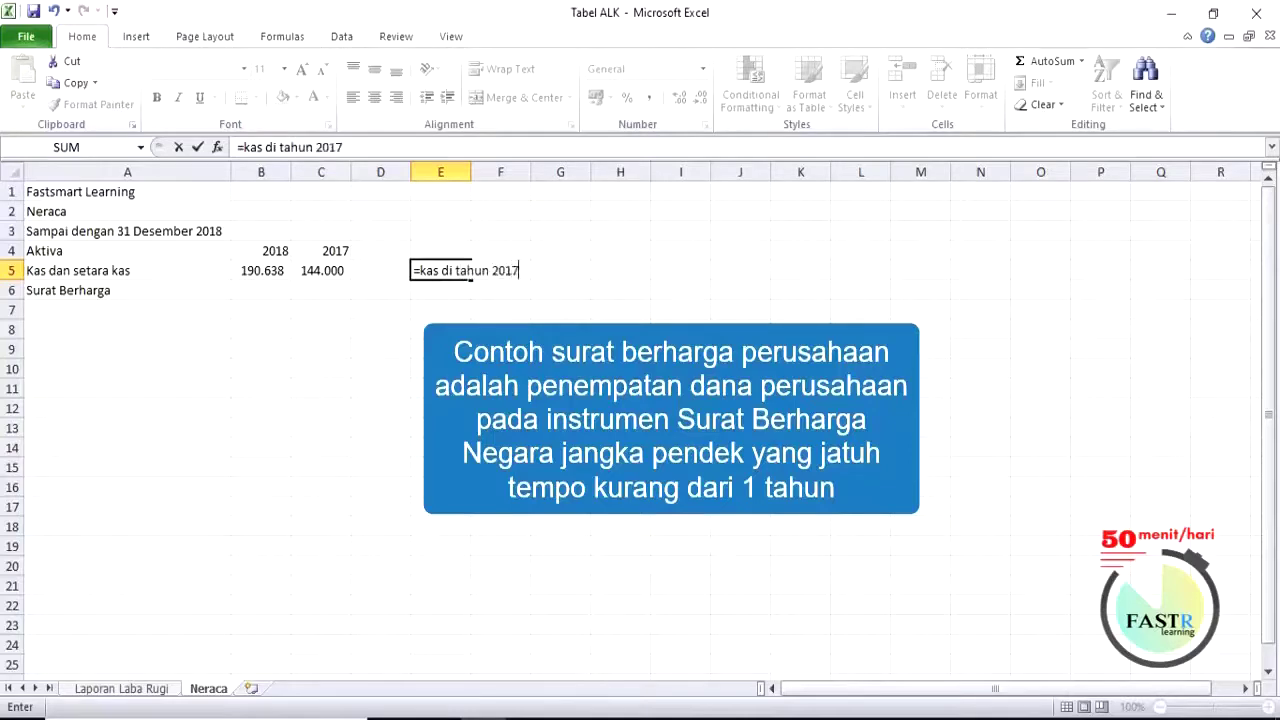
text( + Arus kas ber)
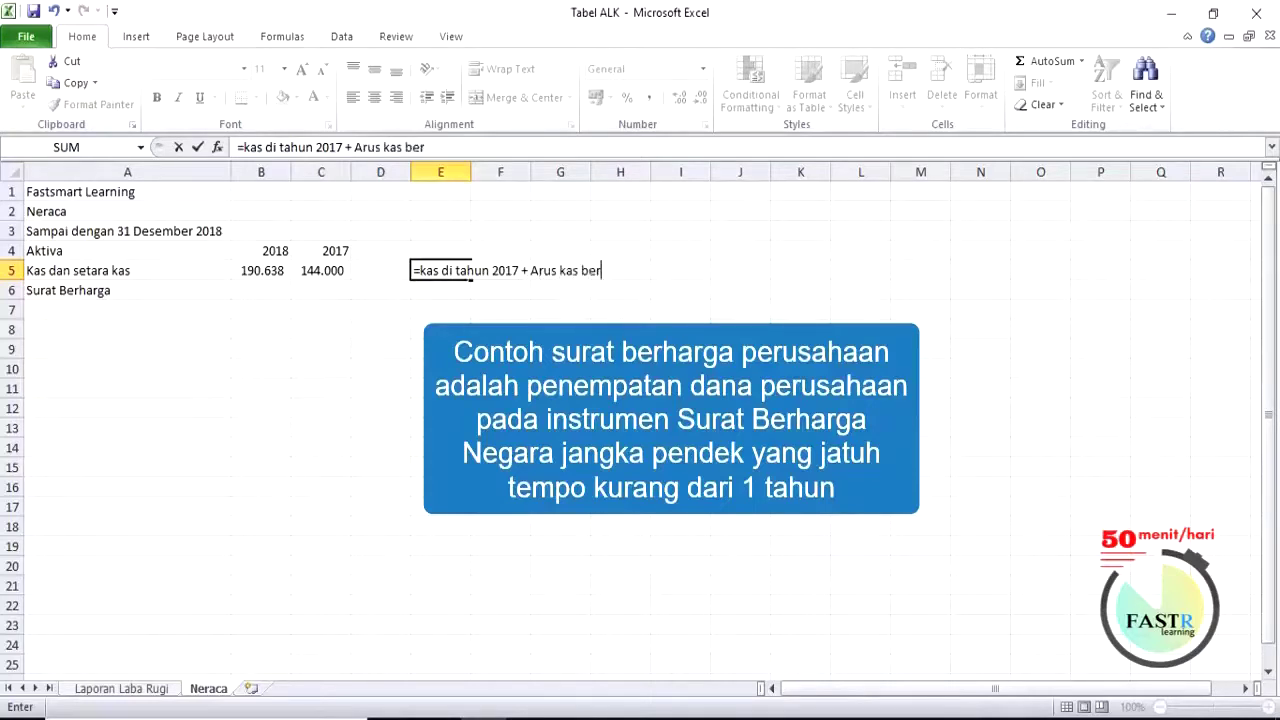
text(sih)
text( di t)
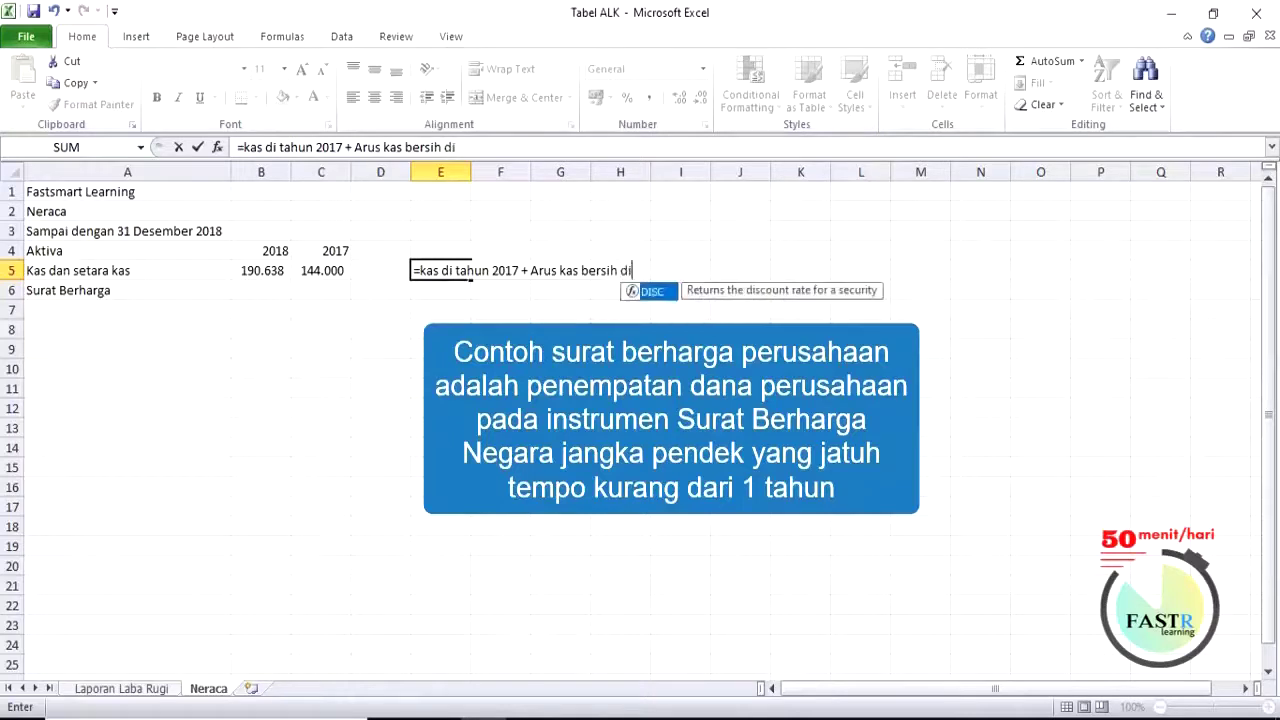
text(ahun 2018)
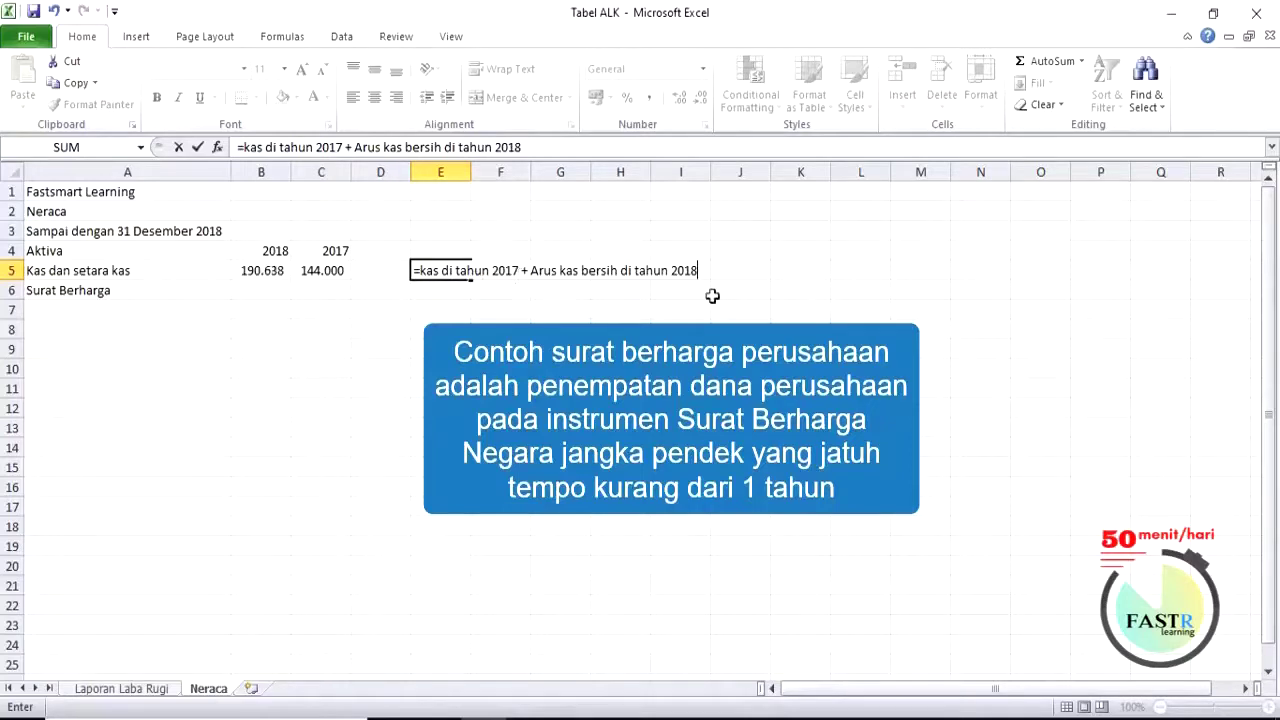
Clear the explanatory text from cell E5.
drag(524, 147, 234, 140)
key(Escape)
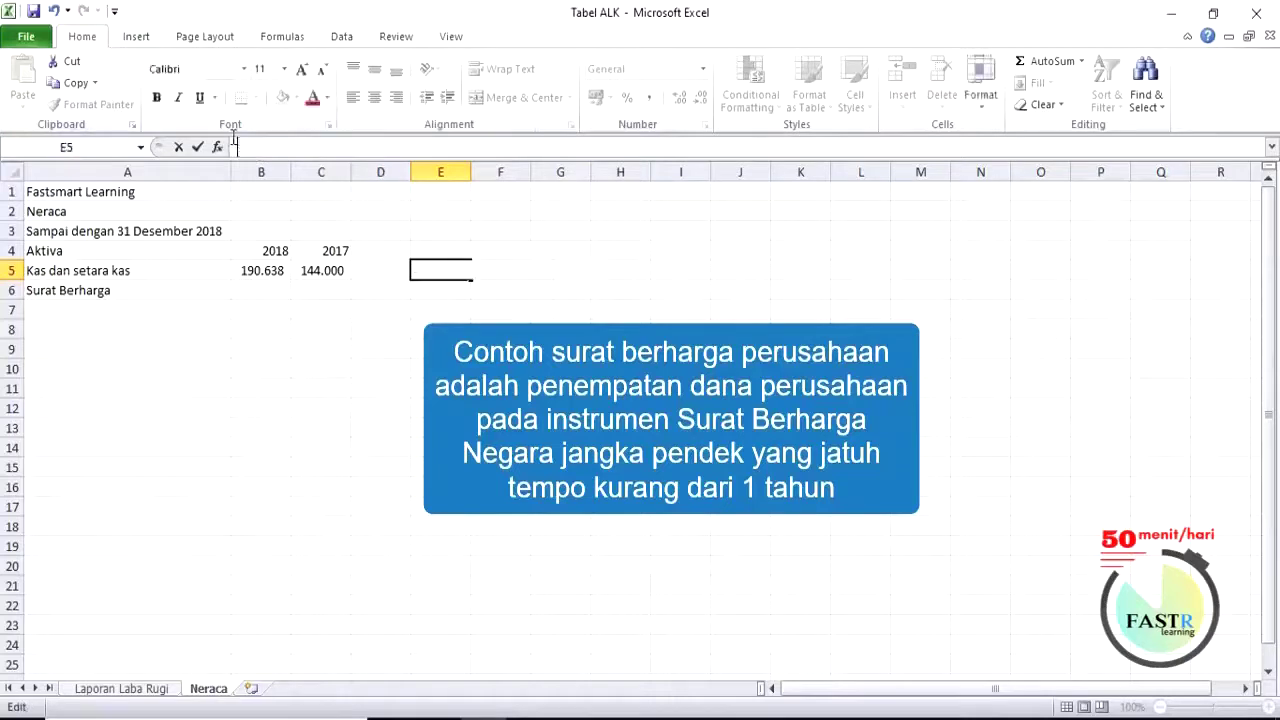
key(Down)
key(Down)
key(Down)
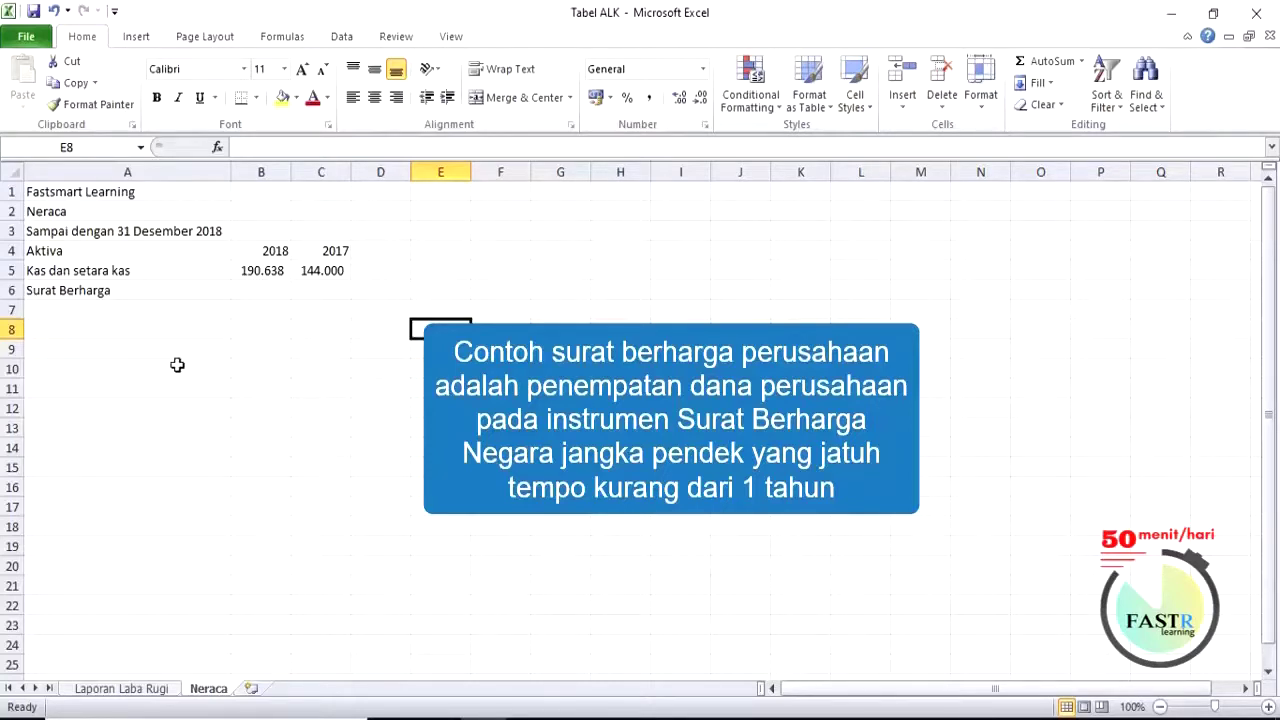
Enter the Surat Berharga amounts: 55000 for 2018 in B6 and 27500 for 2017 in C6.
click(255, 290)
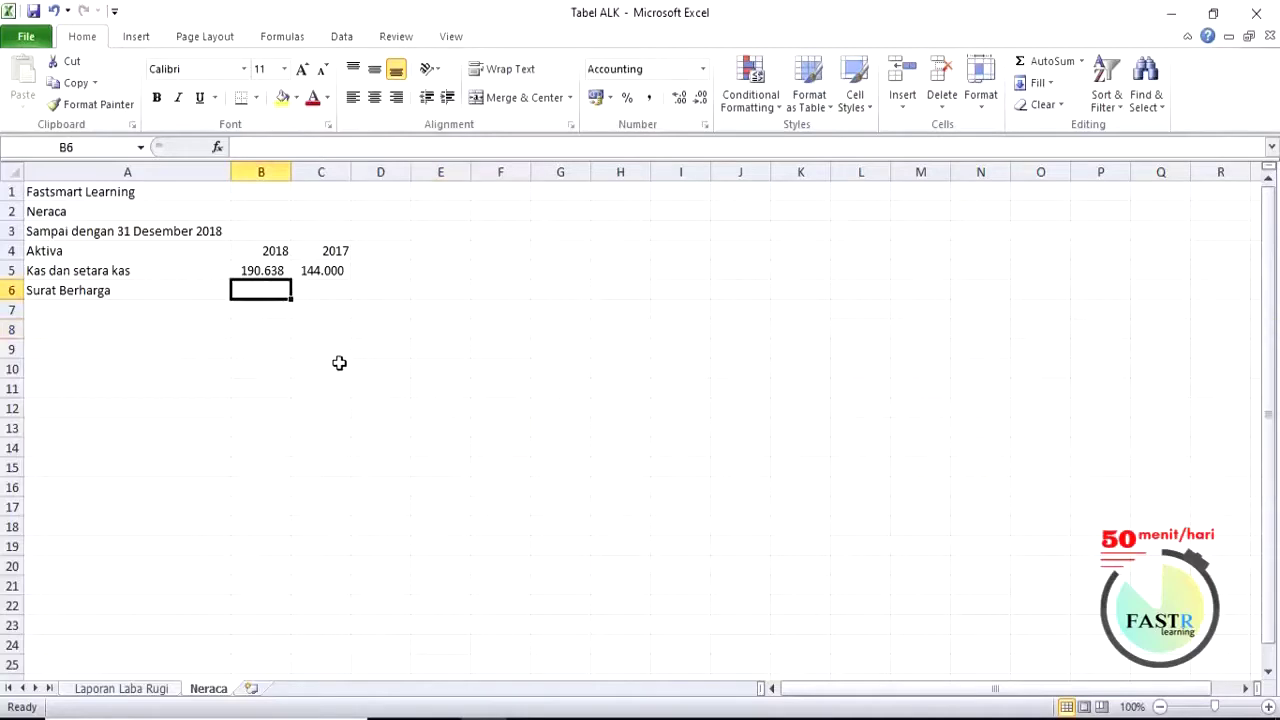
text(55)
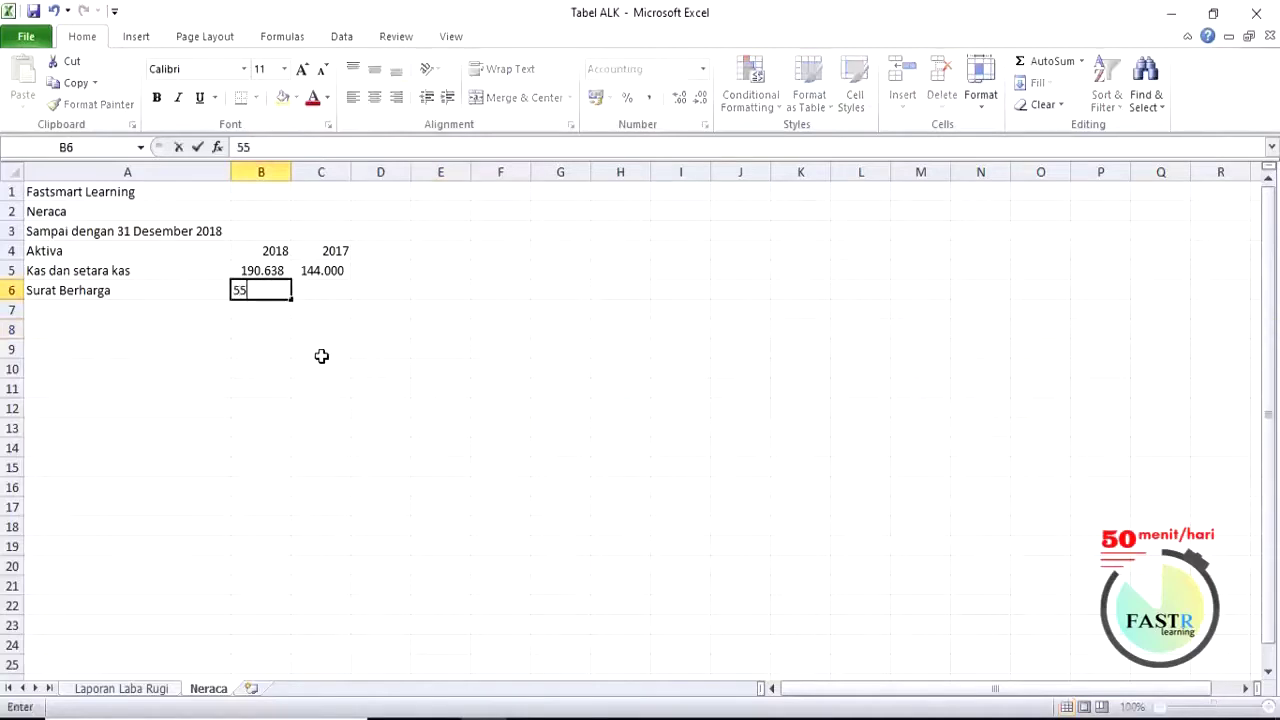
text(000)
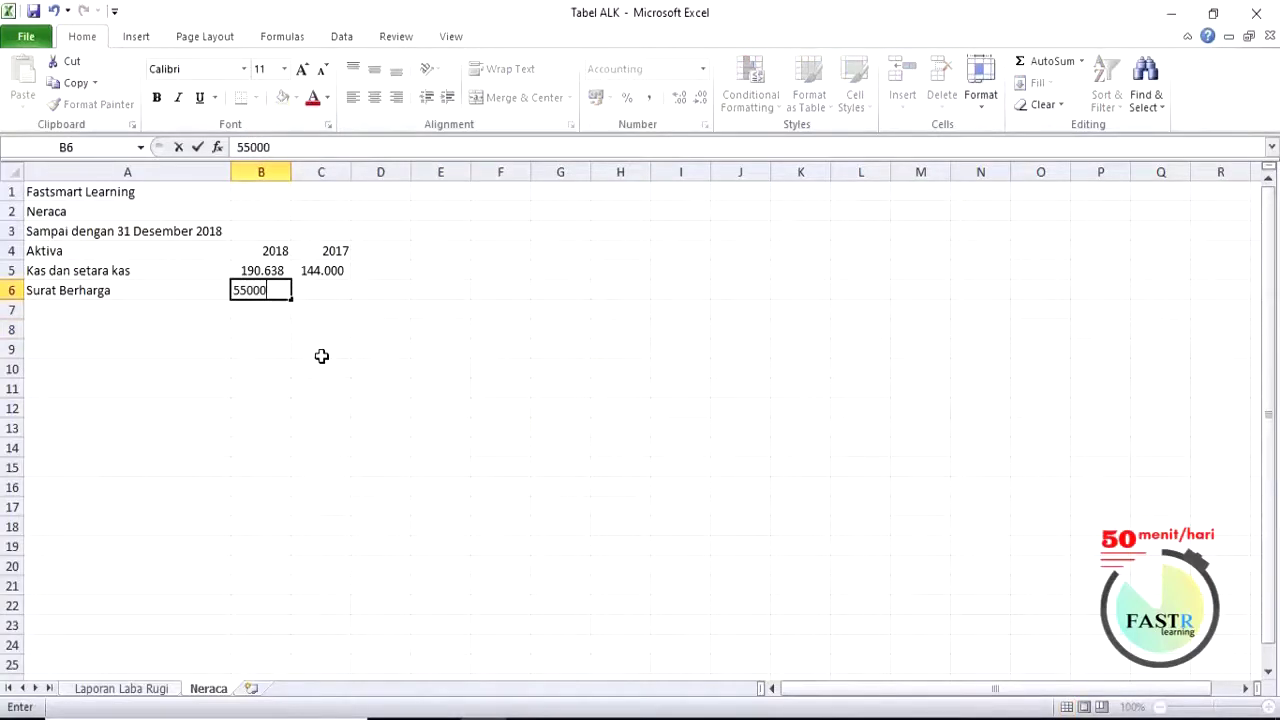
click(335, 290)
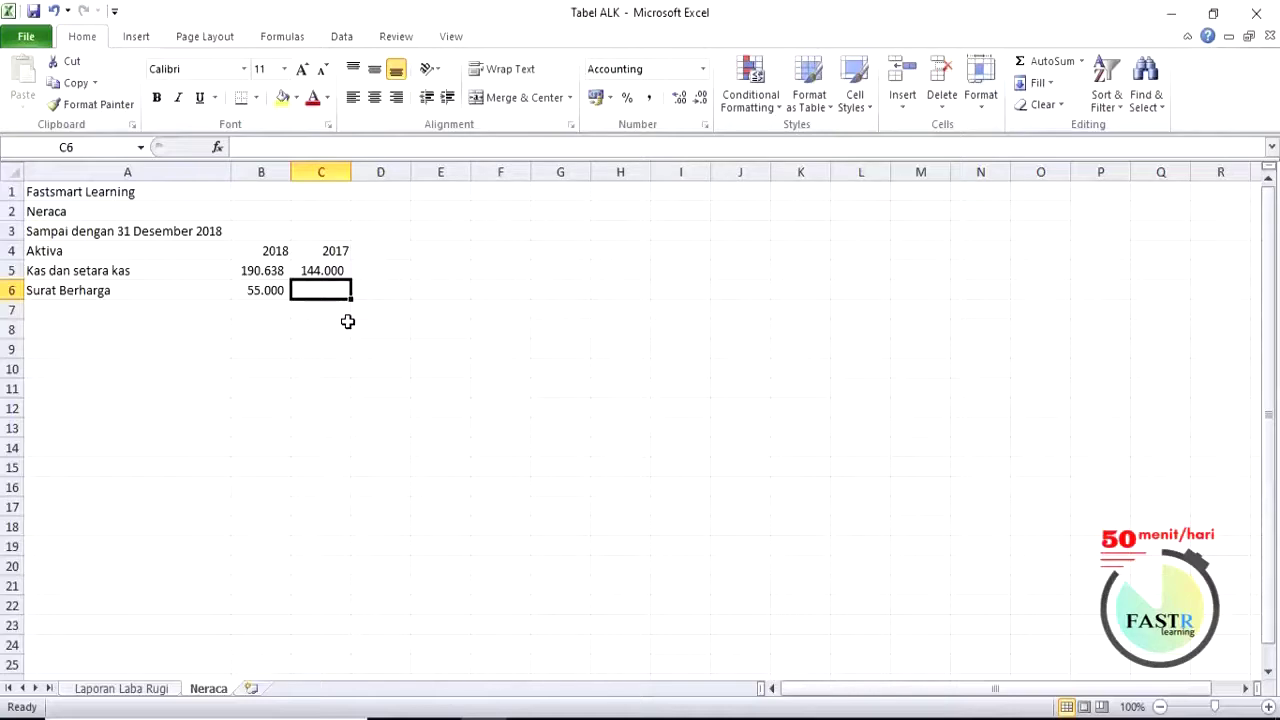
text(27)
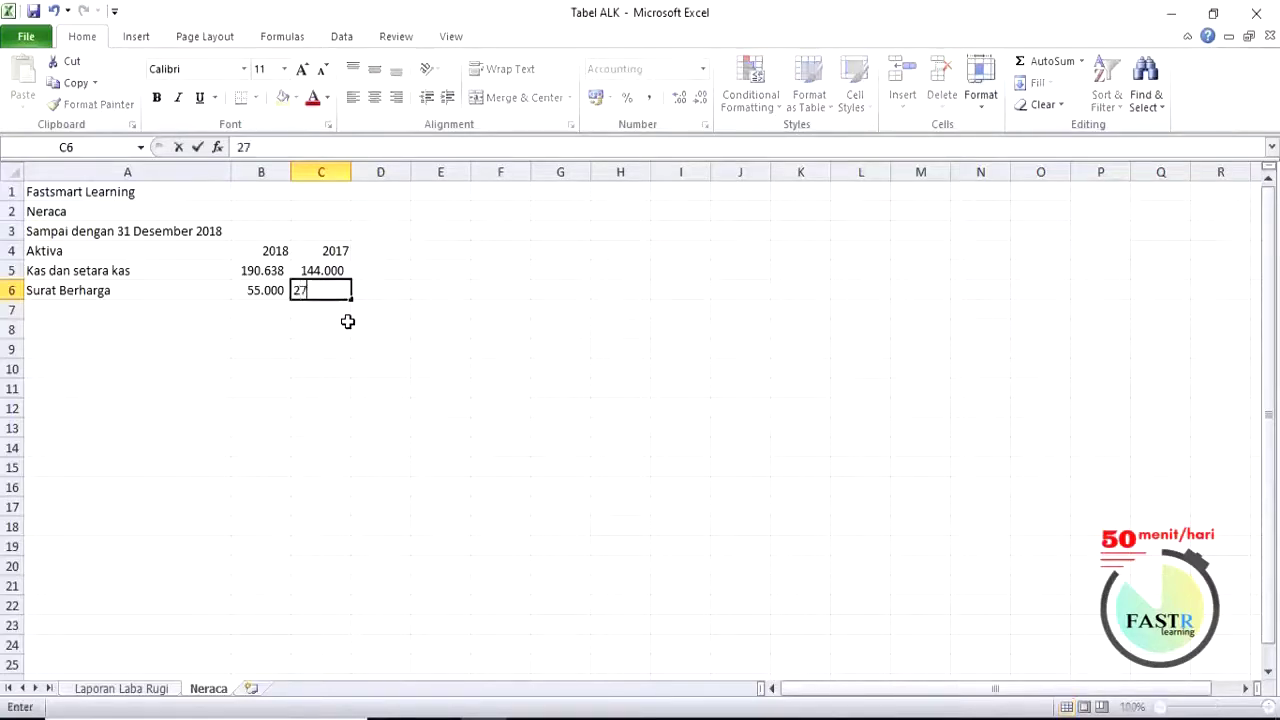
text(500)
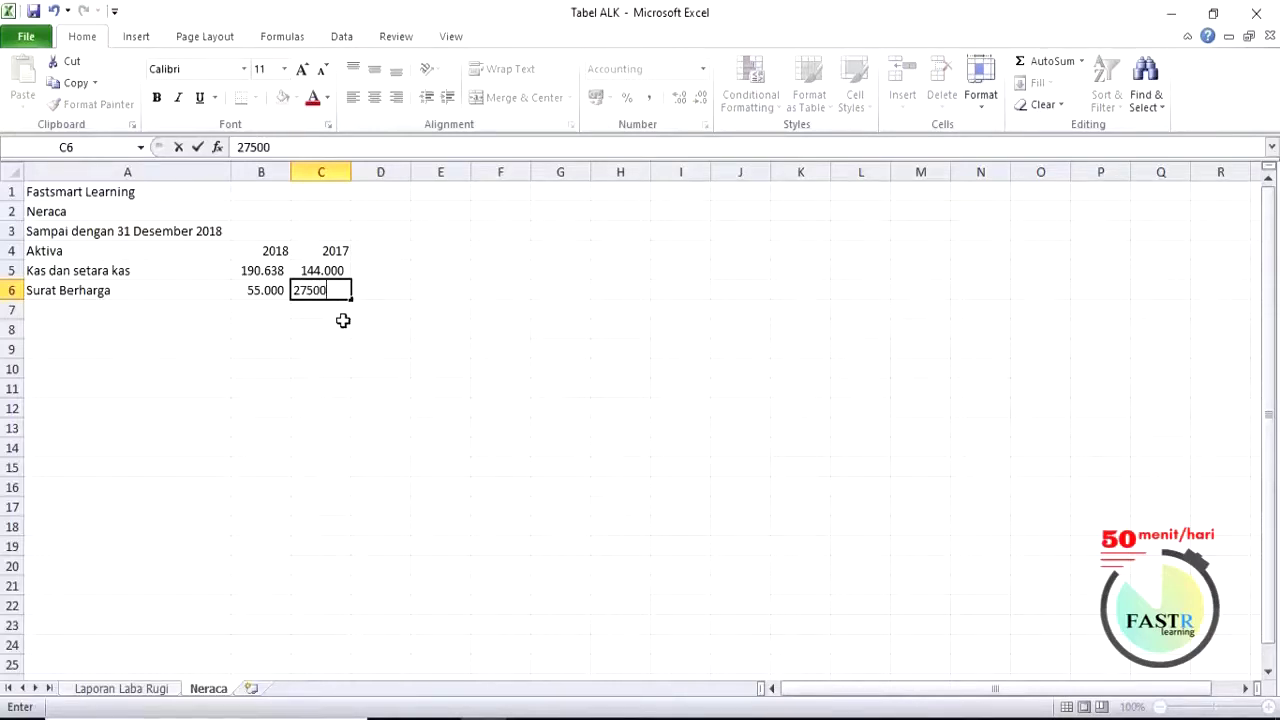
click(101, 306)
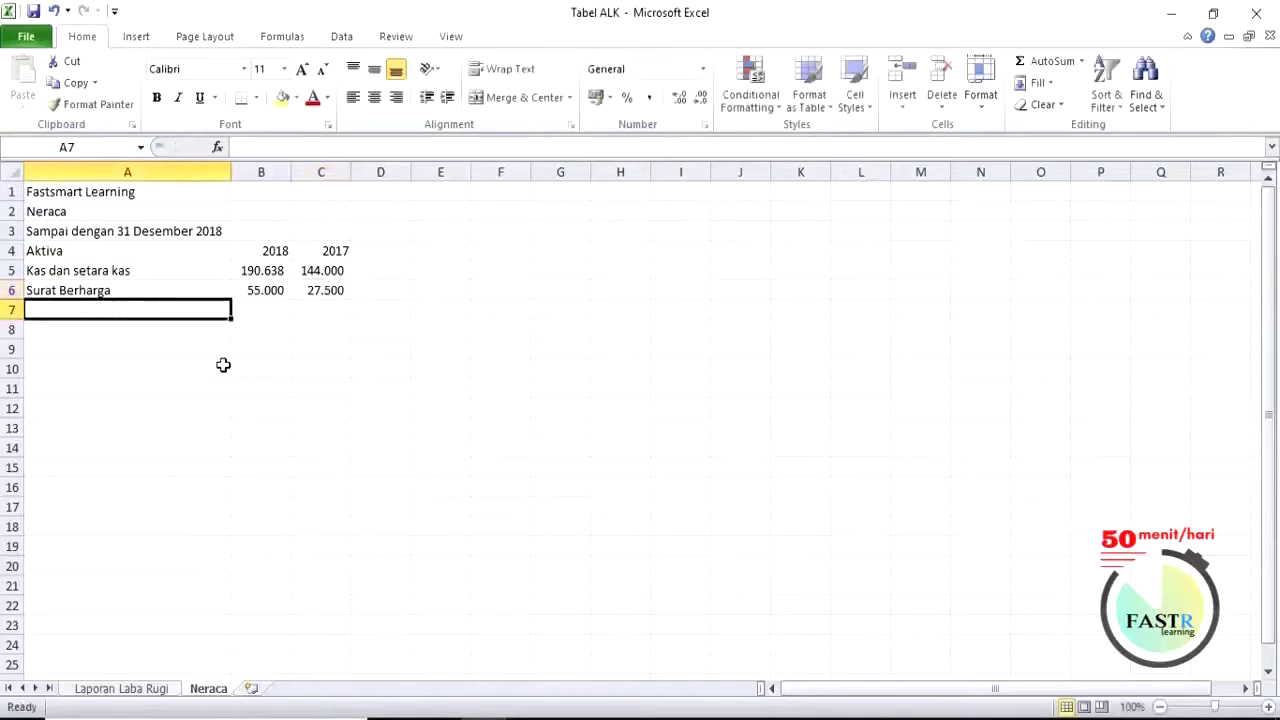
click(92, 290)
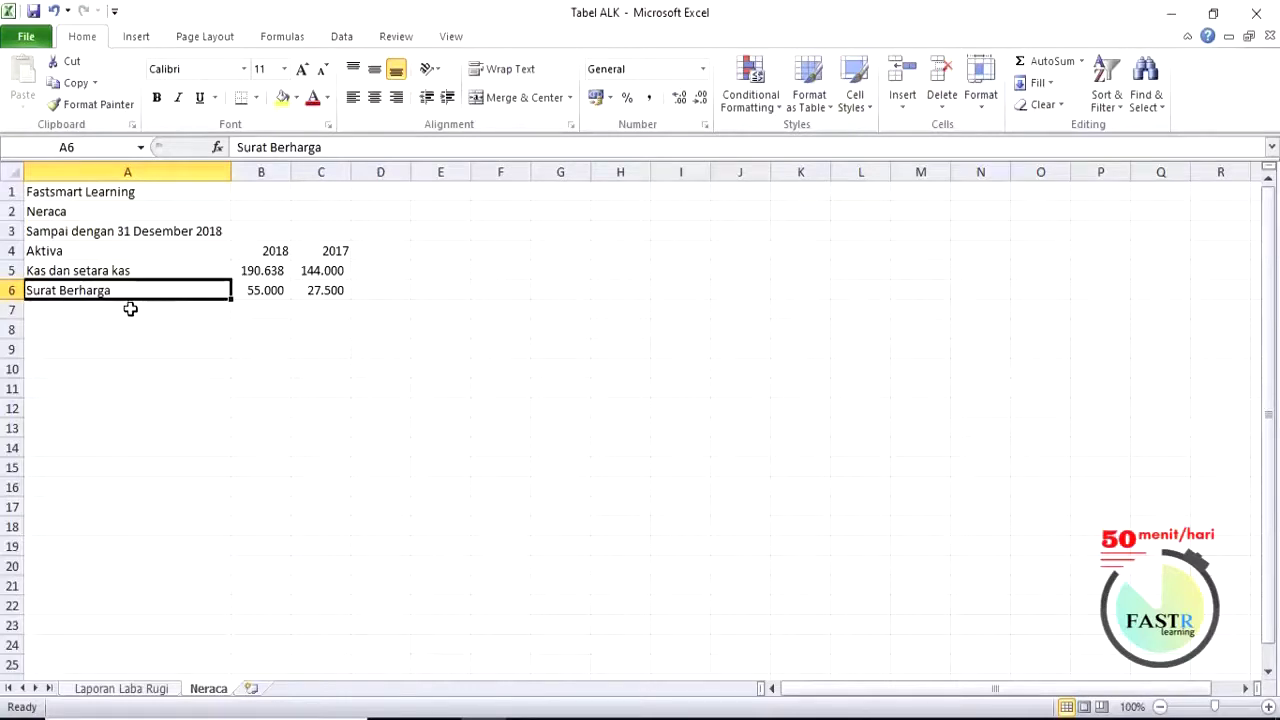
click(261, 291)
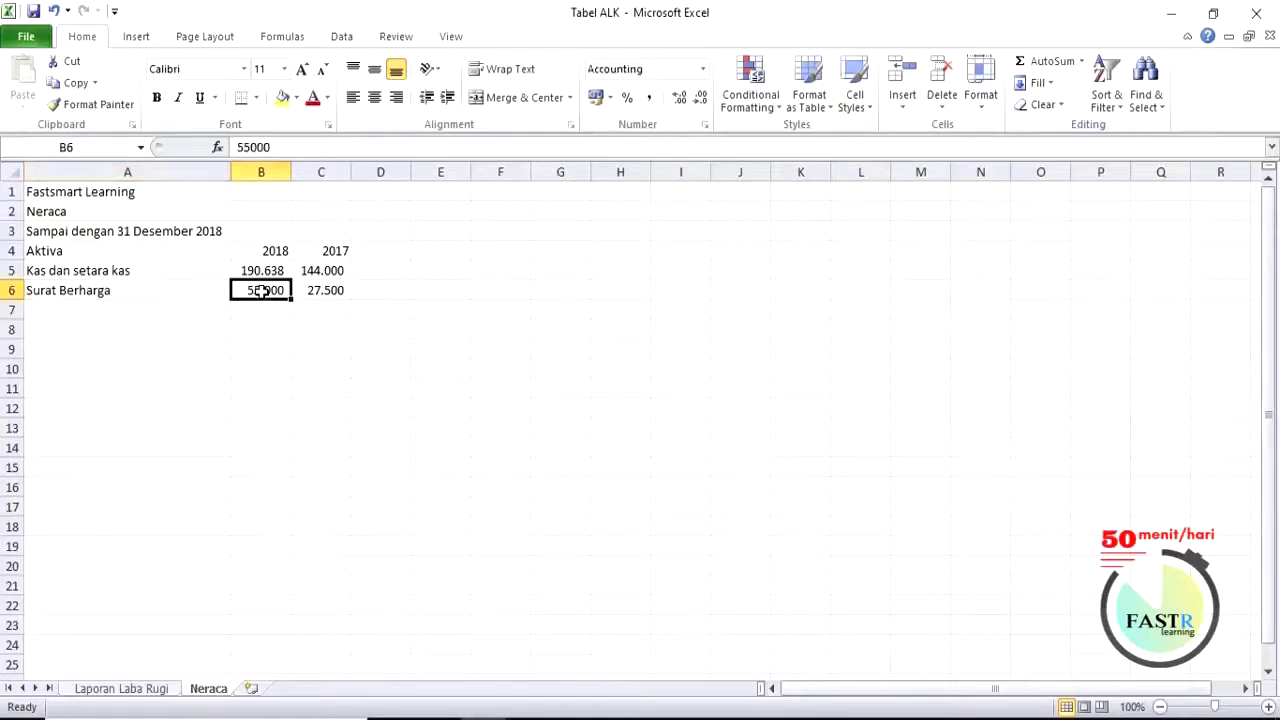
click(120, 314)
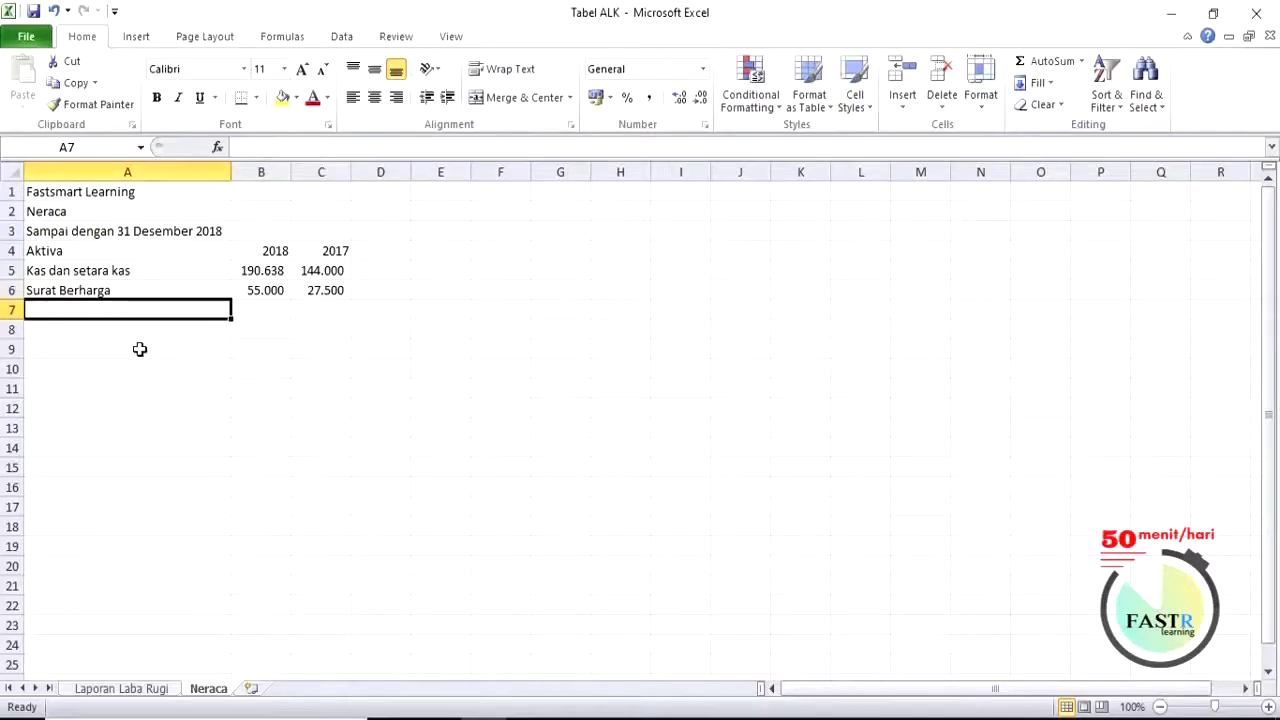
click(139, 350)
text(P)
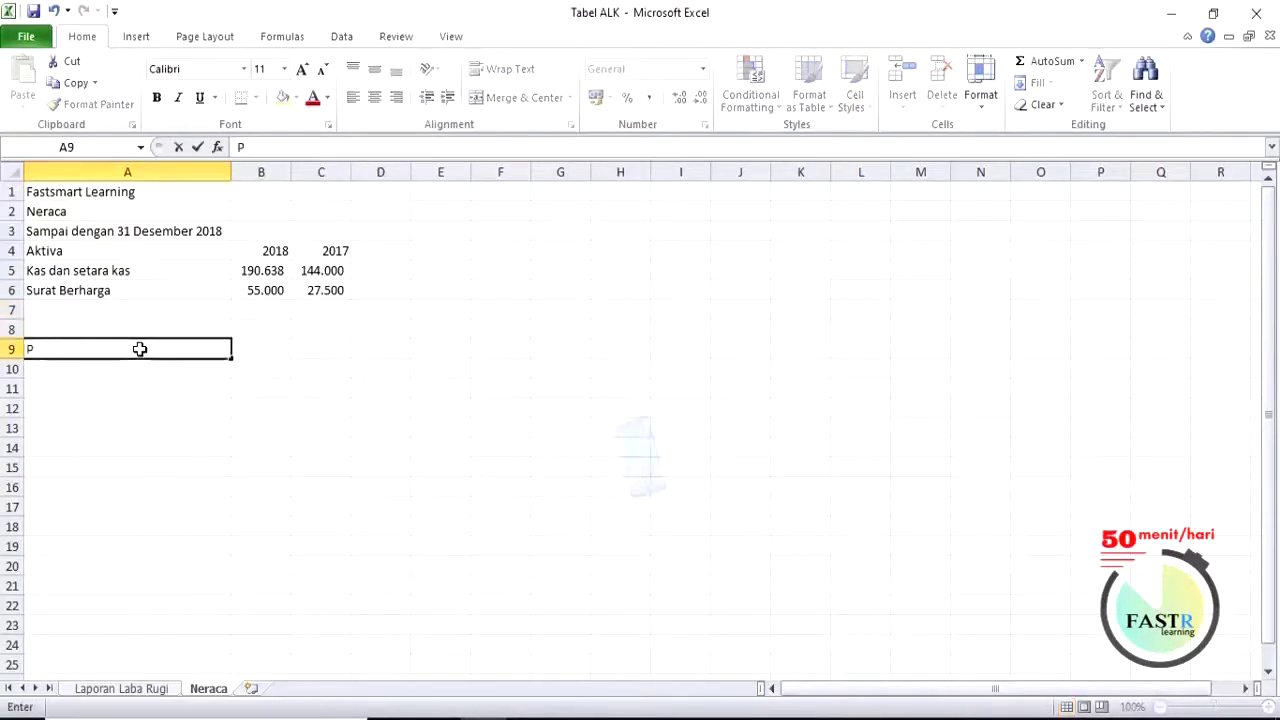
key(BackSpace)
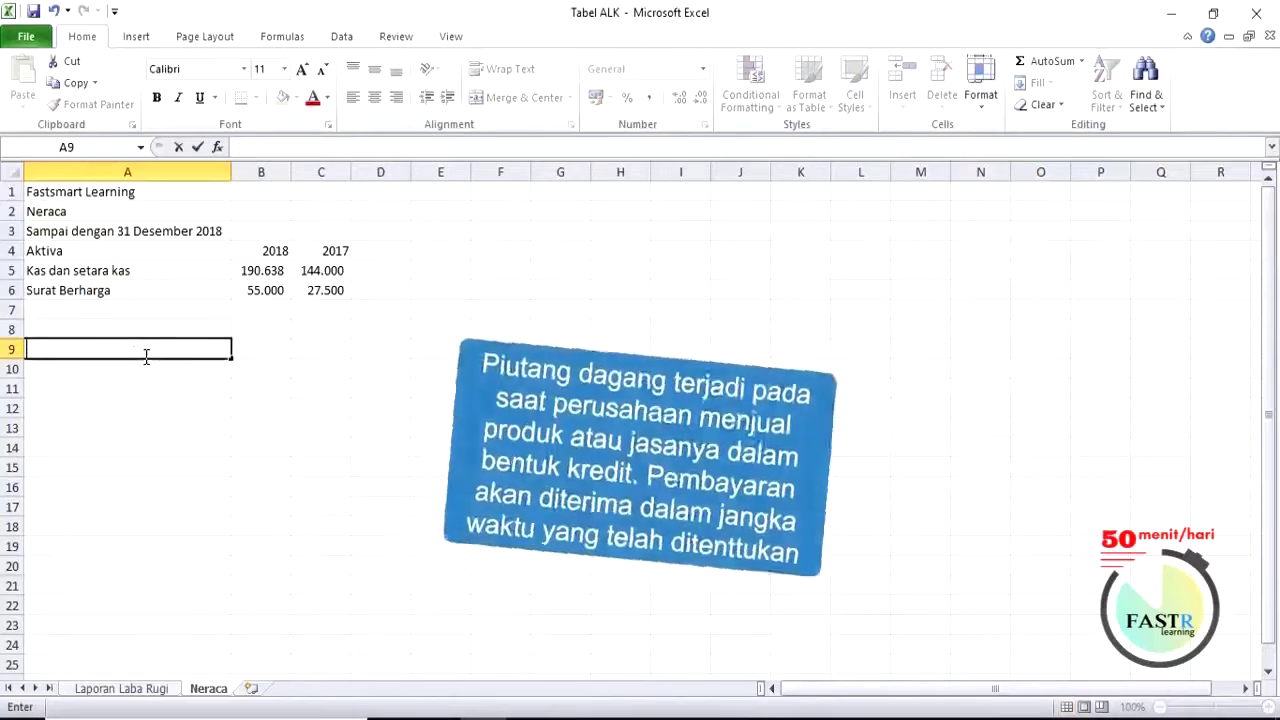
Enter the account label "Piutang Dagang" in cell A7.
click(52, 306)
text(Piu)
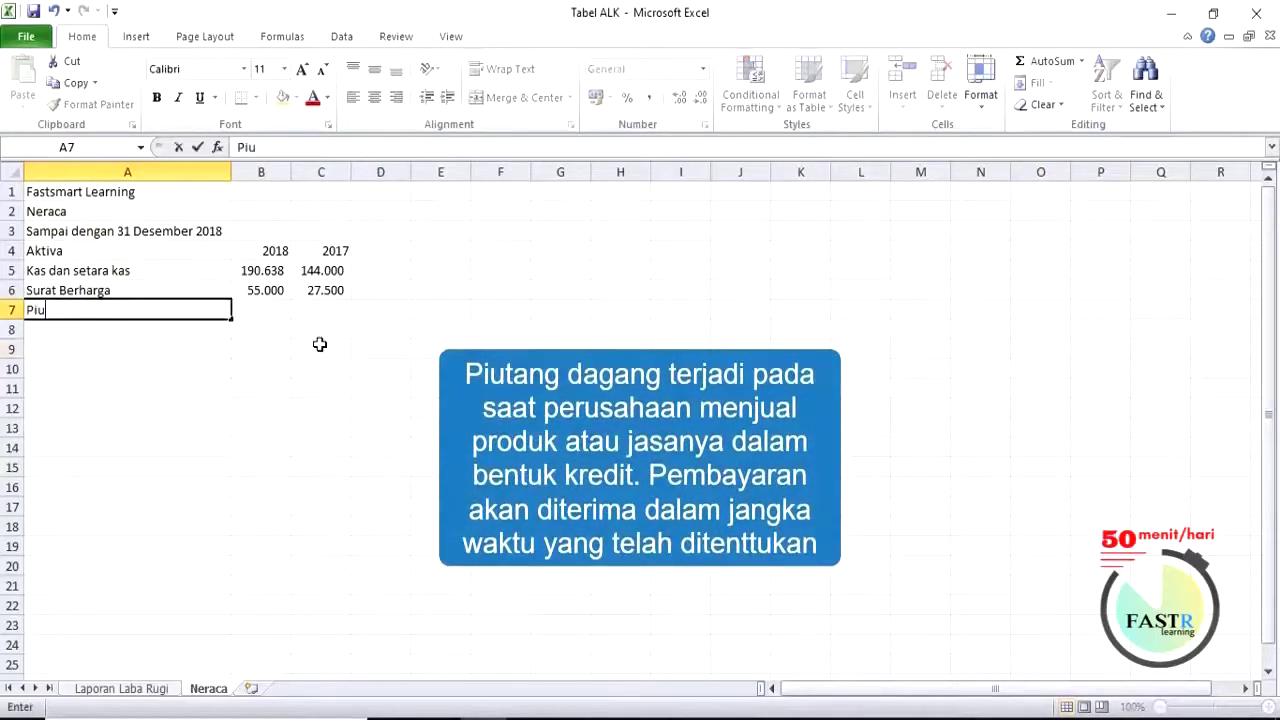
text(tang Dagang)
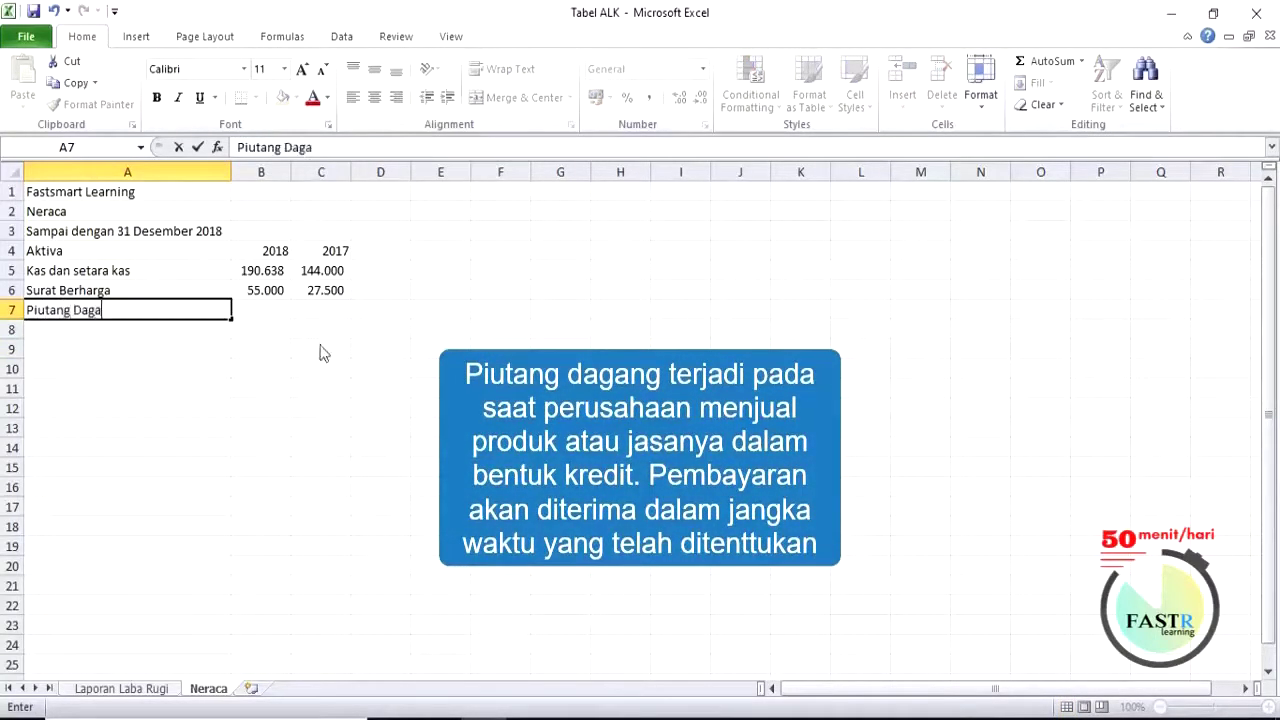
Enter the Piutang Dagang amounts: 950000 for 2018 in B7 and 850500 for 2017 in C7.
click(279, 318)
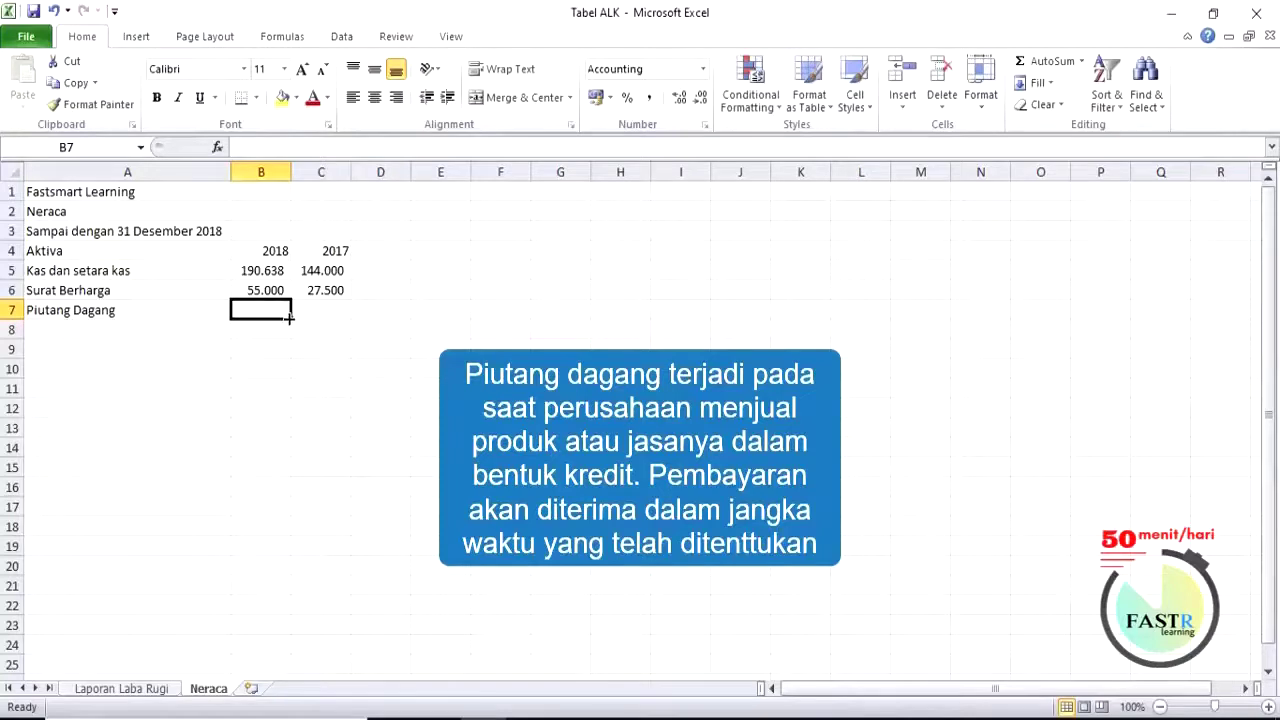
text(950000)
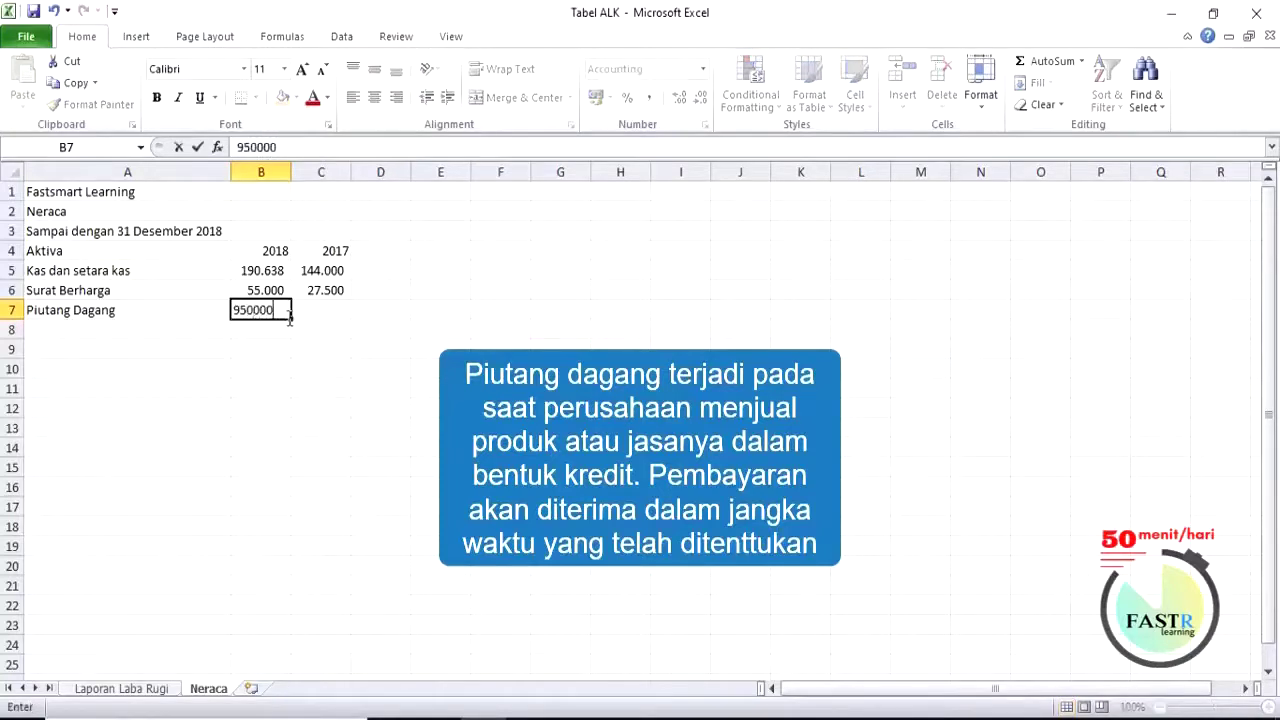
click(336, 310)
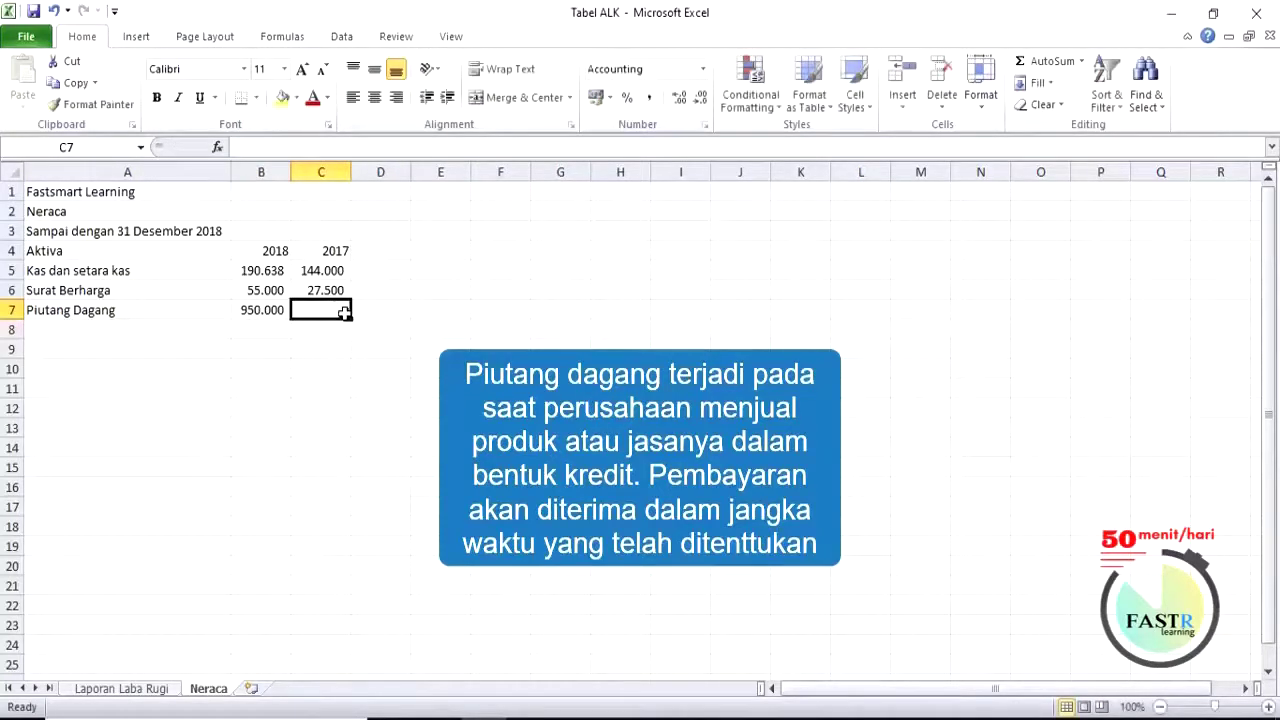
click(272, 309)
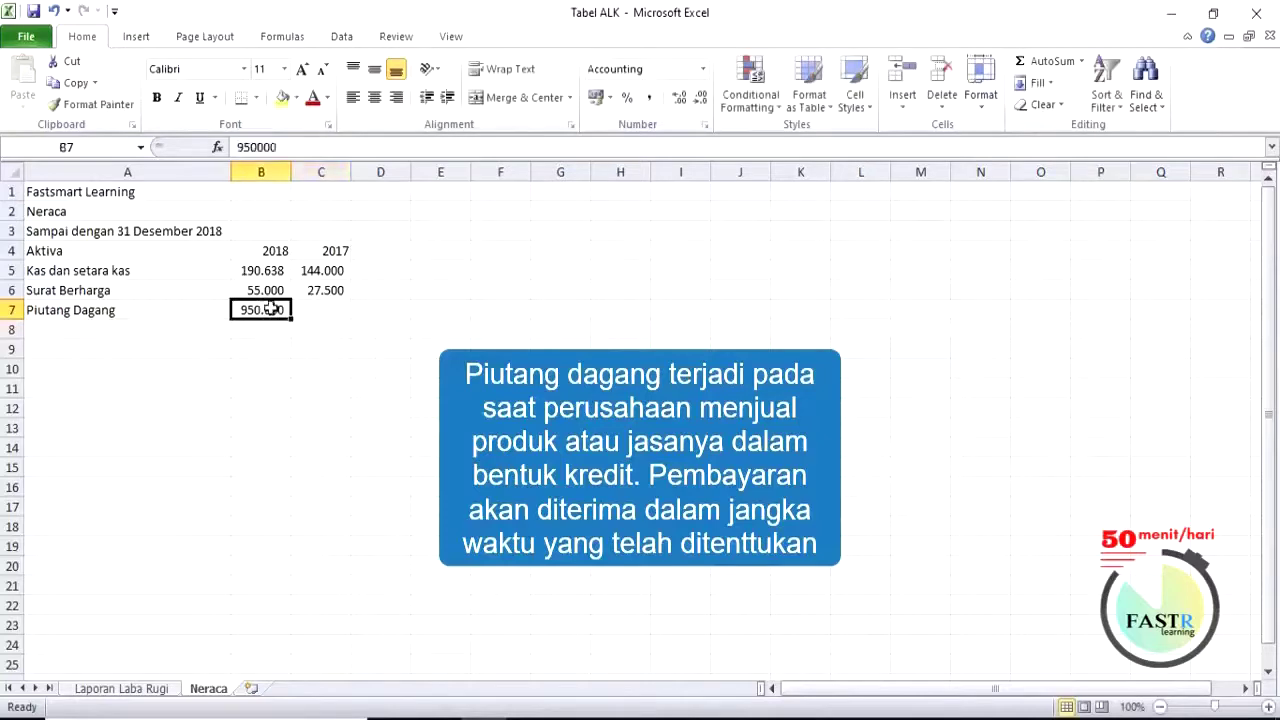
click(318, 309)
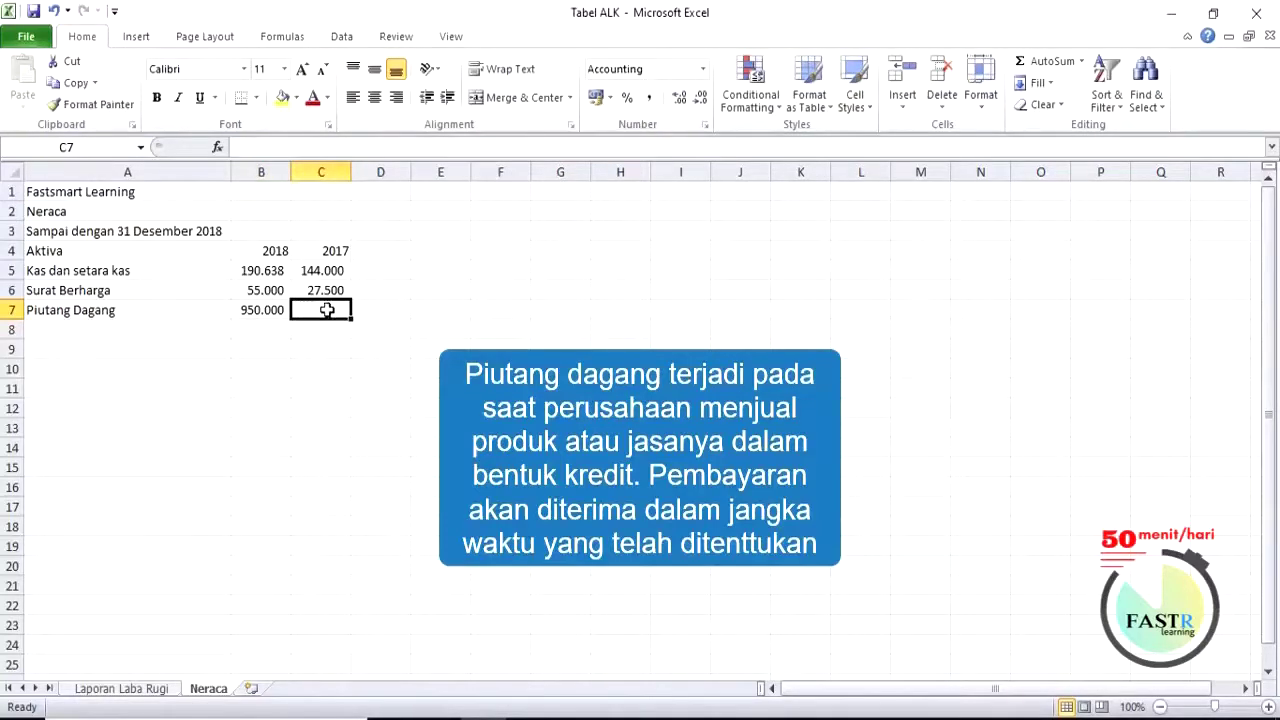
text(850500)
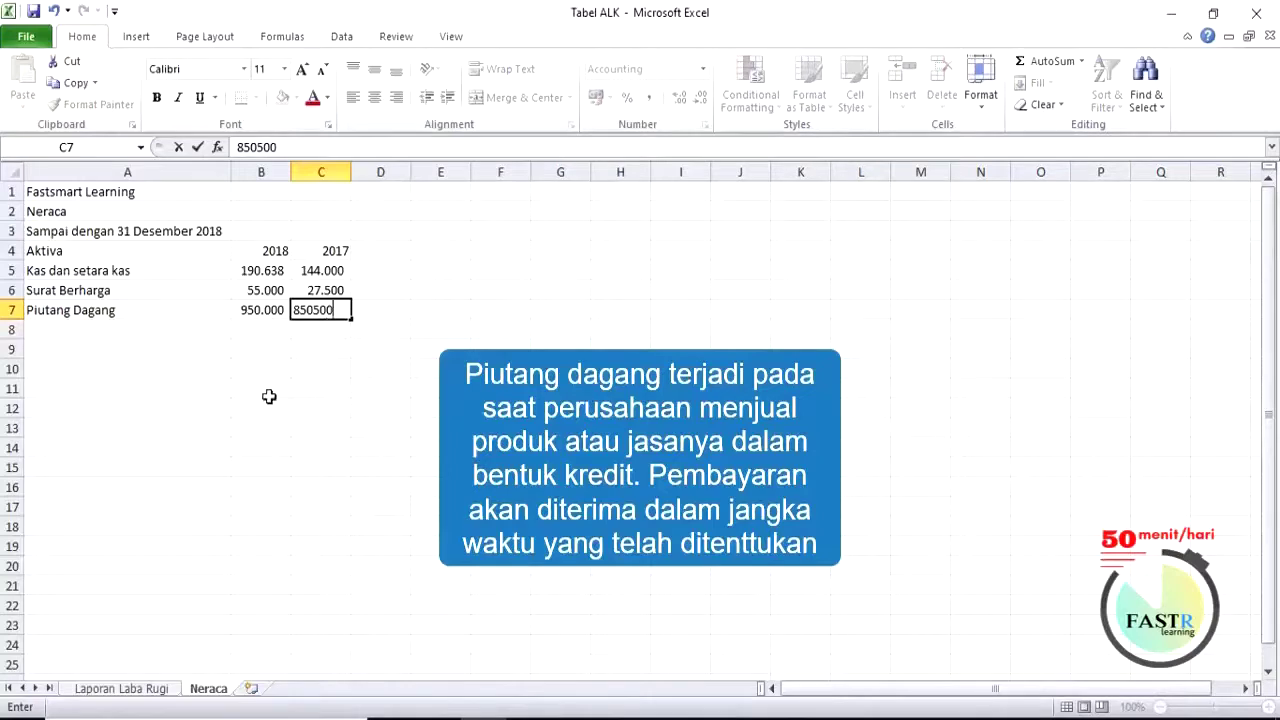
click(131, 310)
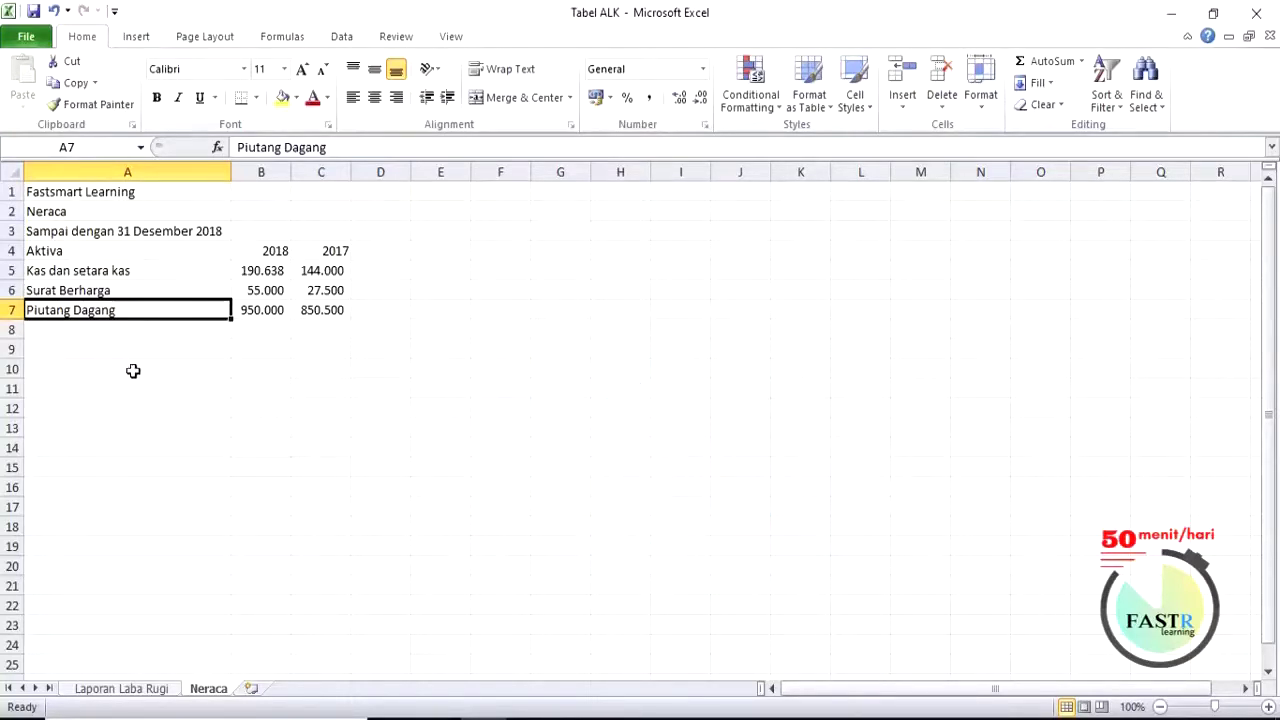
Enter the account label "Persediaan" in cell A8.
click(117, 331)
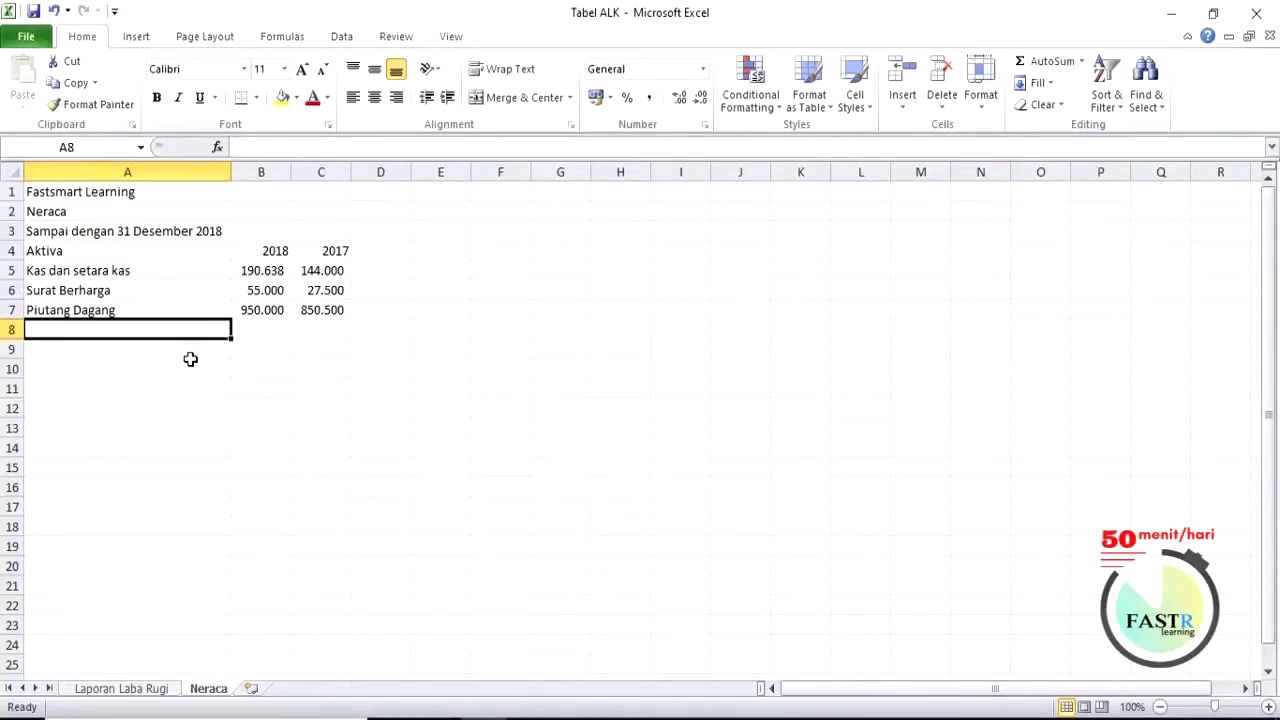
text(Persia)
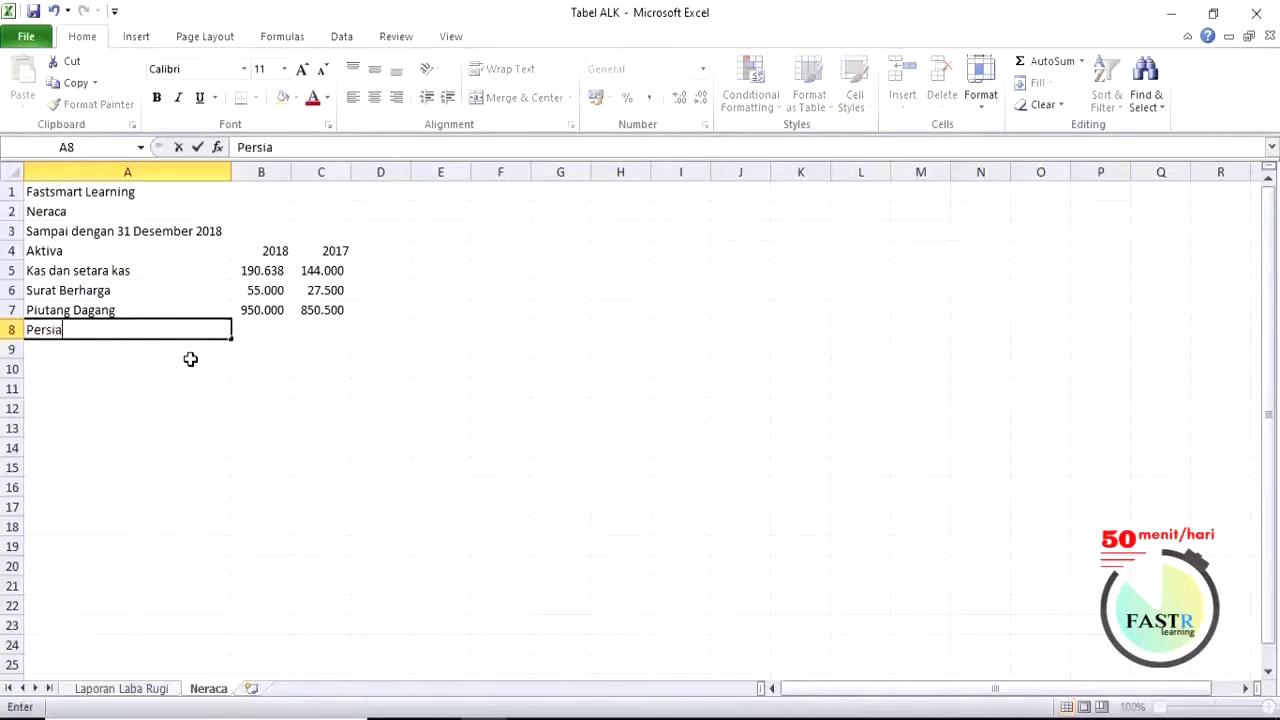
key(BackSpace)
key(BackSpace)
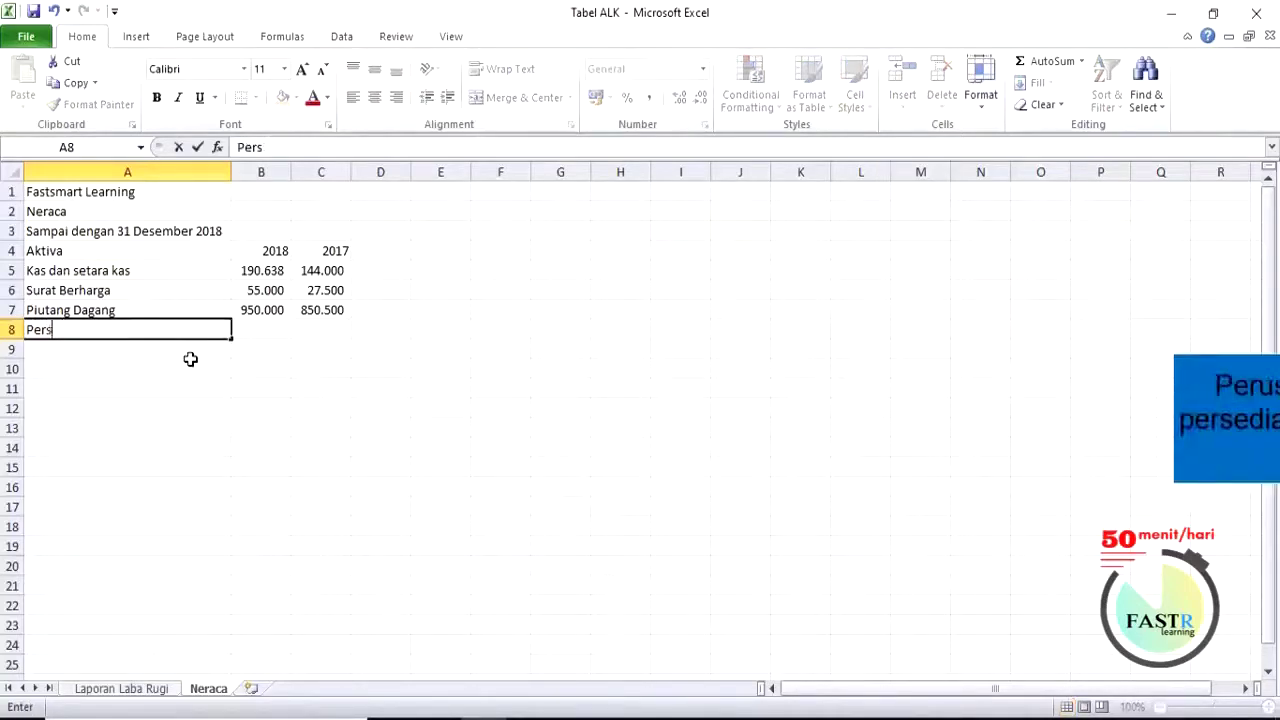
text(ediaan)
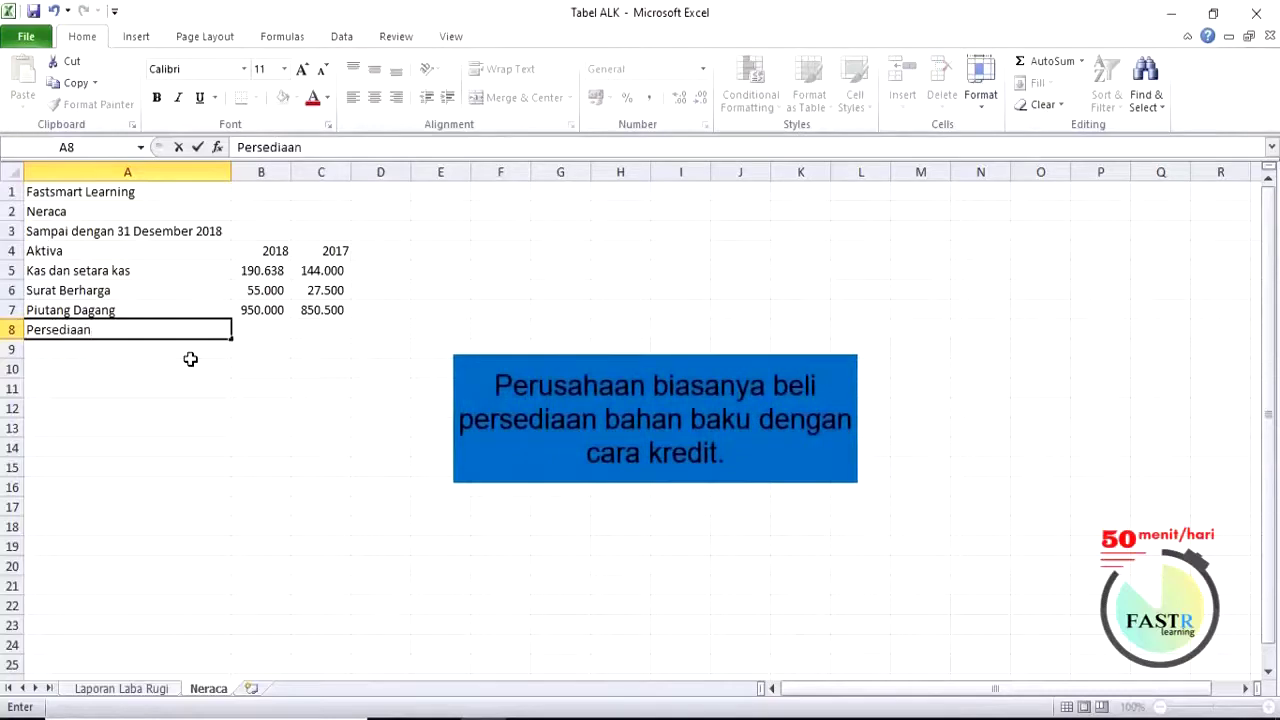
Enter the Persediaan amounts: 2000000 for 2018 in B8 and 1750000 for 2017 in C8.
click(272, 335)
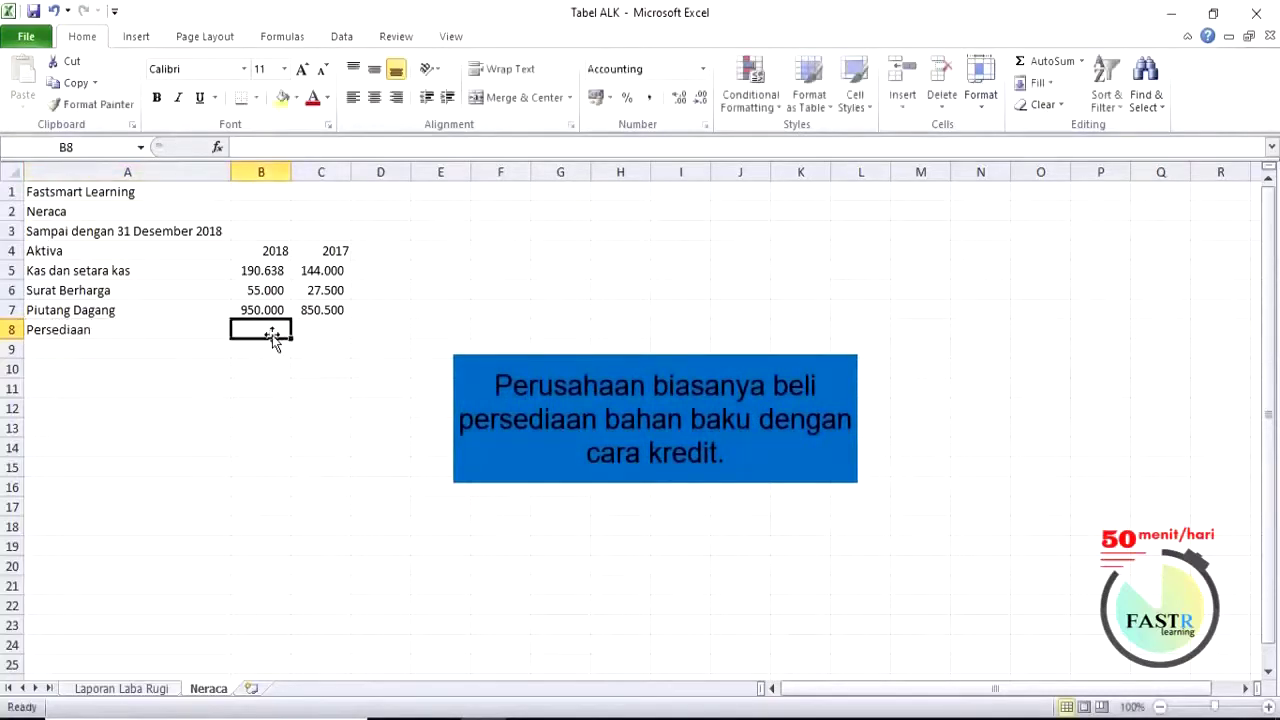
text(2.000.00)
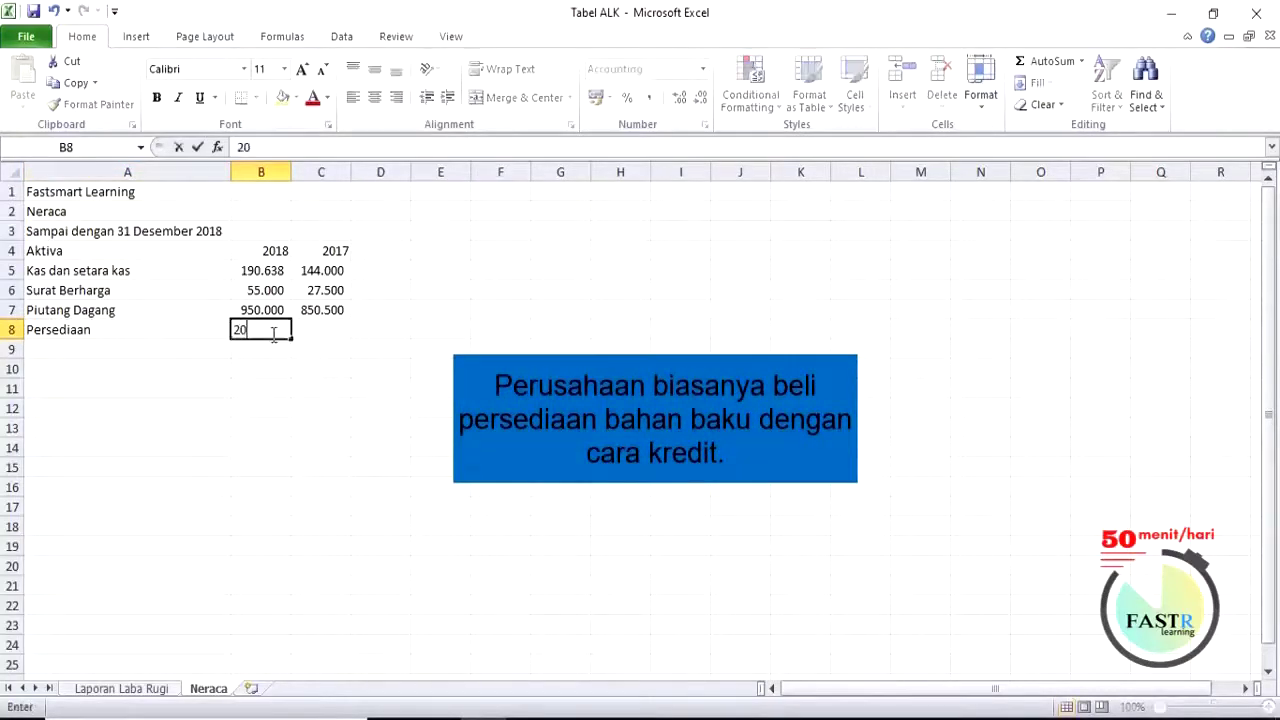
text(00000)
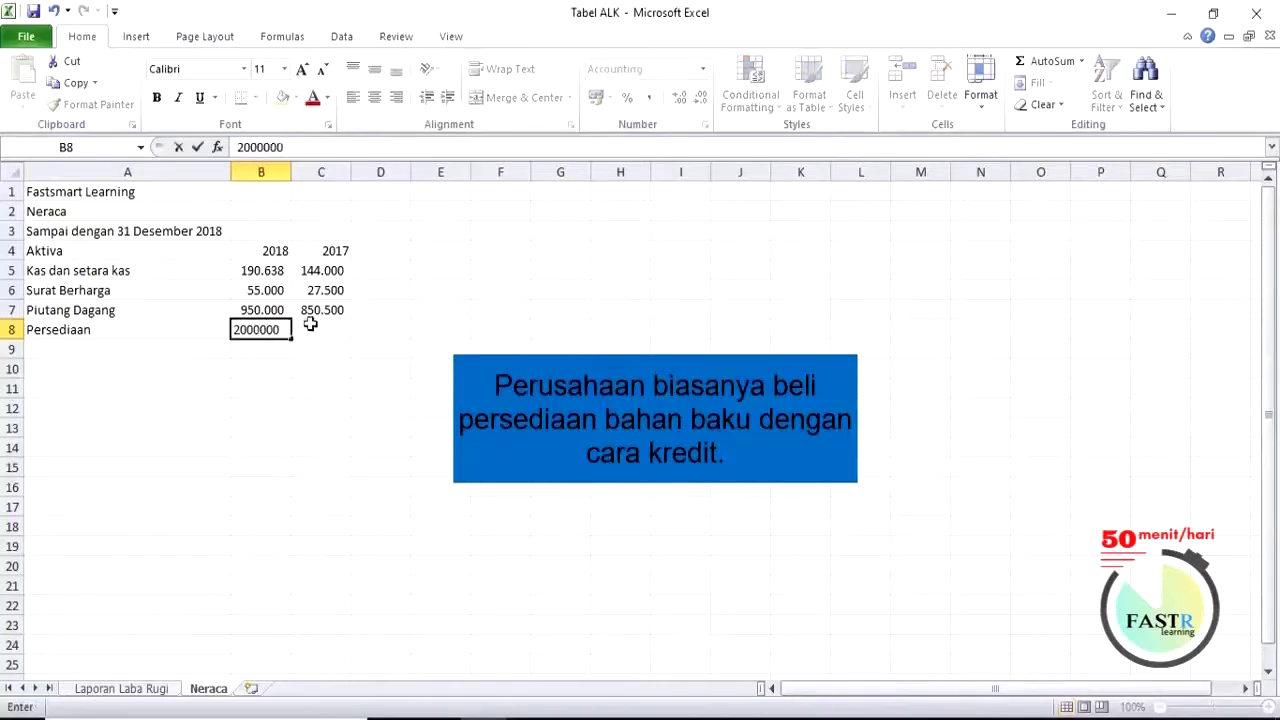
click(317, 328)
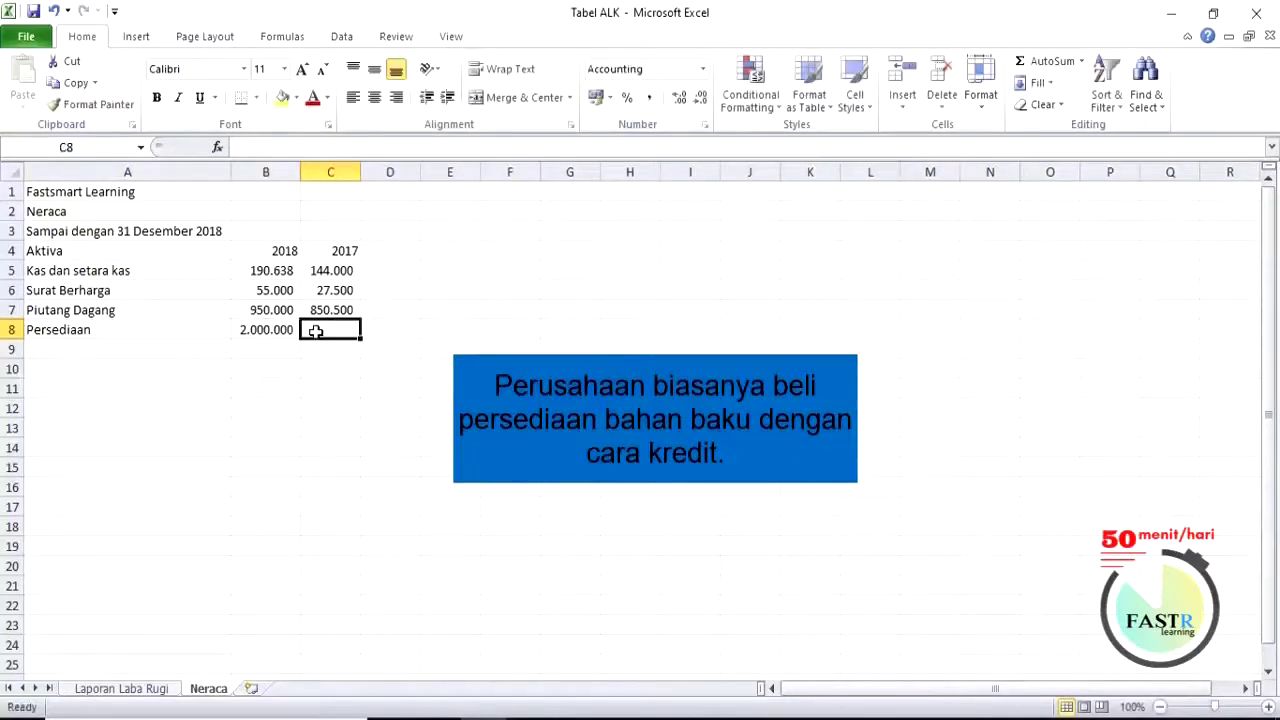
text(175)
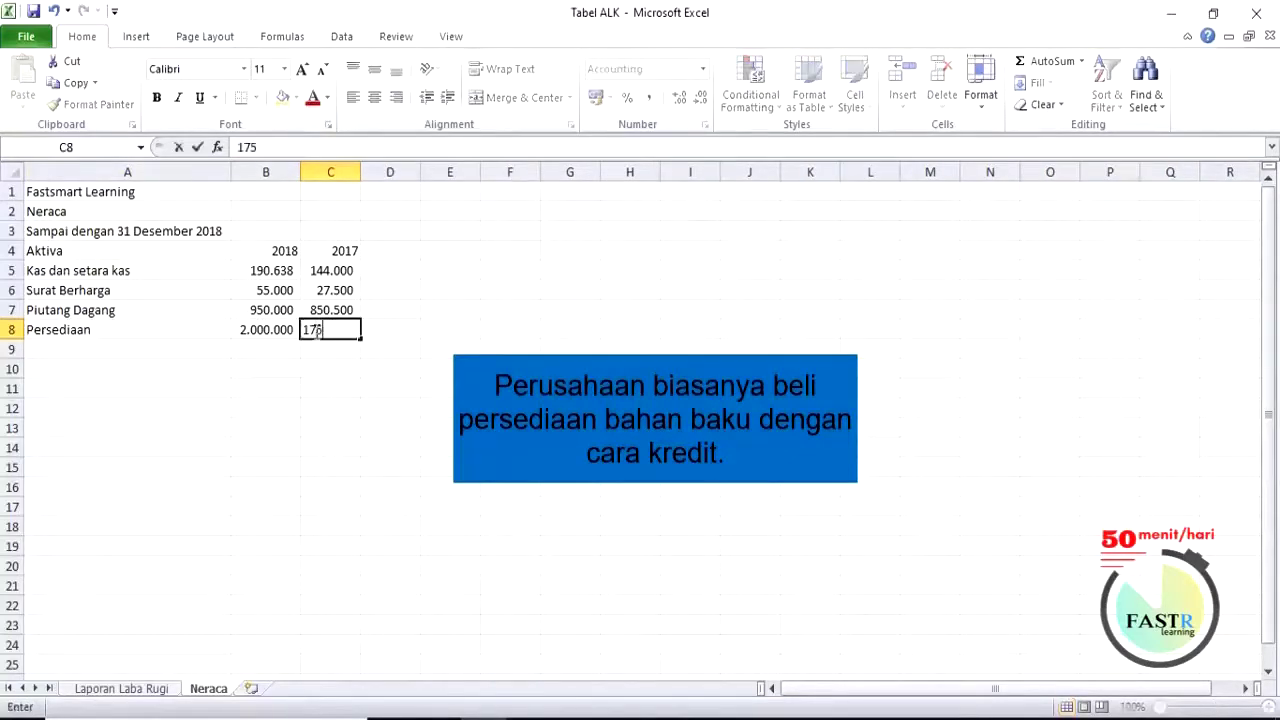
text(0000)
click(400, 336)
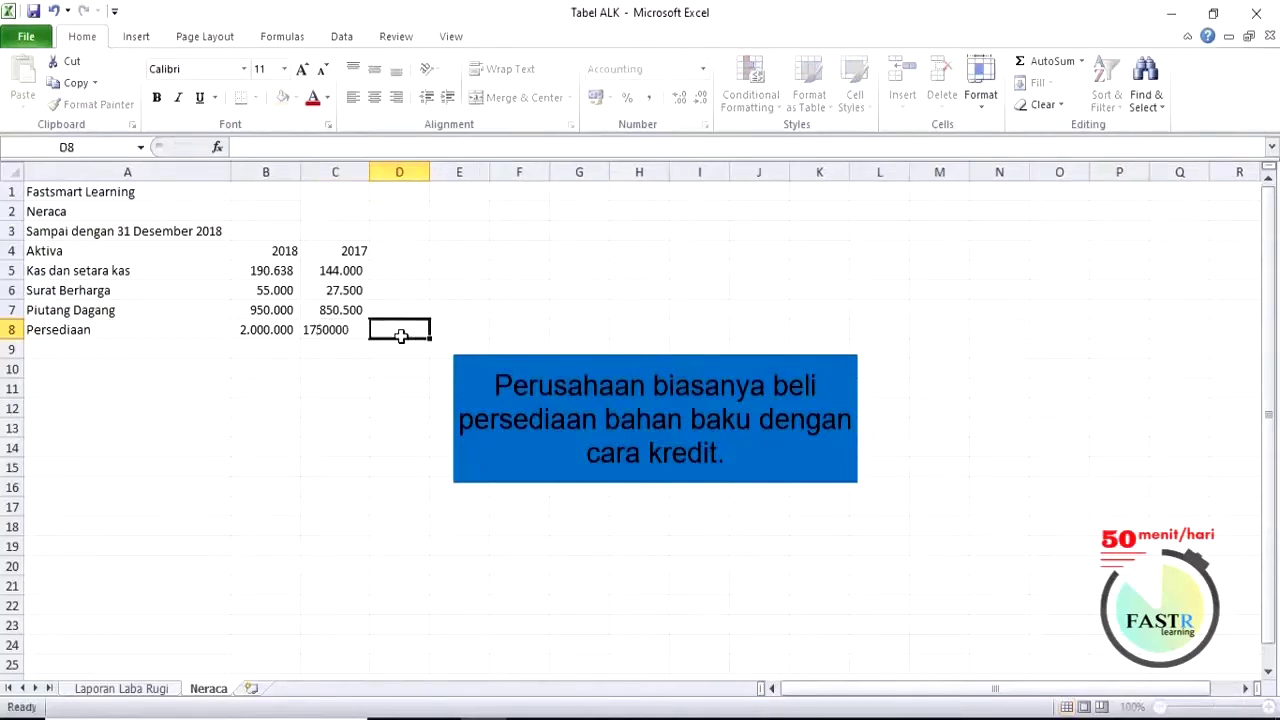
click(278, 330)
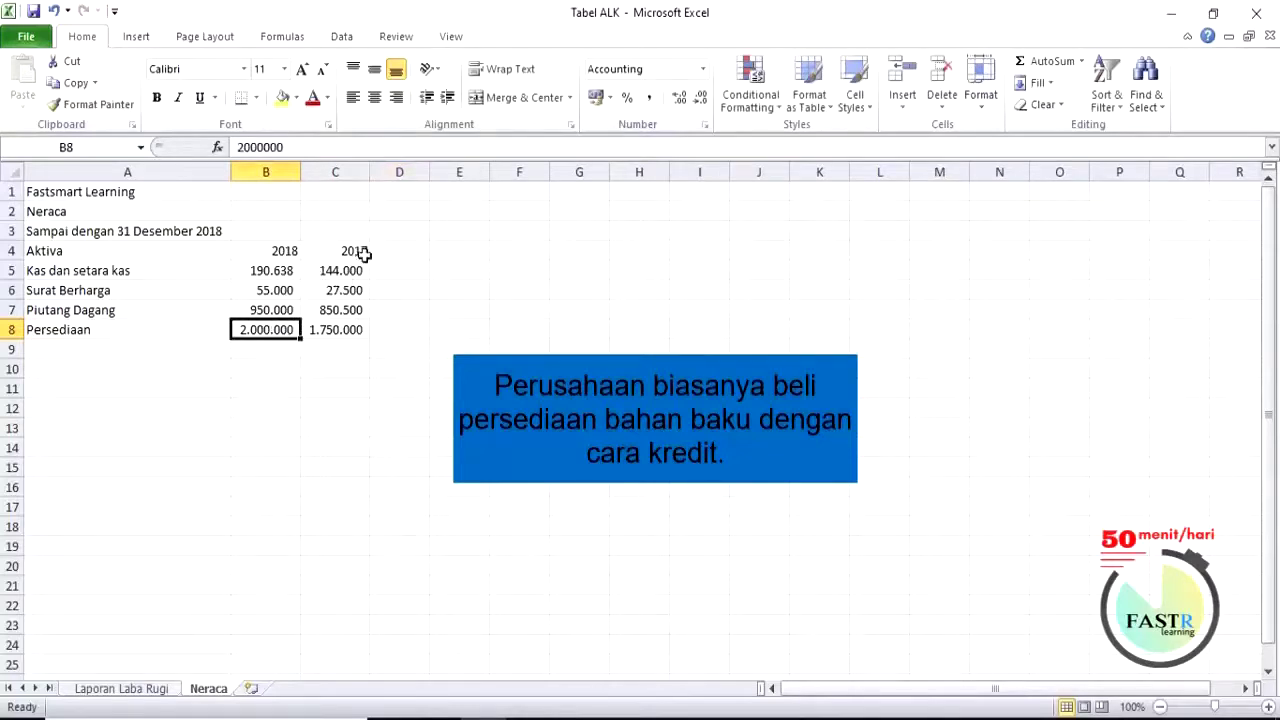
click(343, 334)
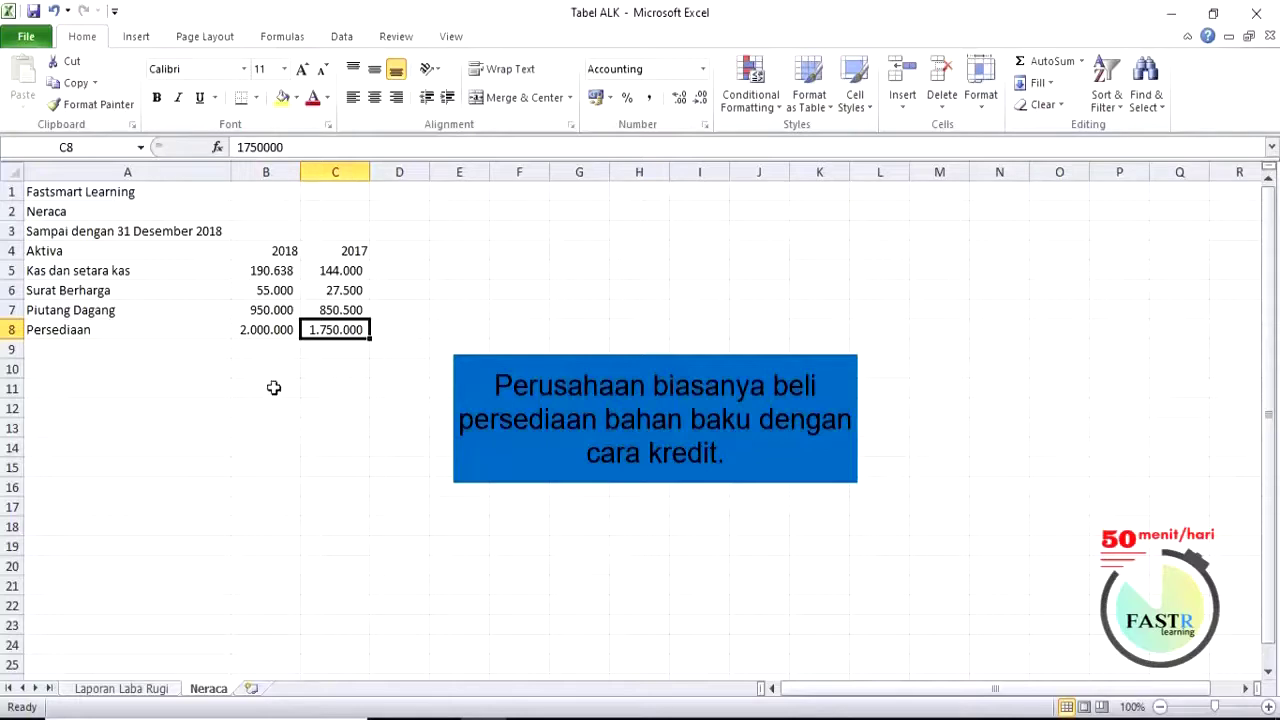
click(102, 313)
click(104, 329)
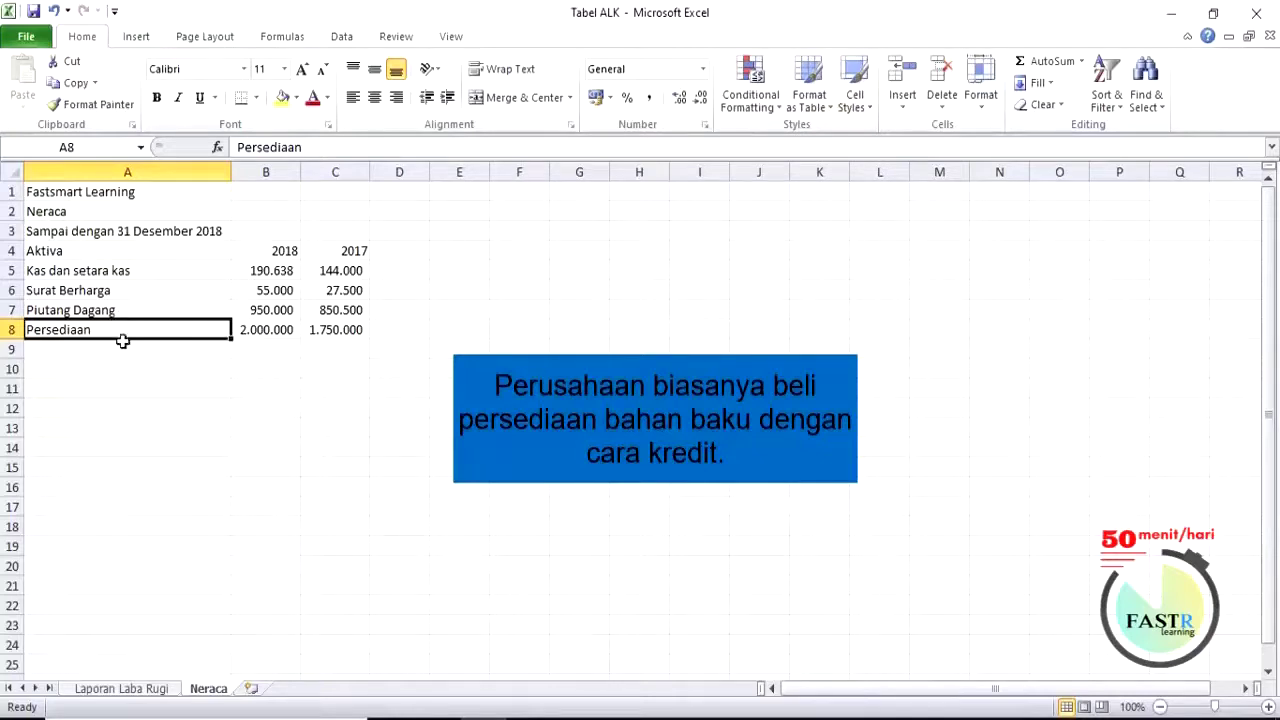
click(116, 309)
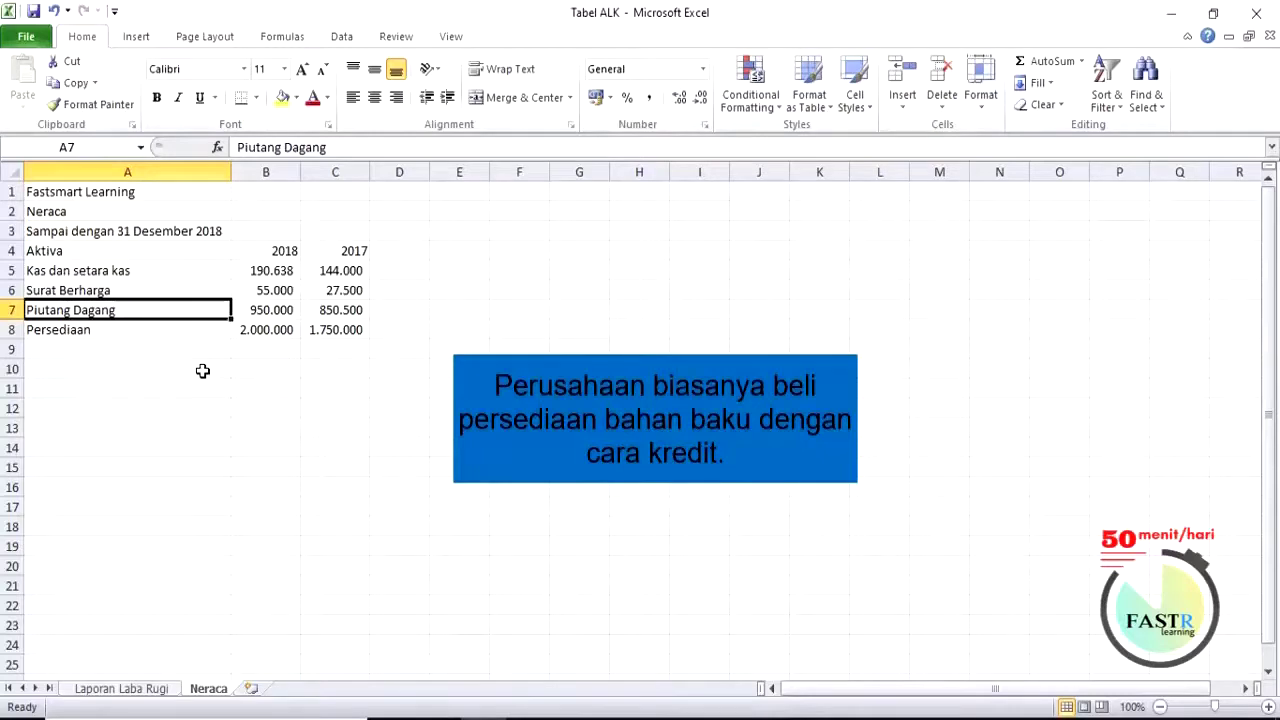
click(110, 330)
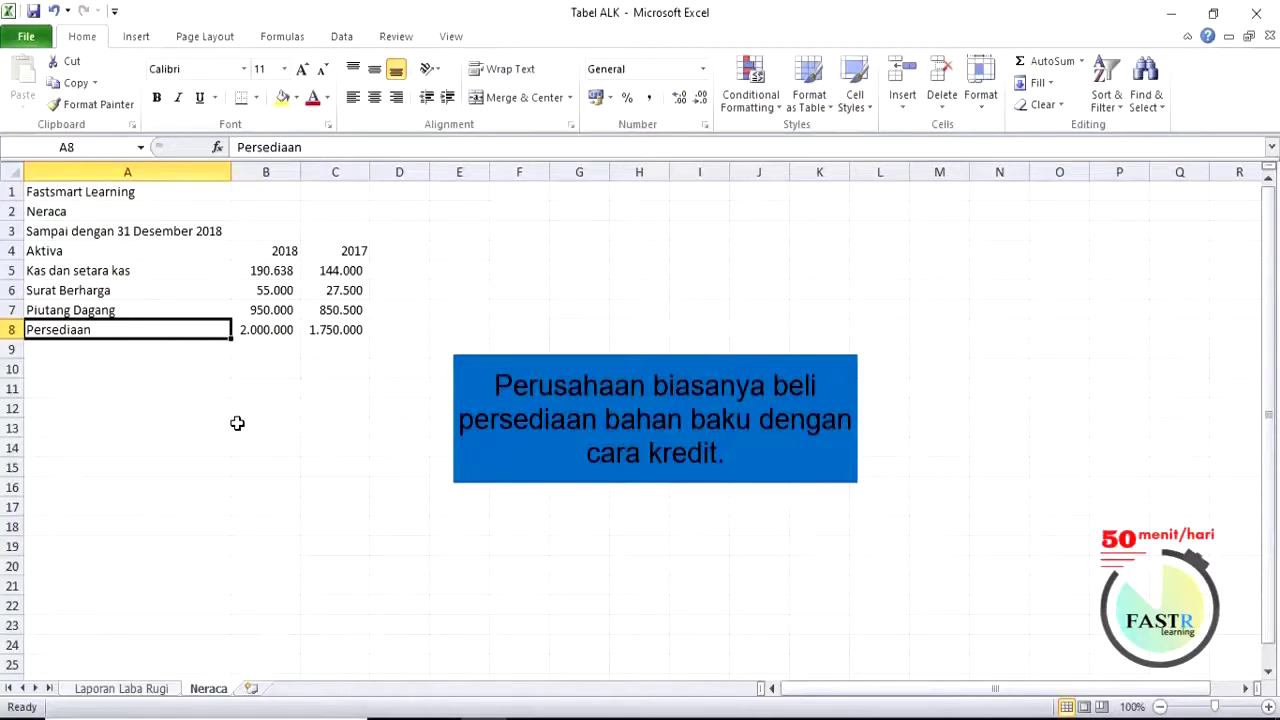
Enter the account label "Biaya dibayar dimuka" in cell A9.
click(111, 344)
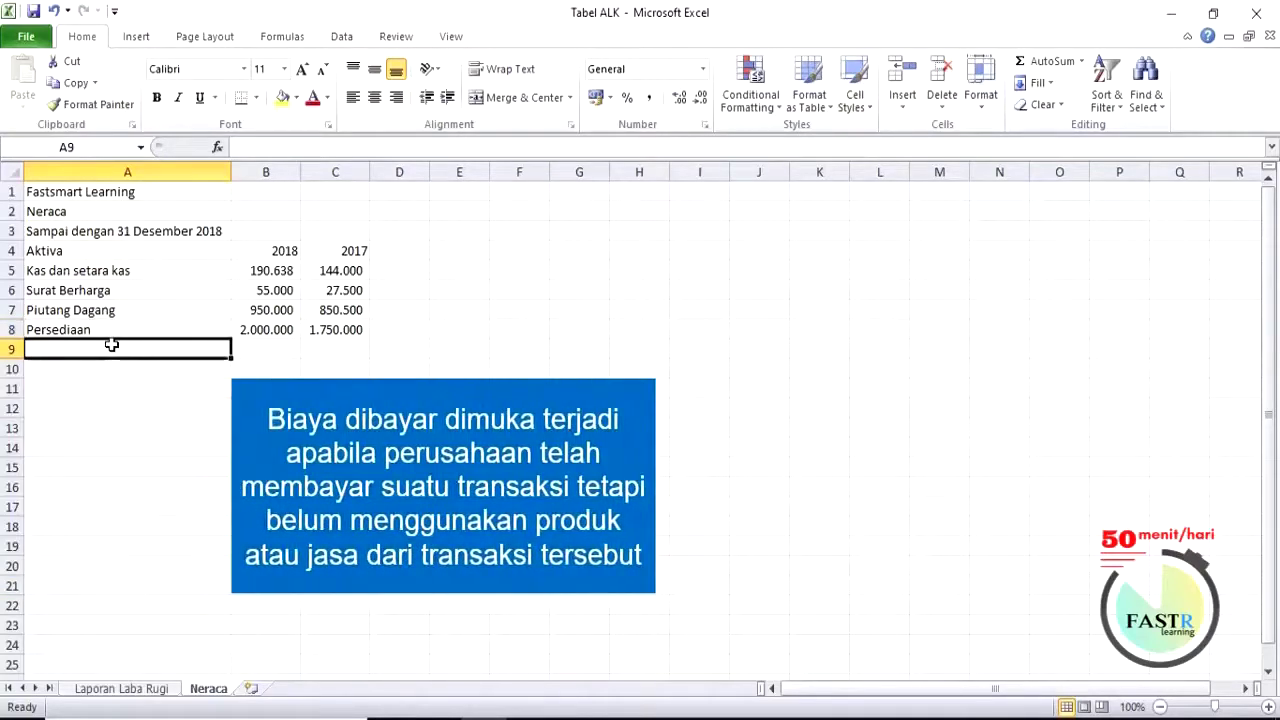
text(Bia)
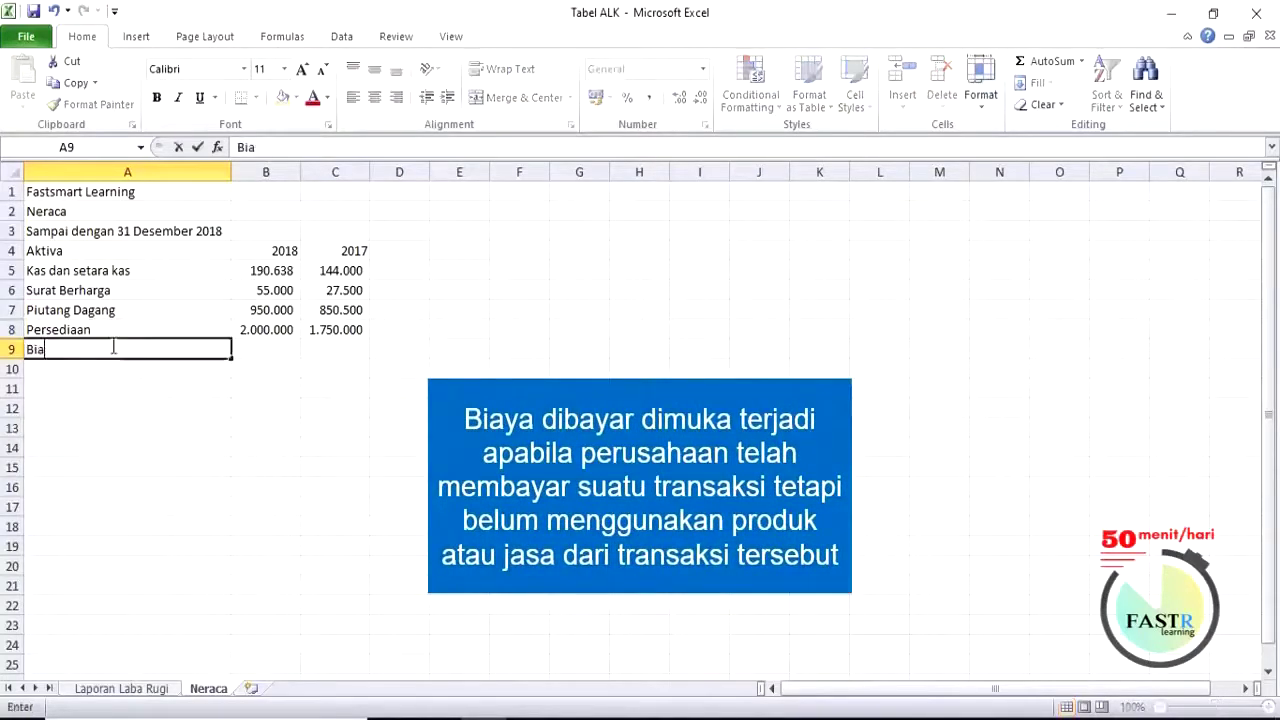
text(ya dibayar dimuka)
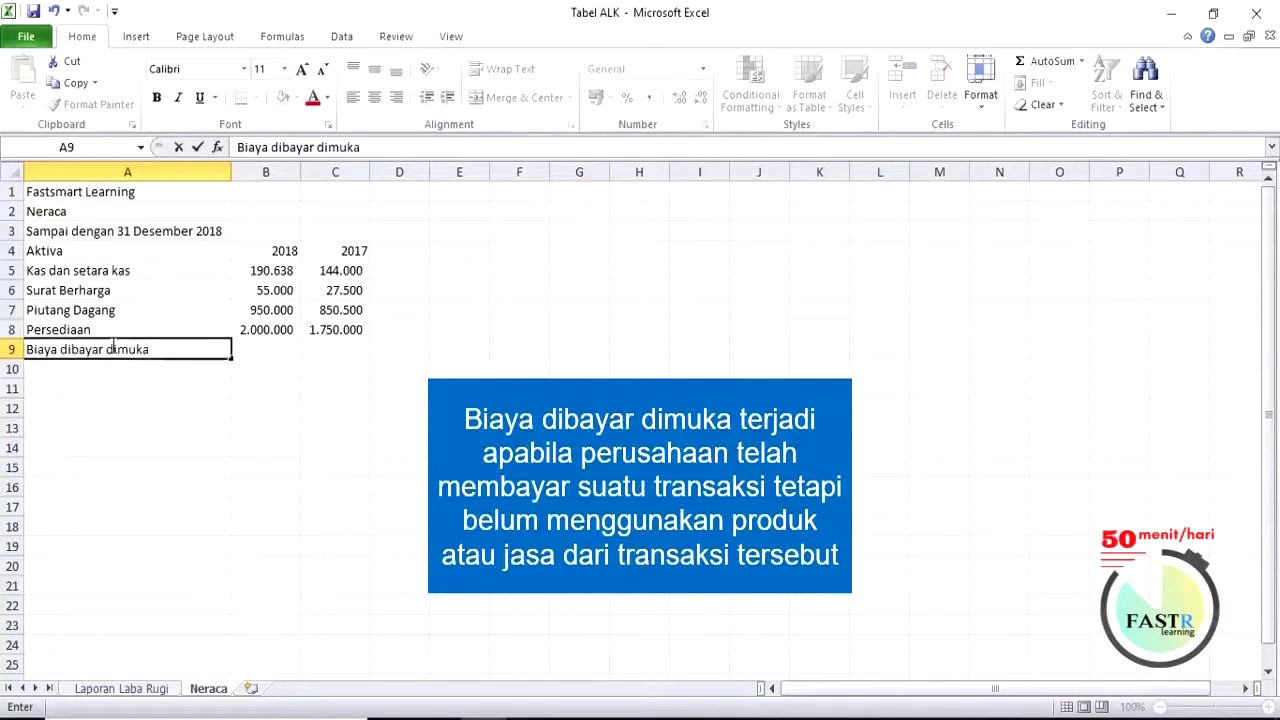
click(117, 371)
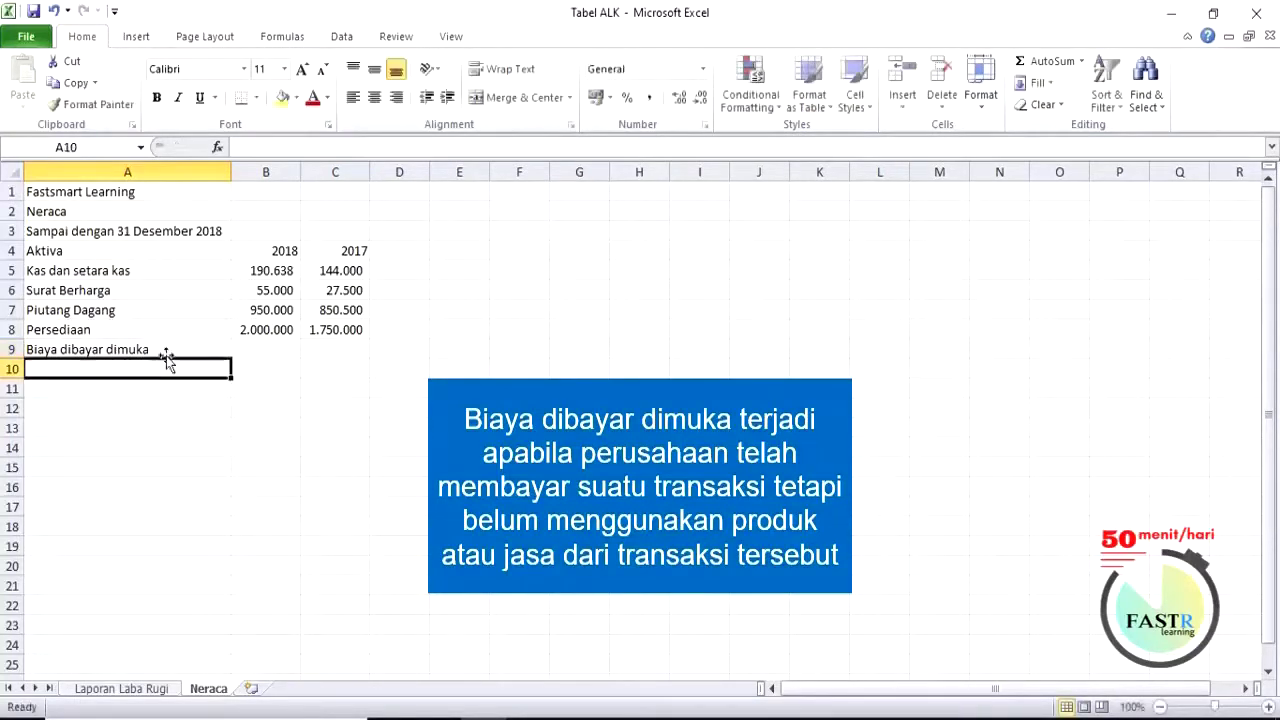
click(168, 343)
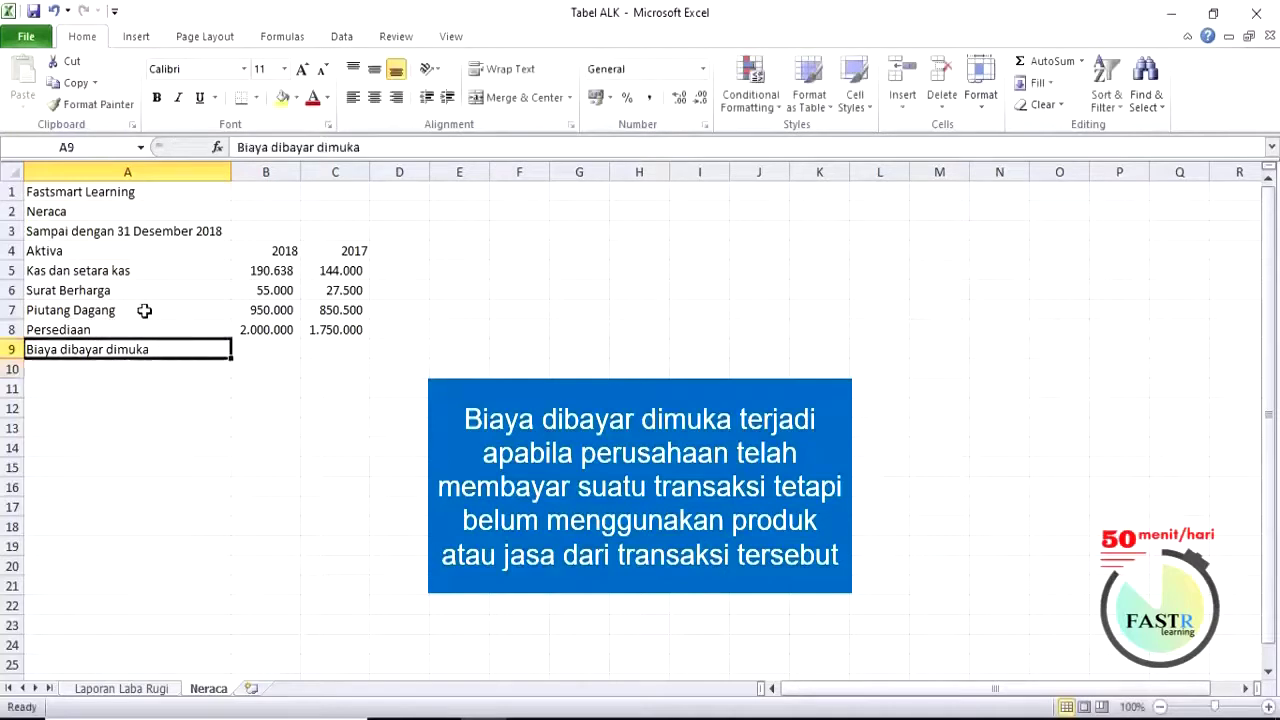
click(135, 270)
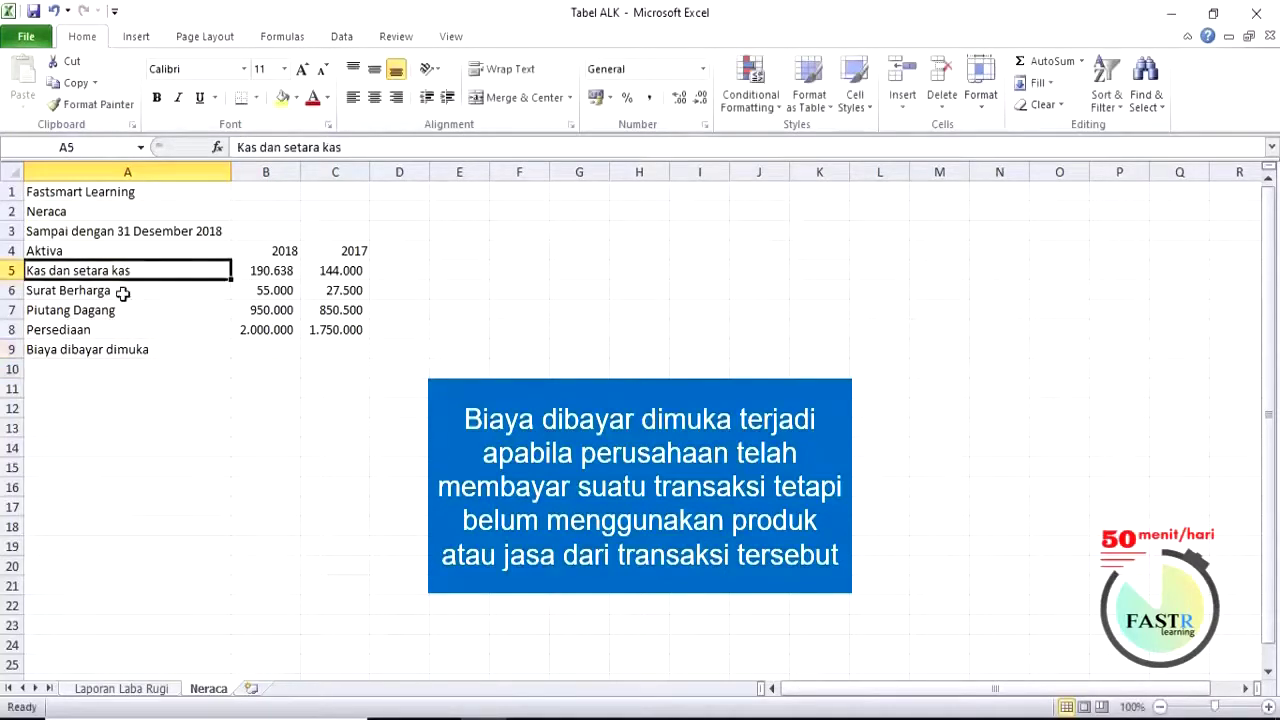
click(116, 291)
click(128, 310)
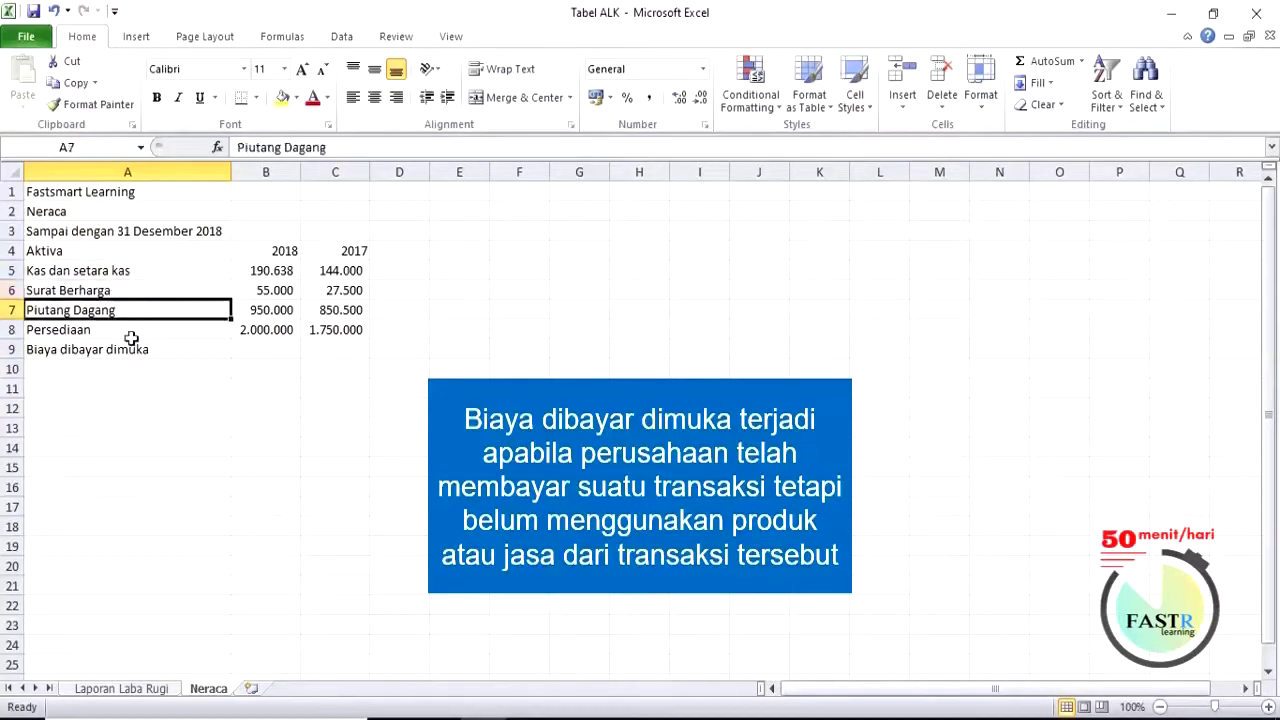
click(131, 330)
click(152, 349)
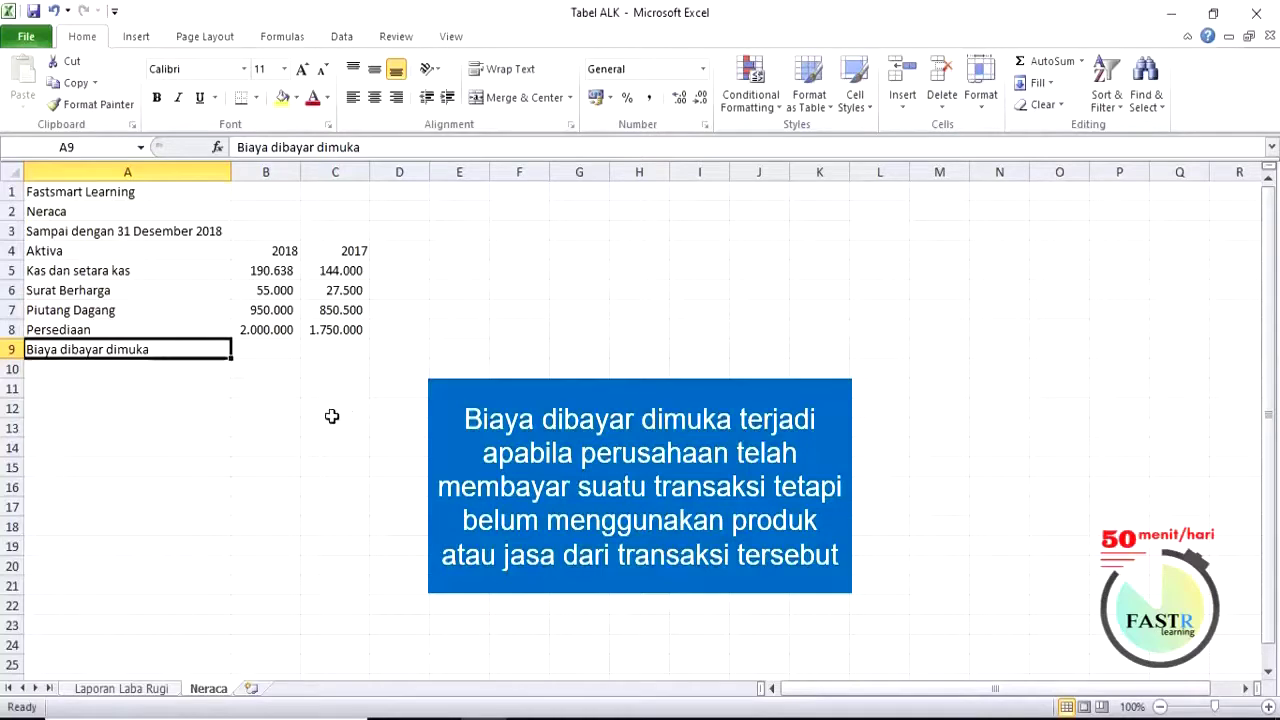
Enter the Biaya dibayar dimuka amounts: 90000 for 2018 in B9 and 38000 for 2017 in C9.
click(285, 352)
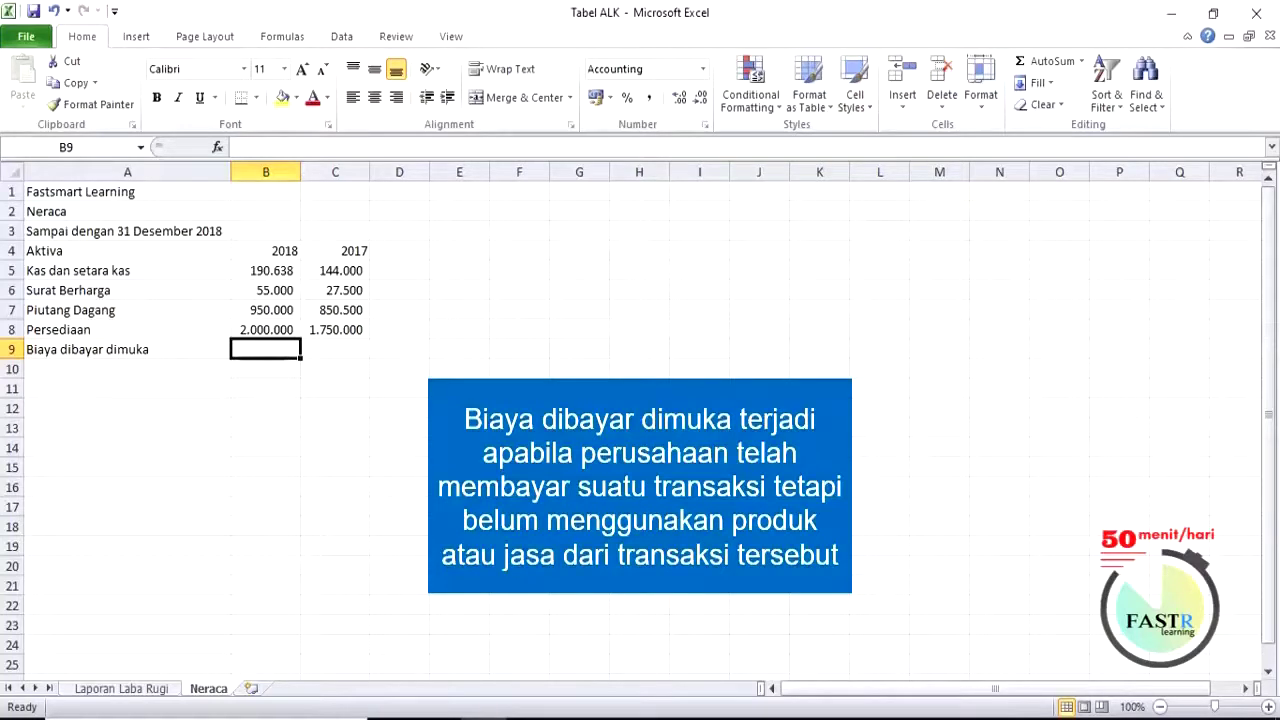
text(90000)
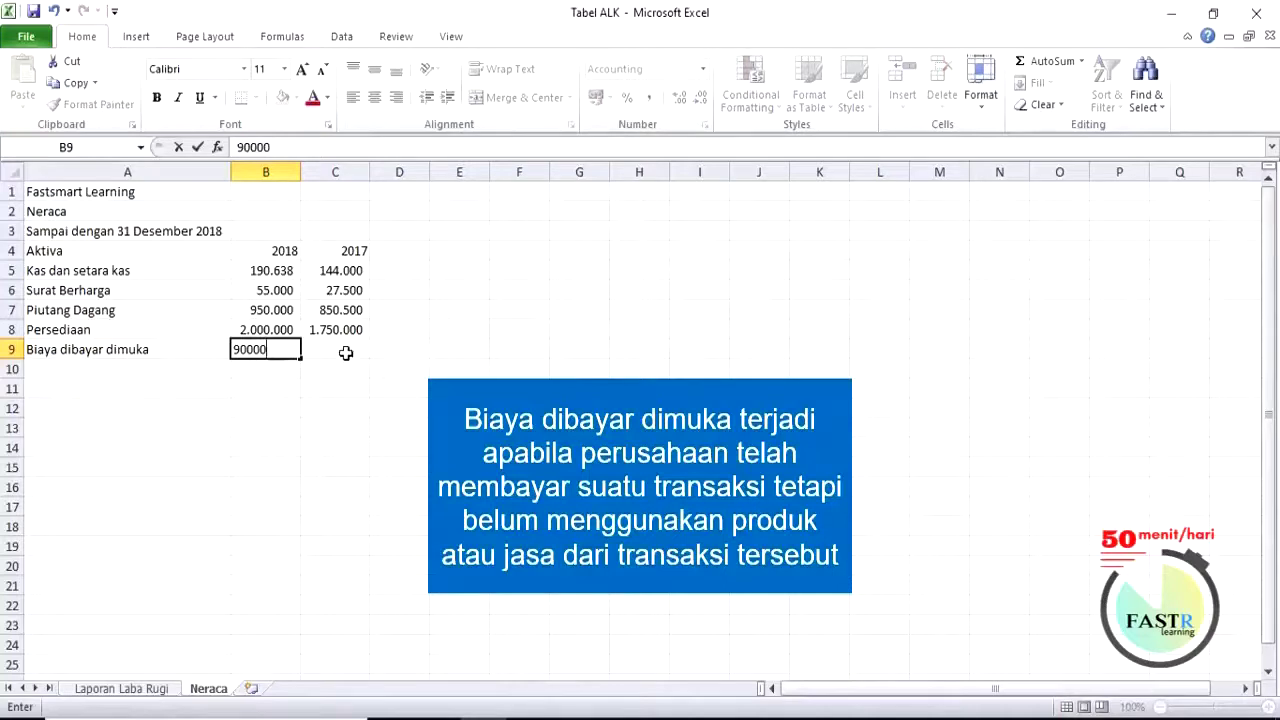
click(345, 353)
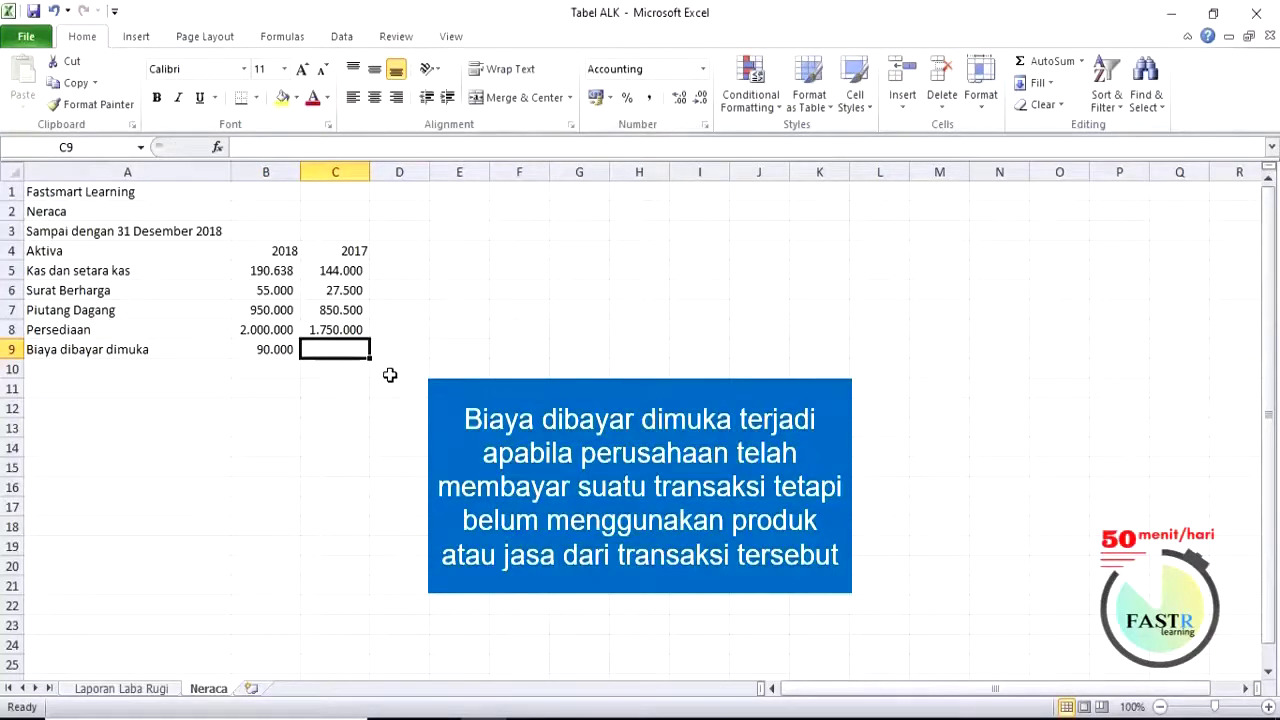
text(3800)
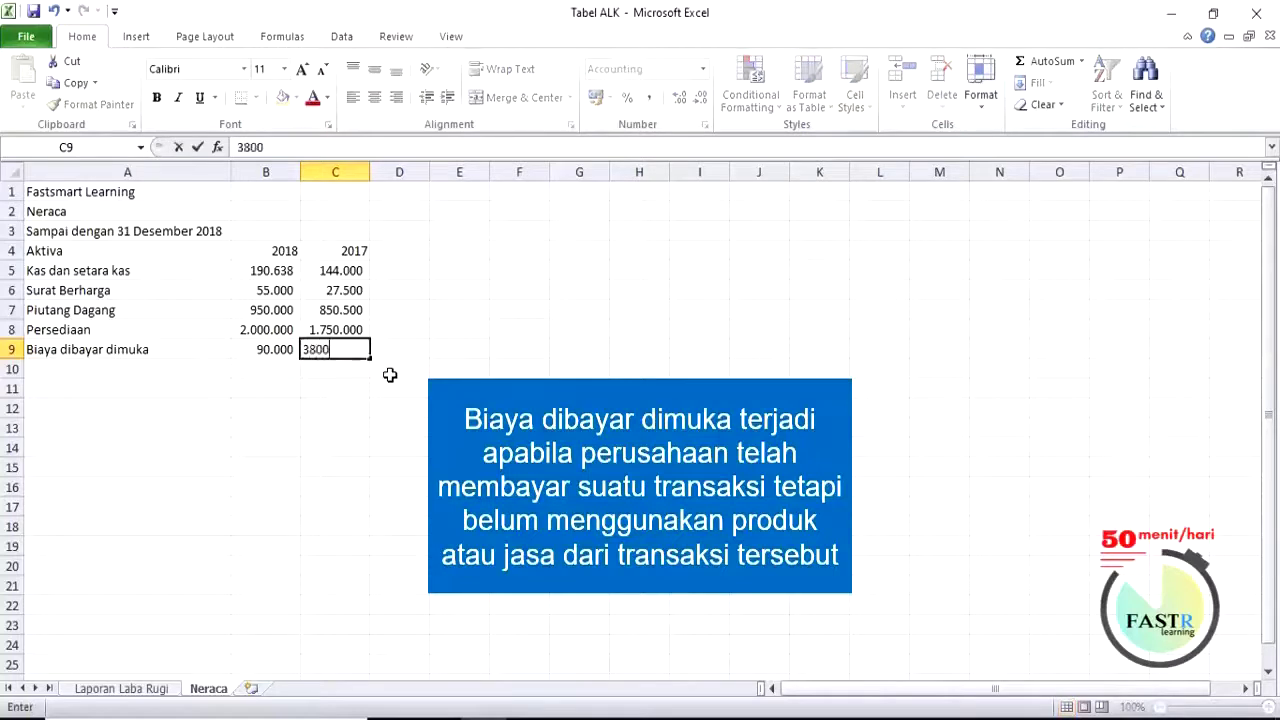
text(0)
Enter the subtotal label "Aktiva Lancar" in cell A10 below the asset accounts.
click(95, 371)
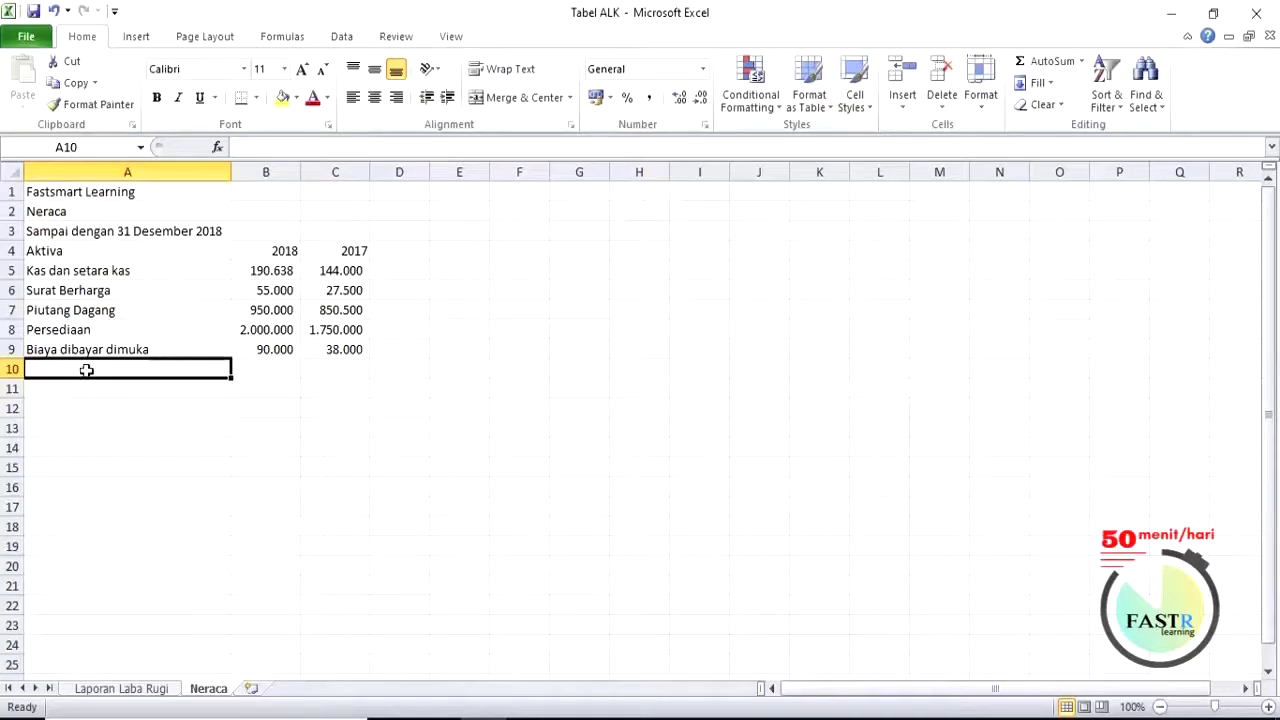
text(Akti)
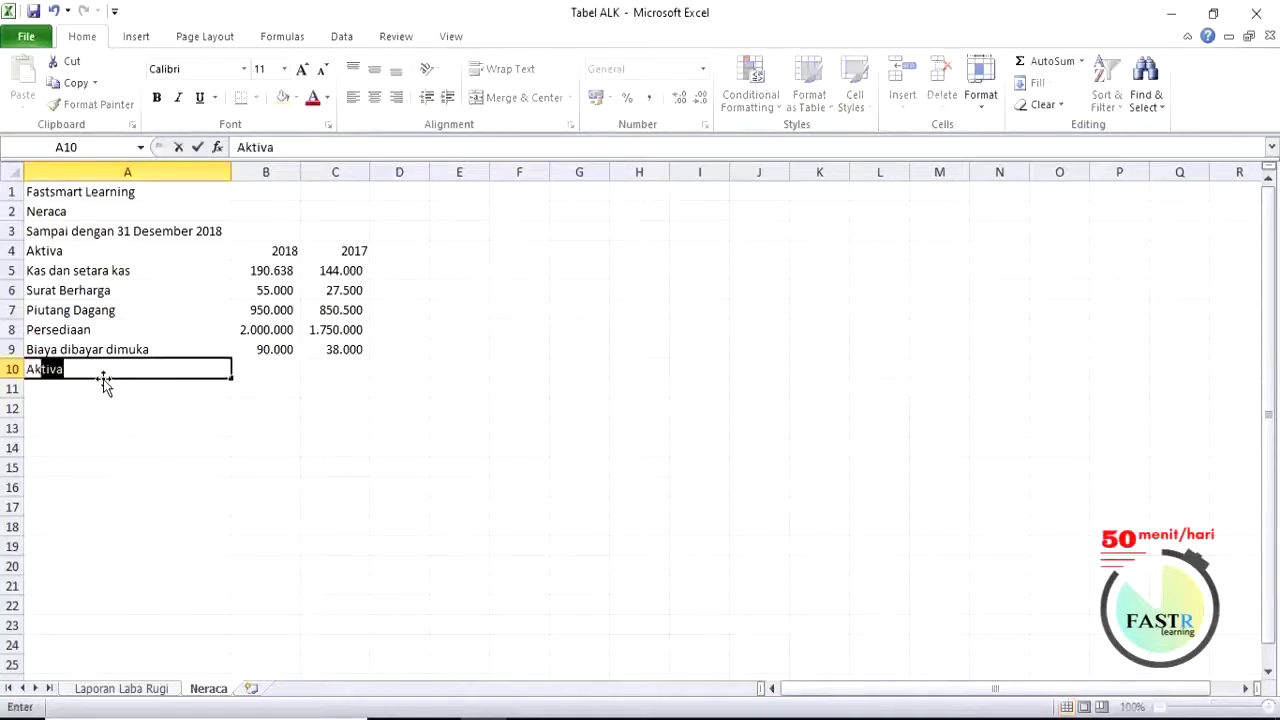
text(va)
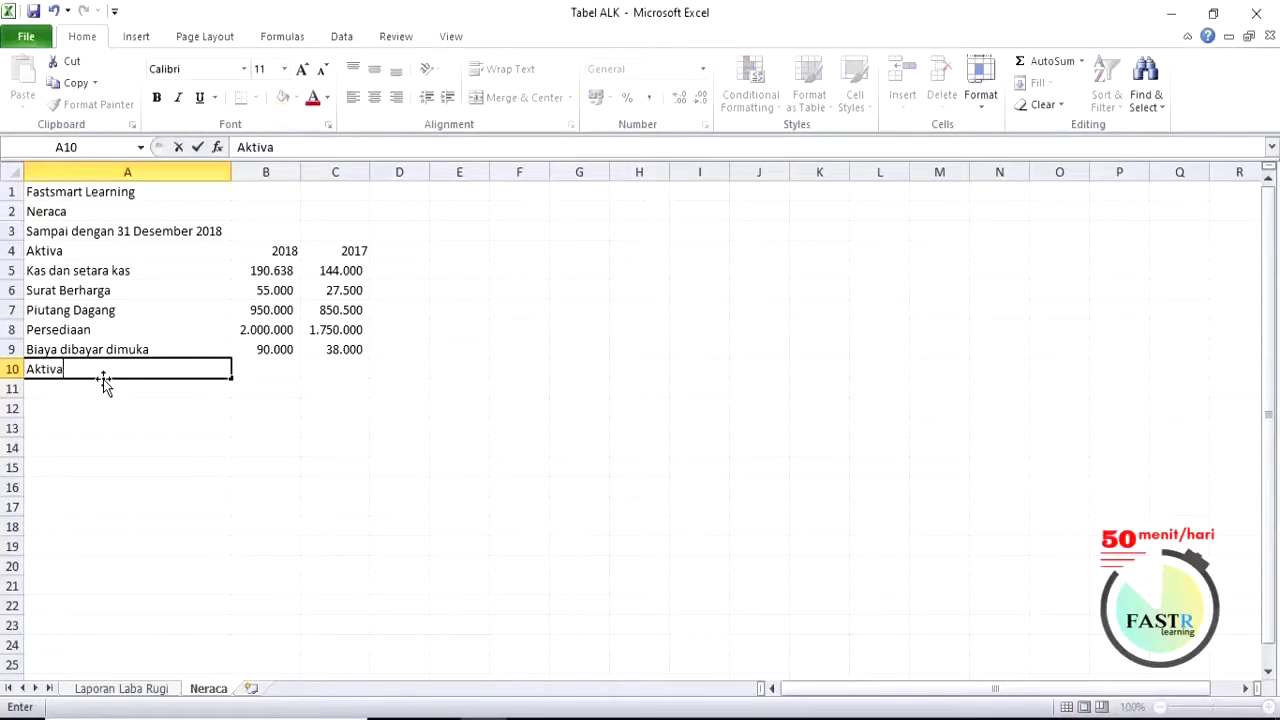
text( Lancar)
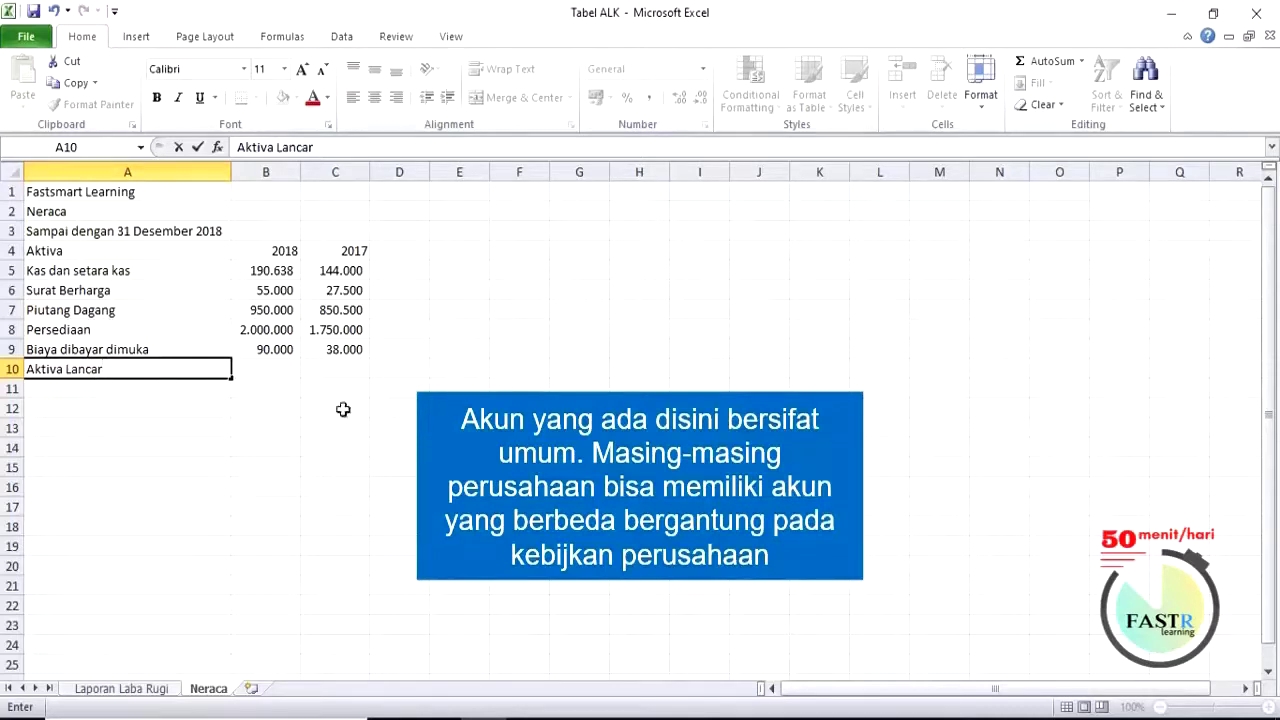
click(70, 251)
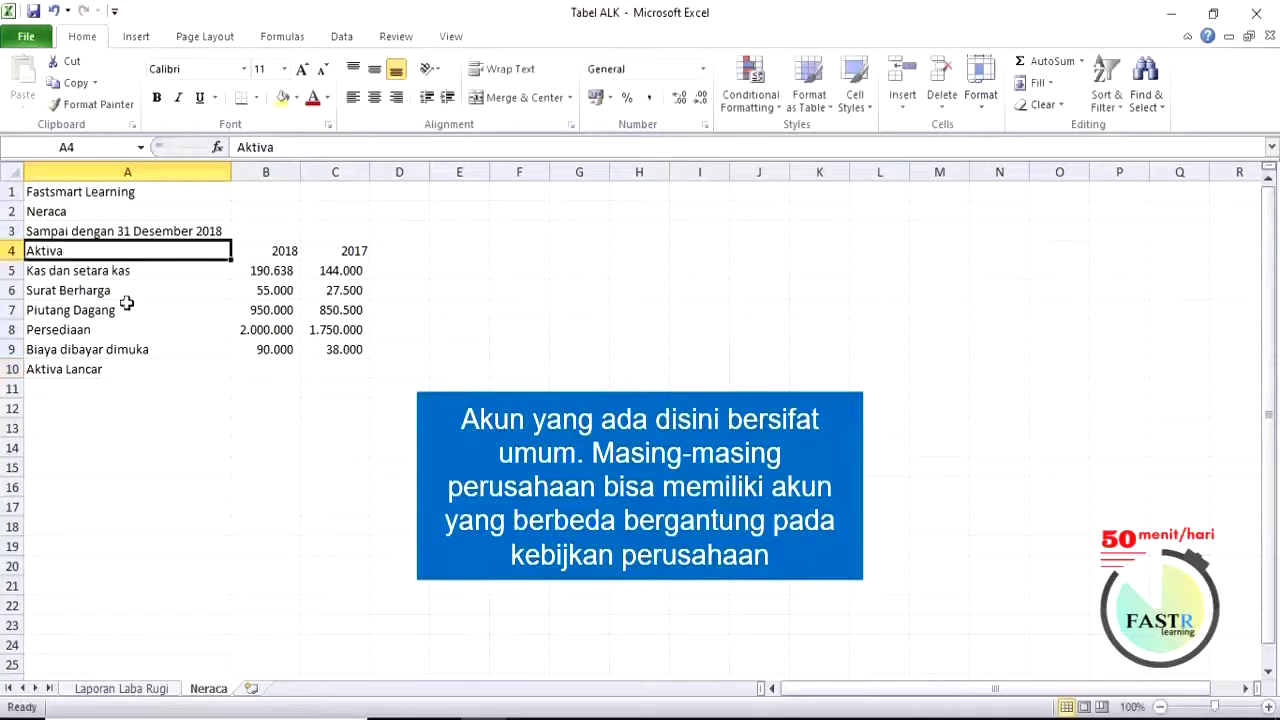
Review the order of the current asset accounts in A5:A9, from Kas dan setara kas to Biaya dibayar dimuka.
click(115, 275)
click(124, 290)
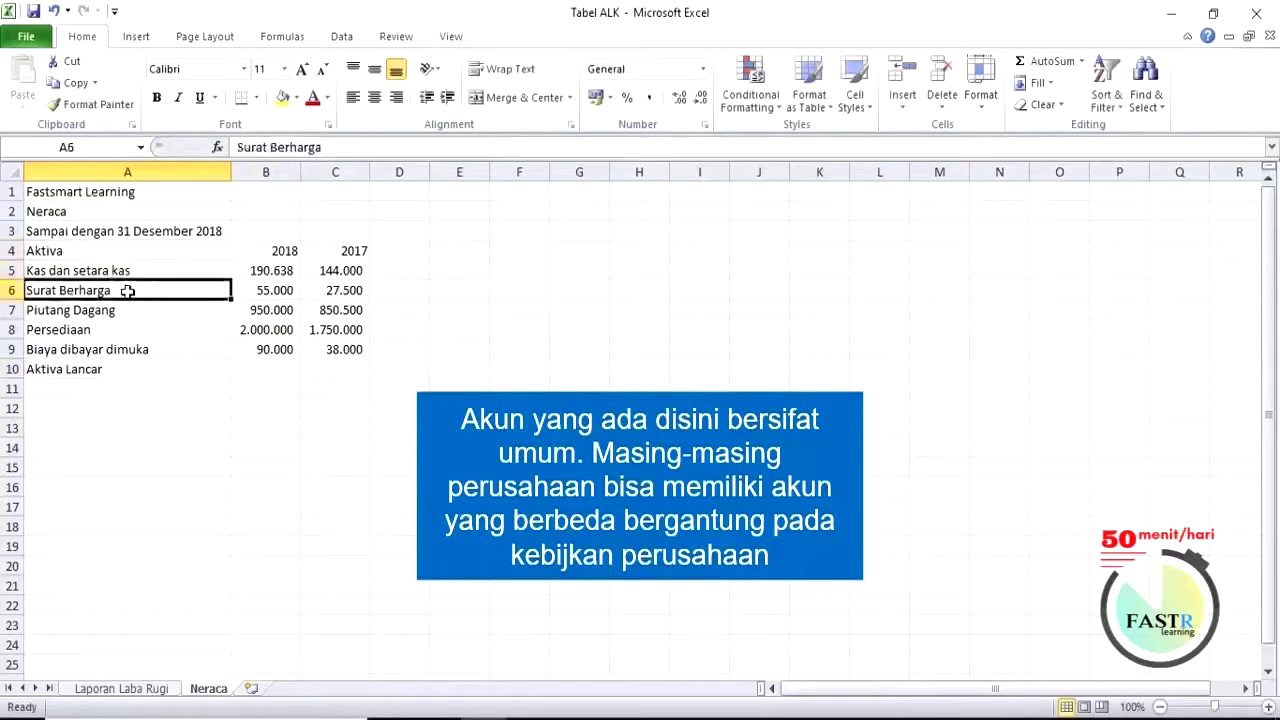
click(120, 313)
click(113, 329)
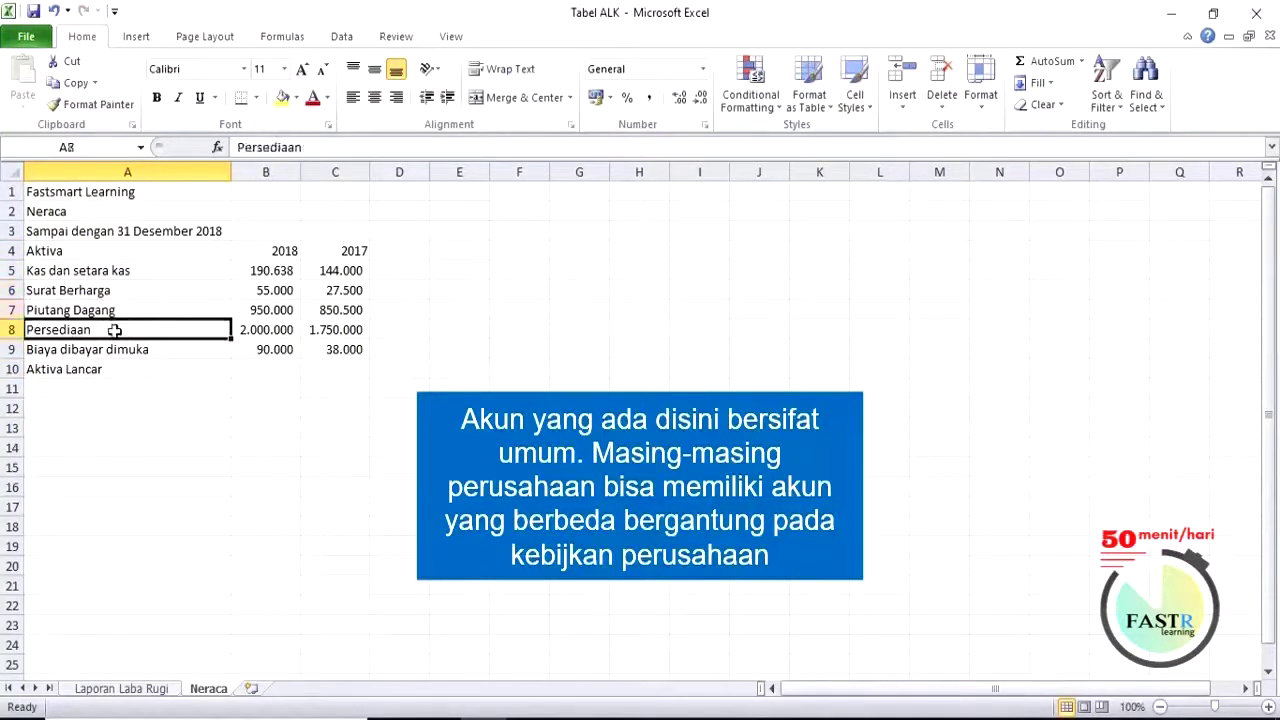
click(127, 349)
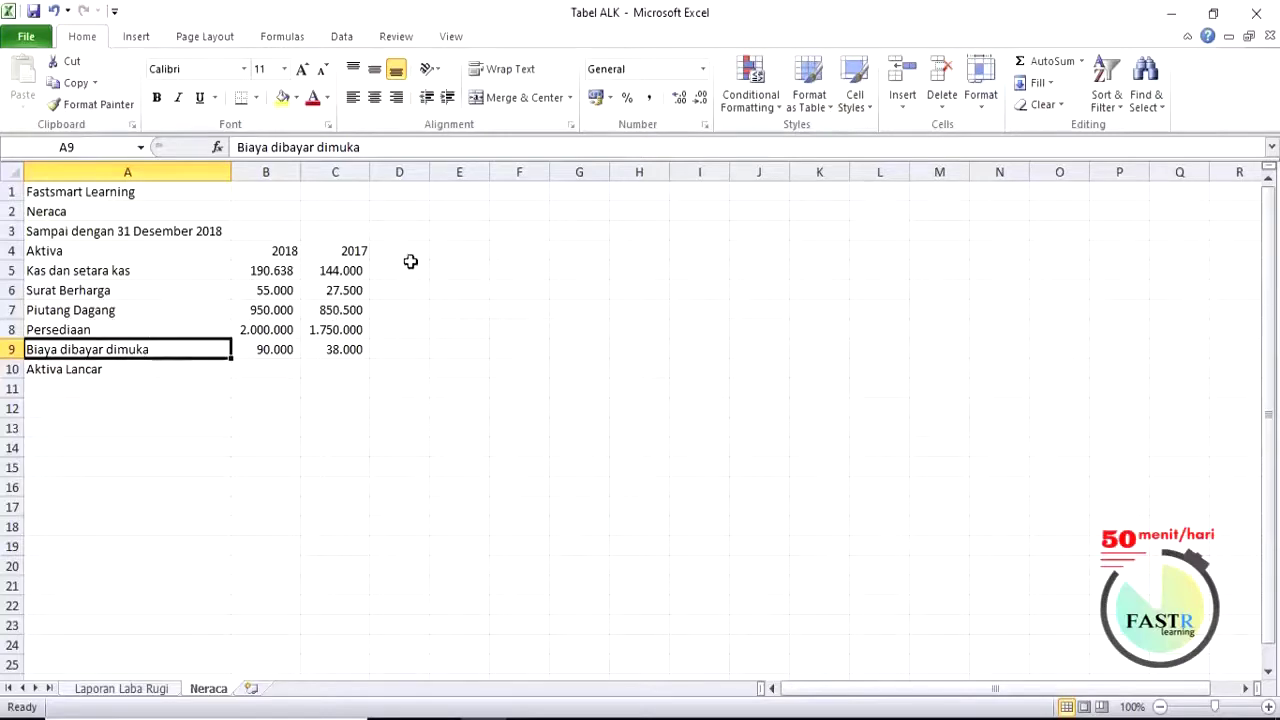
click(132, 272)
click(134, 290)
click(136, 310)
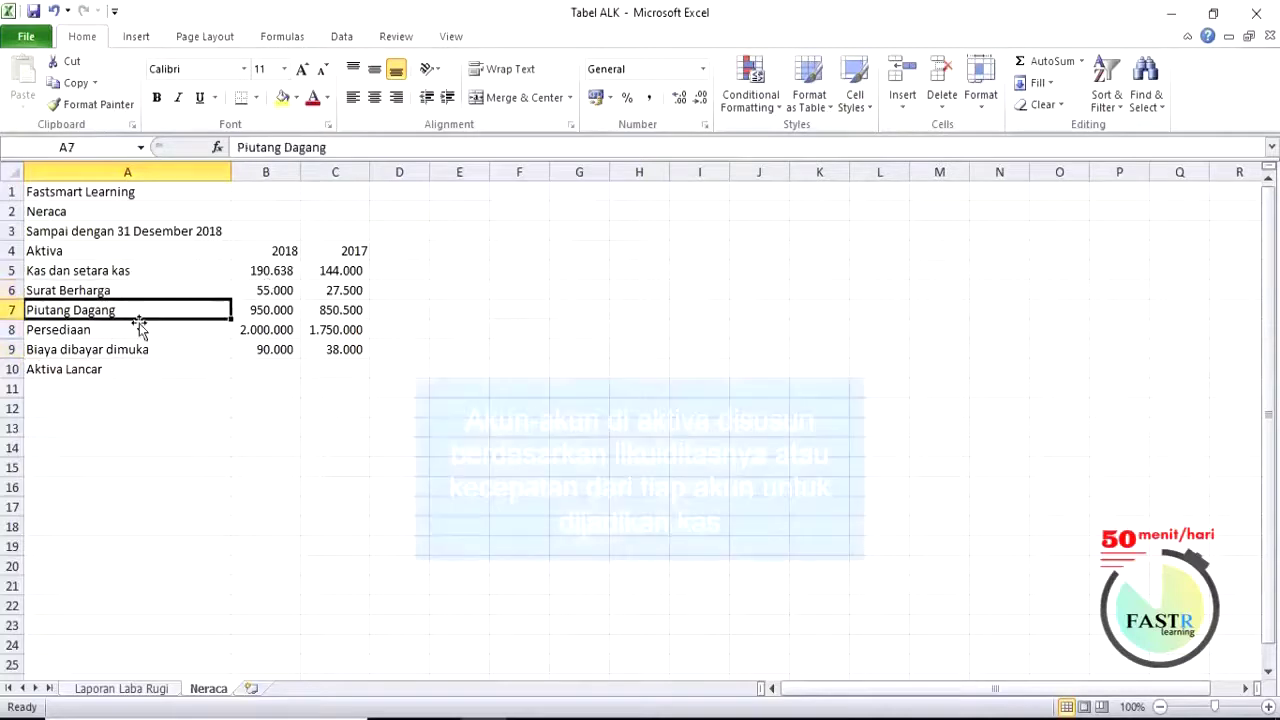
click(138, 330)
click(143, 350)
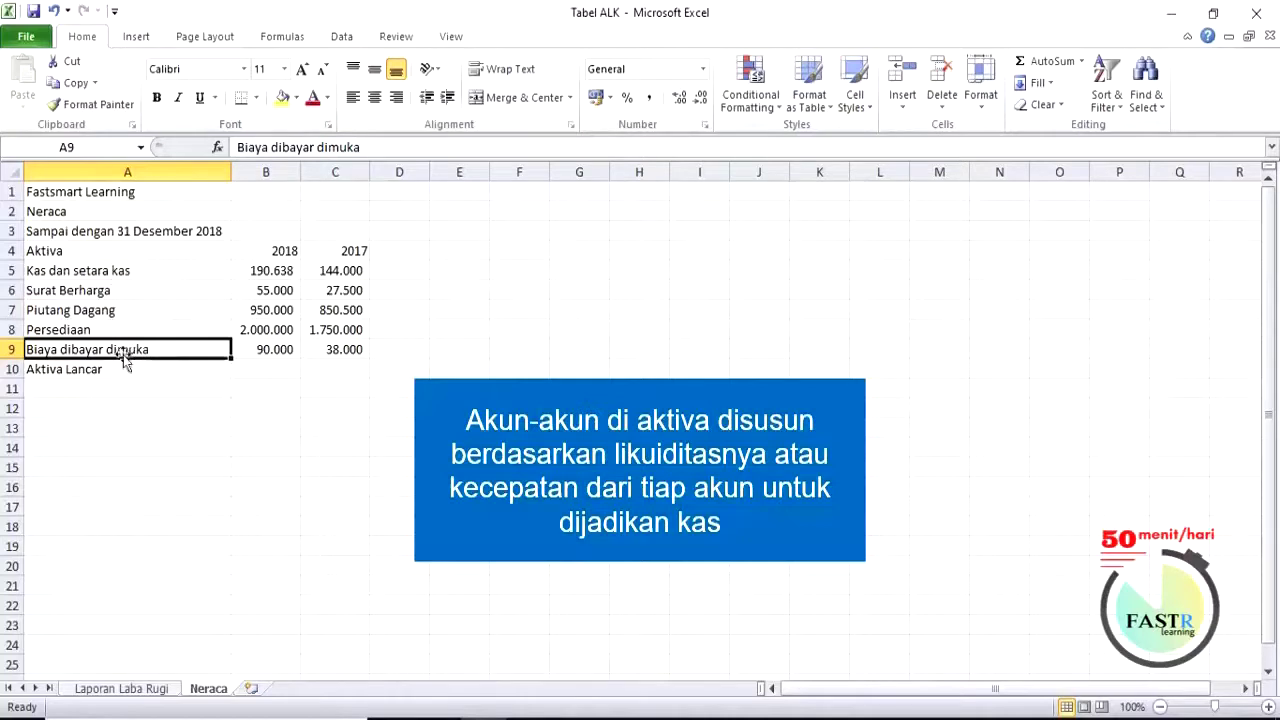
click(106, 270)
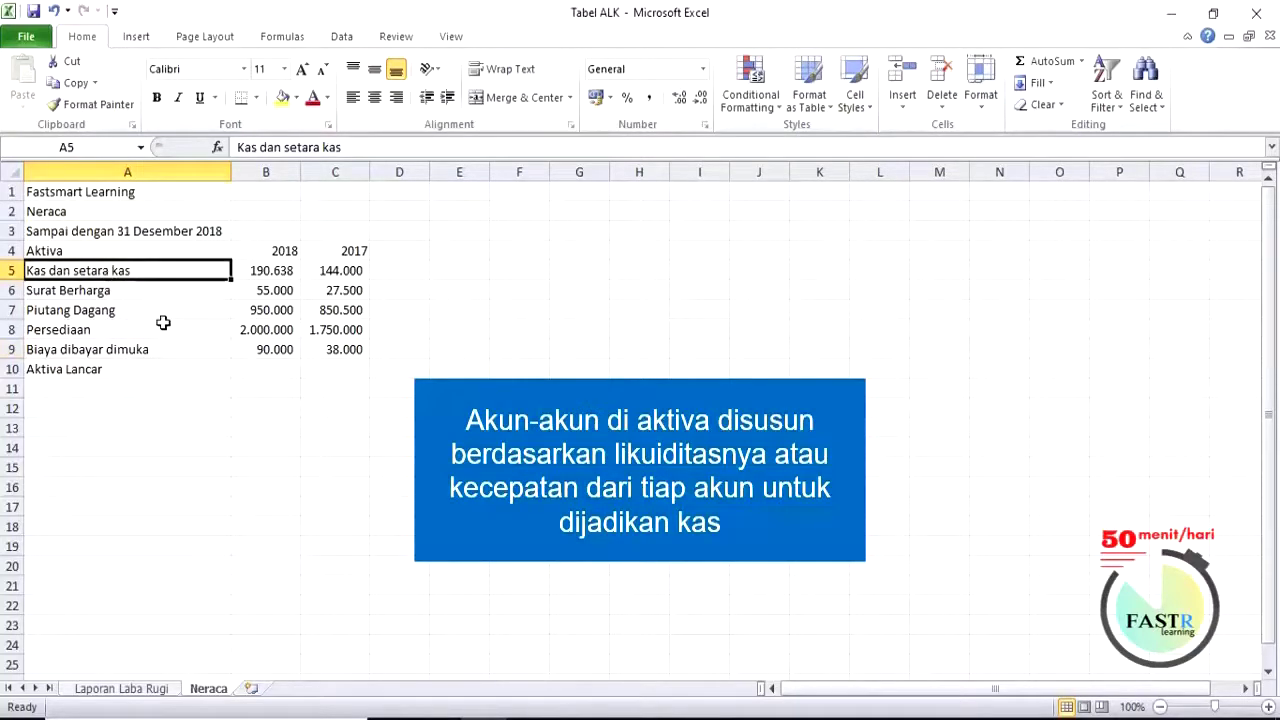
click(117, 292)
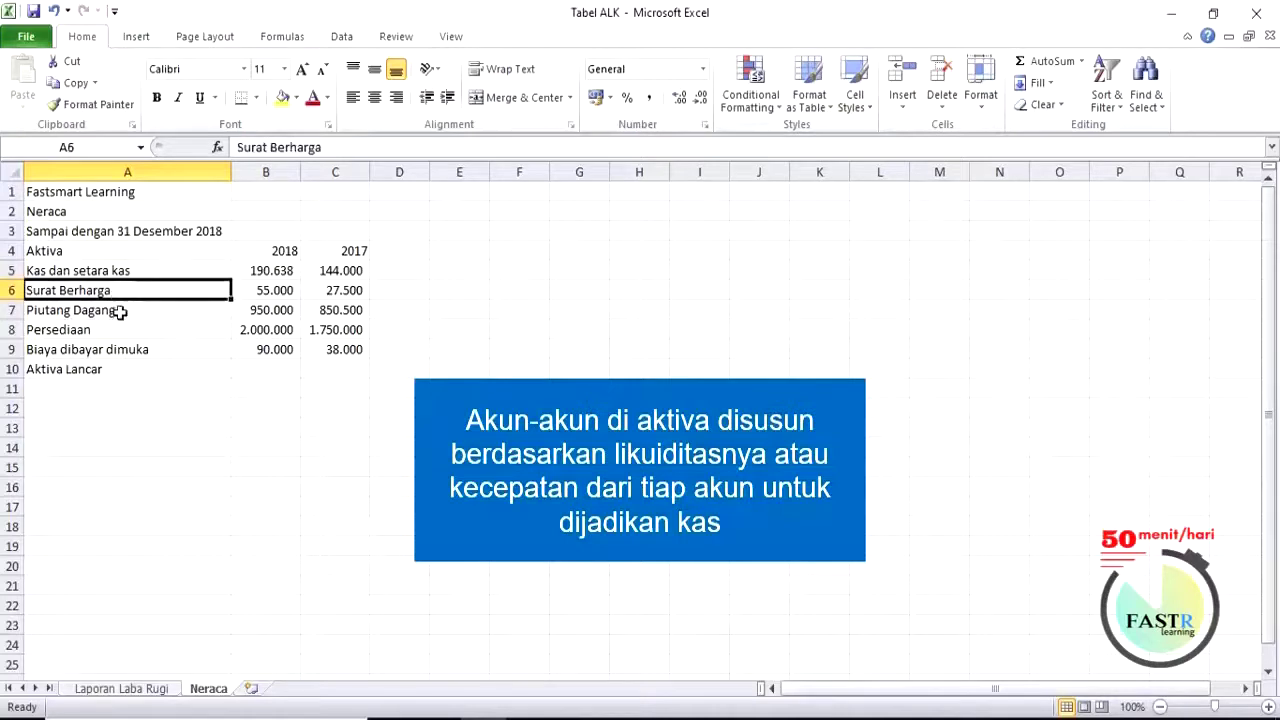
Check the liquidity order of the remaining current asset accounts in A7:A9, from Piutang Dagang to Biaya dibayar dimuka.
click(119, 312)
click(103, 330)
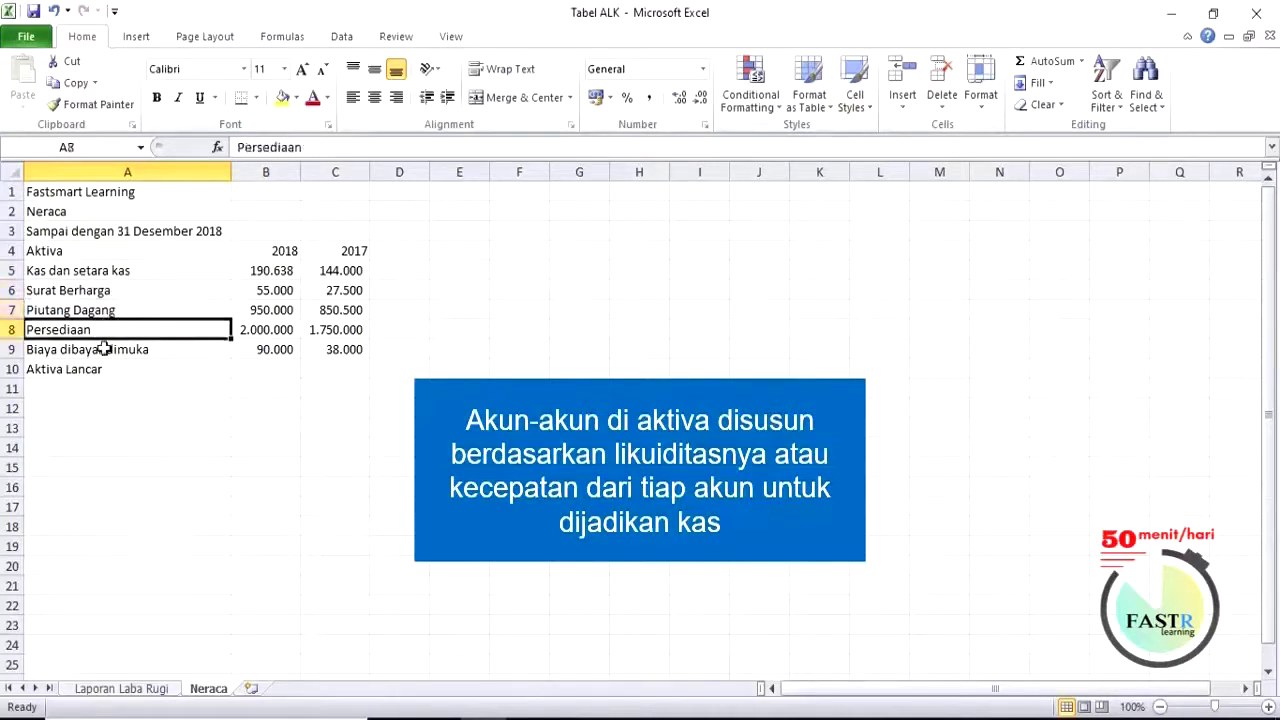
click(106, 350)
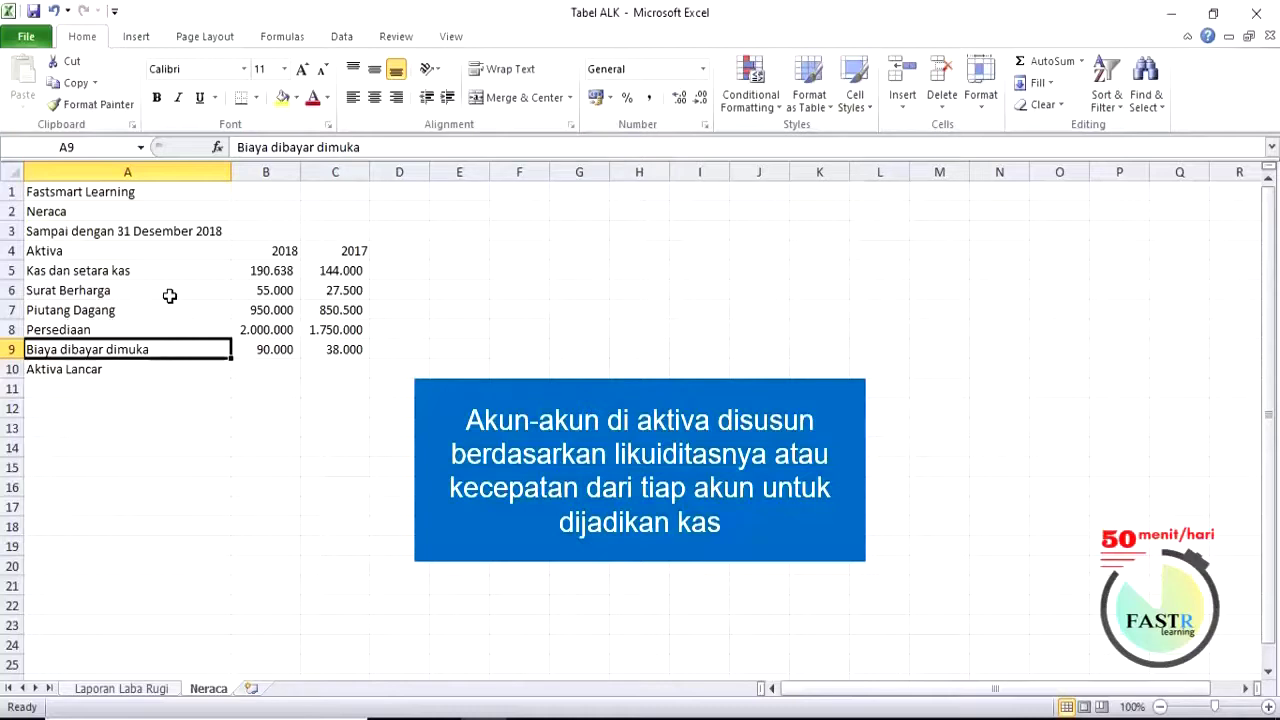
Total the 2018 current assets in B10 with =SUM(B5:B9) and fill the formula across to C10 for 2017.
click(271, 368)
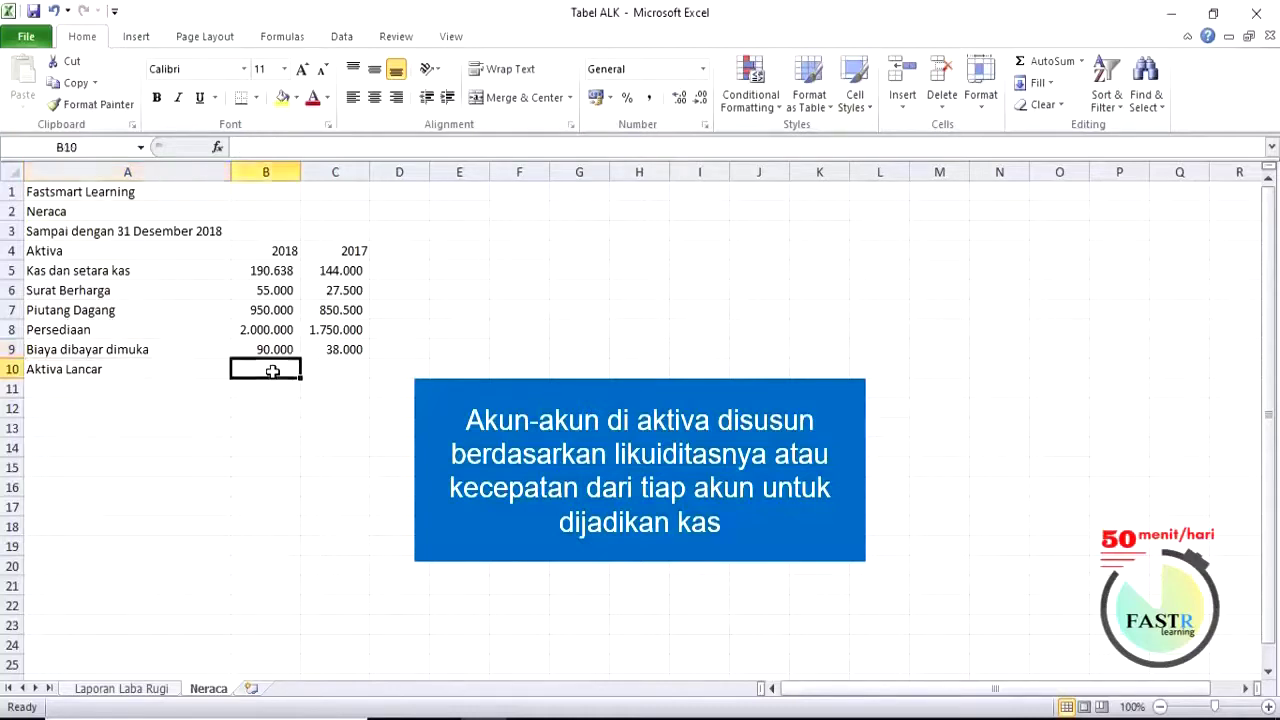
click(113, 368)
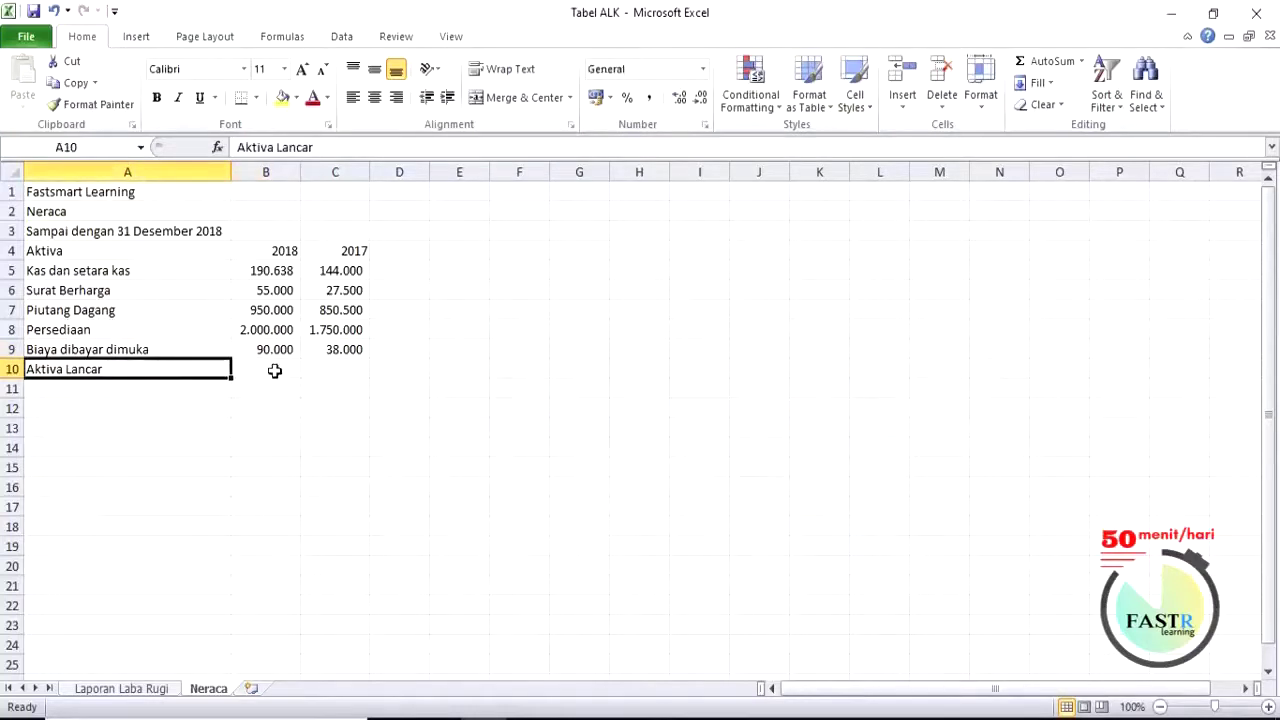
click(274, 370)
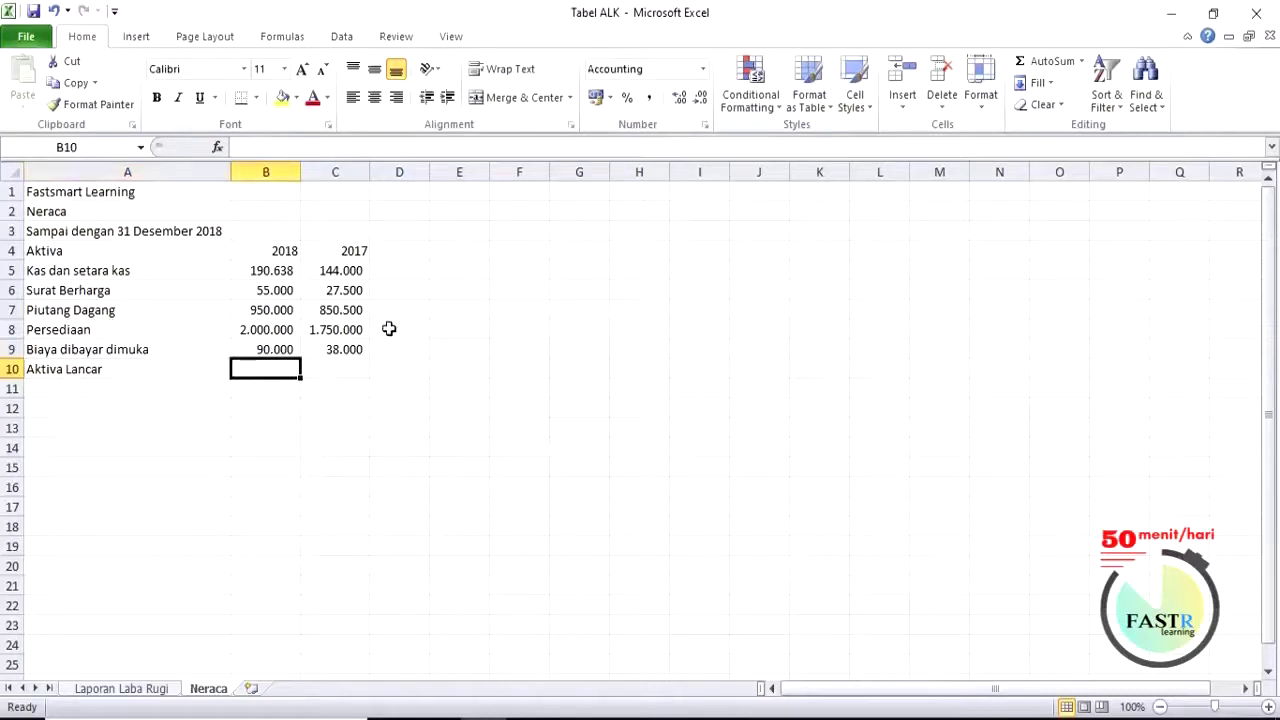
click(1045, 63)
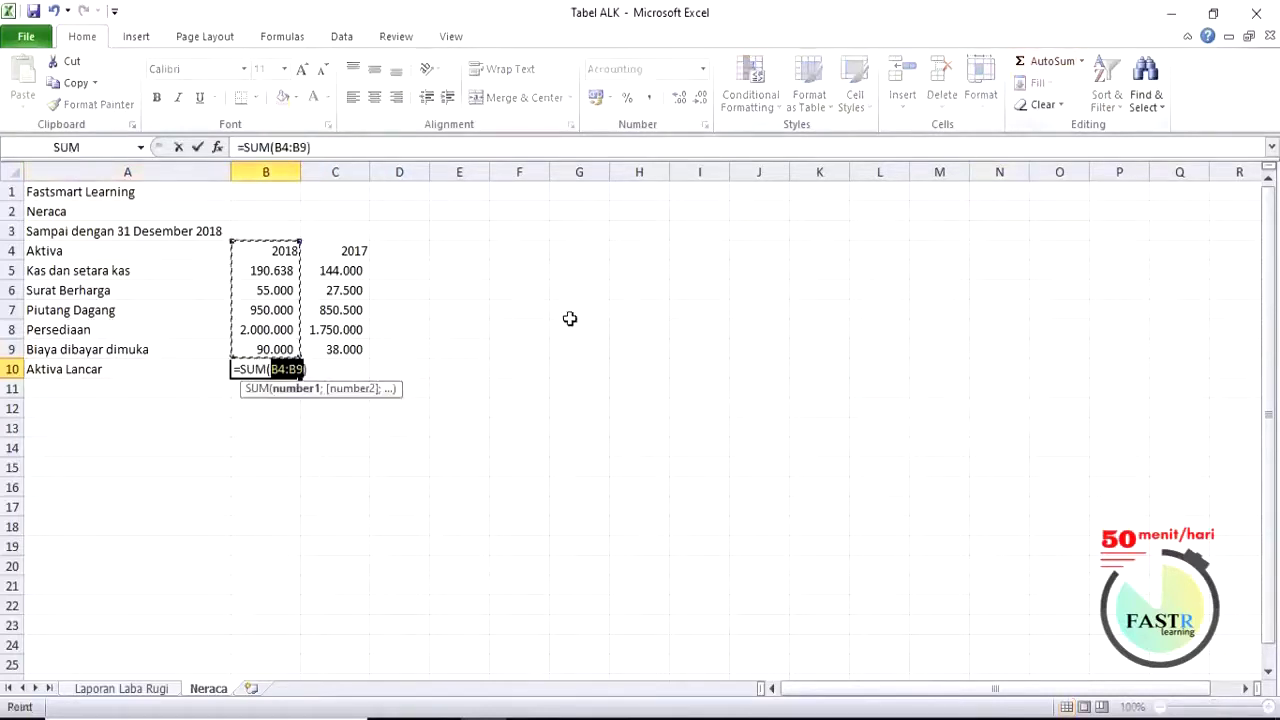
drag(290, 268, 293, 355)
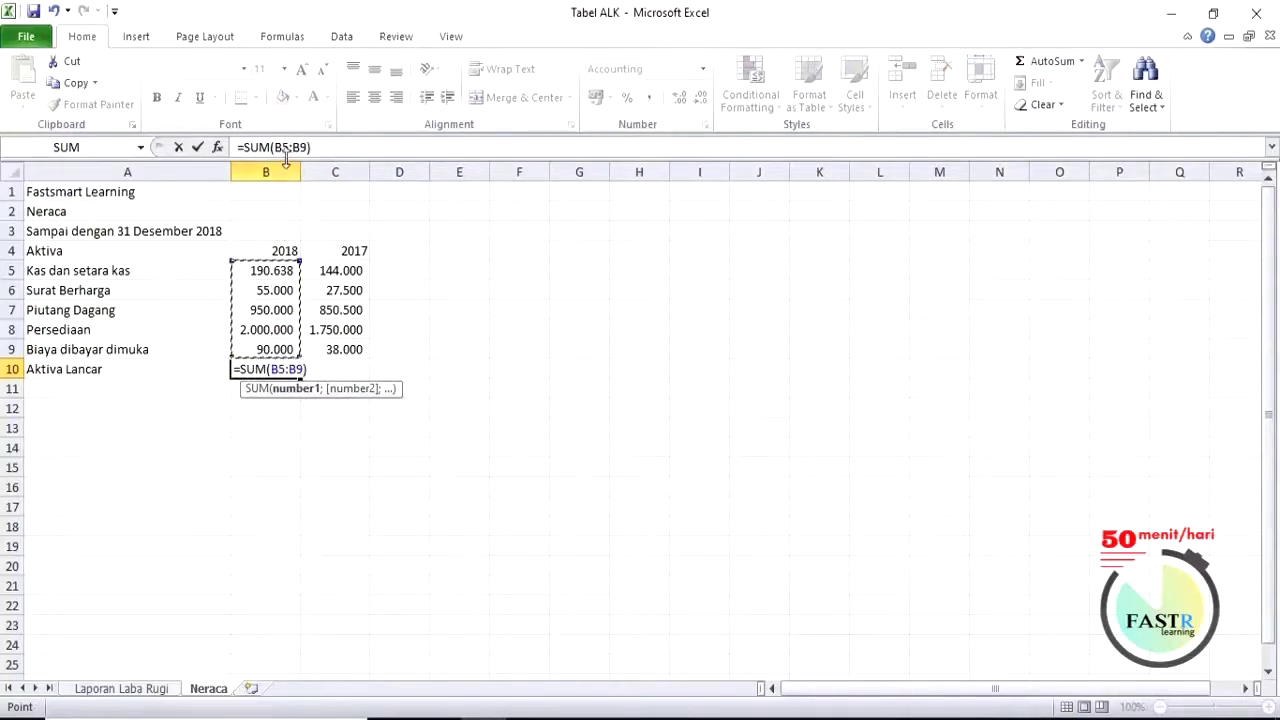
click(199, 149)
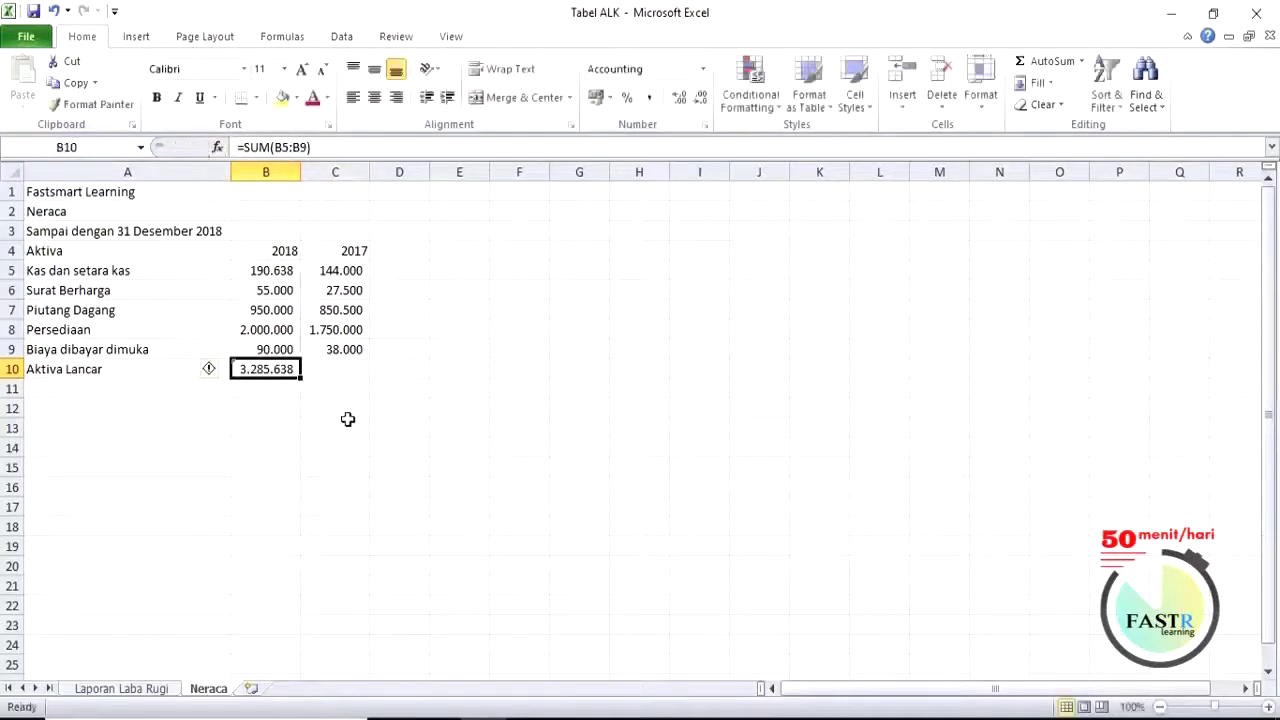
drag(300, 378, 357, 380)
click(346, 369)
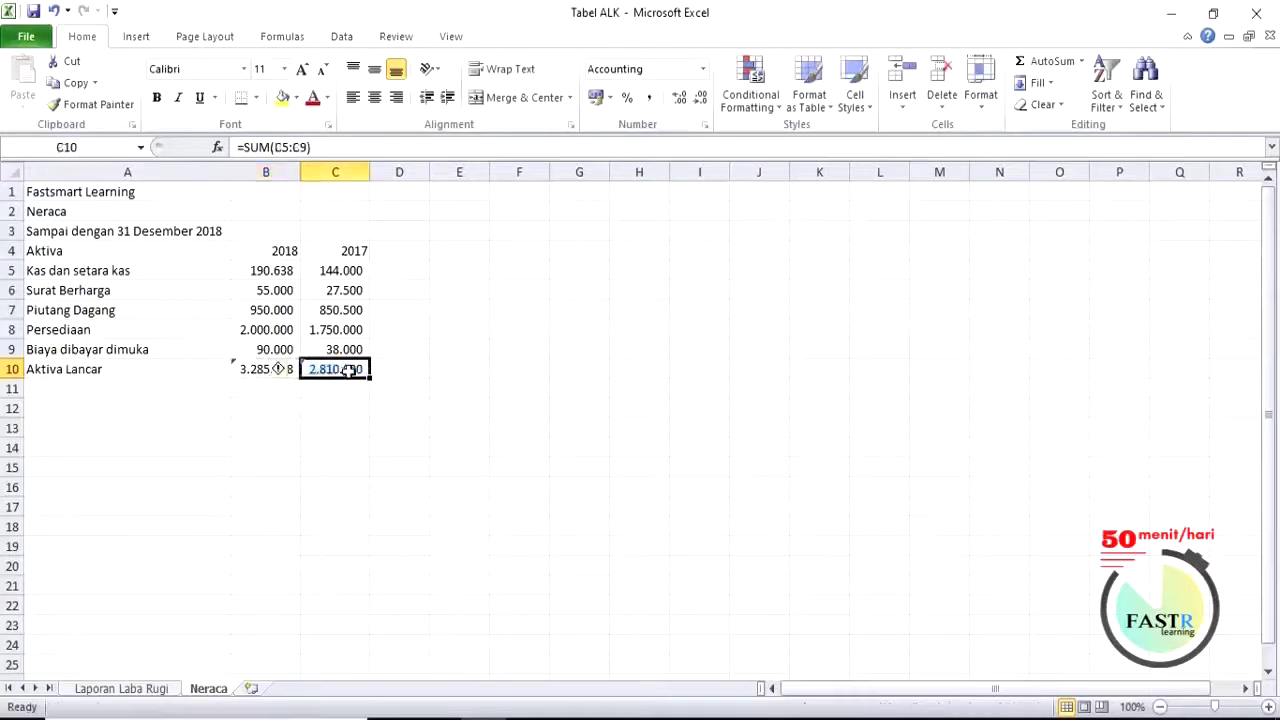